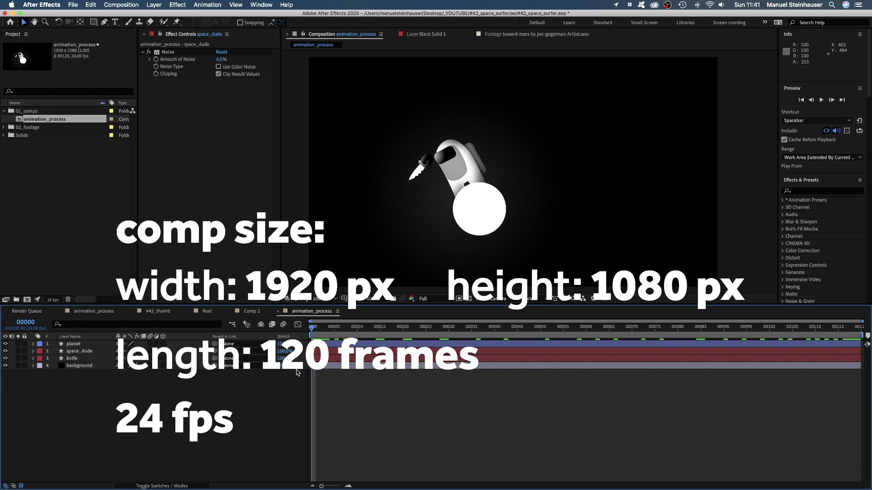
- Inspect the planet and space_dude layers and expand space_dude's Rectangle 1–4 shapes
left_click(72, 344)
left_click(73, 352)
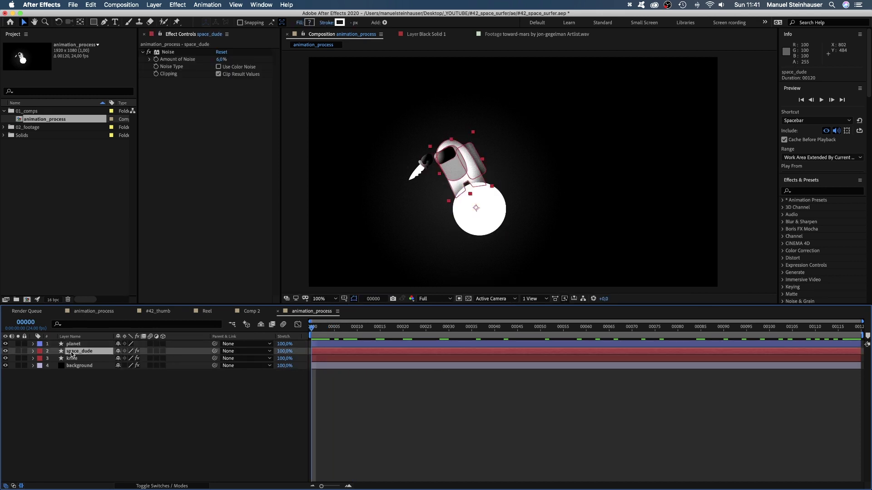
left_click(71, 360)
left_click(71, 352)
left_click(32, 351)
left_click(41, 360)
left_click(59, 366)
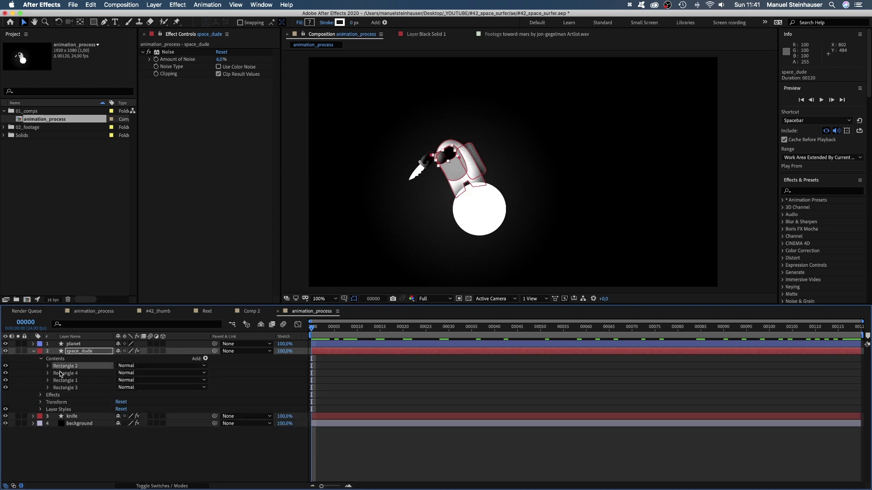
left_click(59, 373)
left_click(61, 381)
left_click(63, 387)
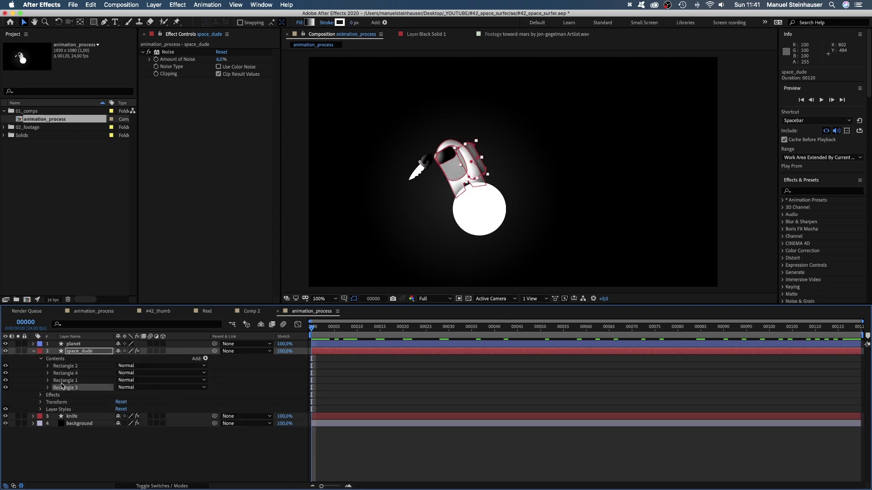
- Check the shape's gradient fill without changes, collapse the shapes, and solo the background layer
left_click(311, 22)
left_click(286, 187)
left_click(33, 351)
left_click(72, 367)
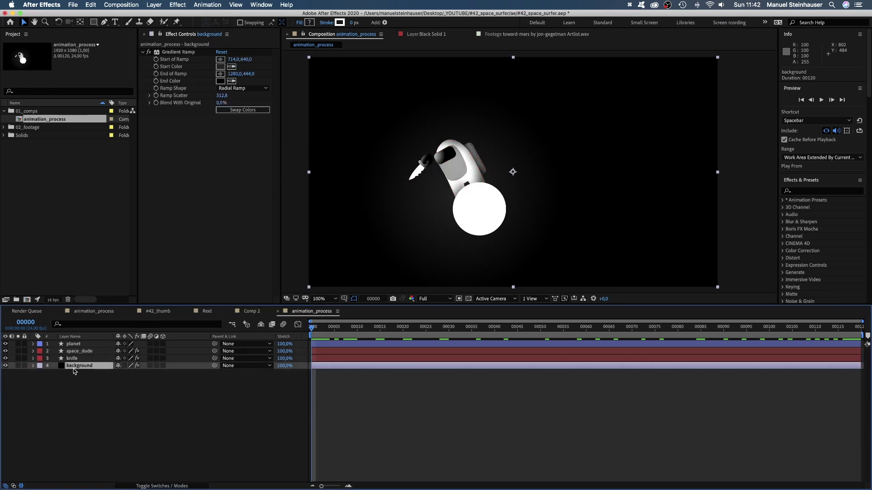
left_click(18, 366)
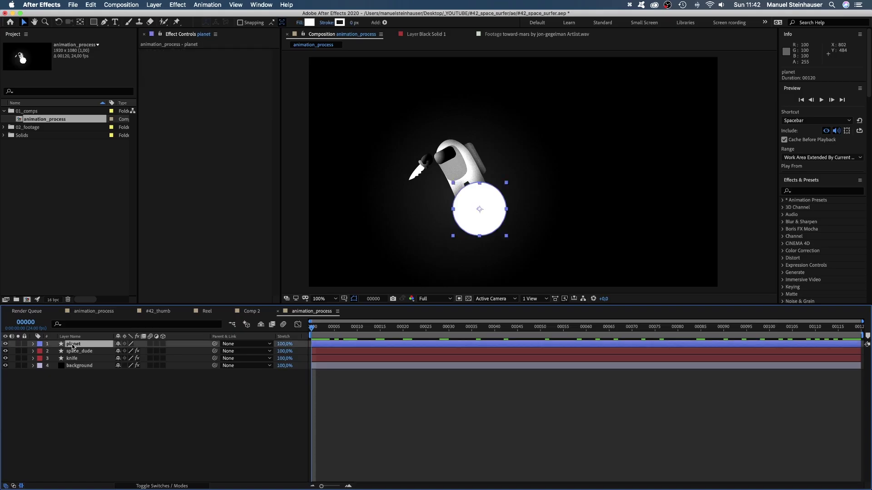
- Add an Inner Shadow layer style to the planet with 85% opacity and a 325° angle
right_click(74, 344)
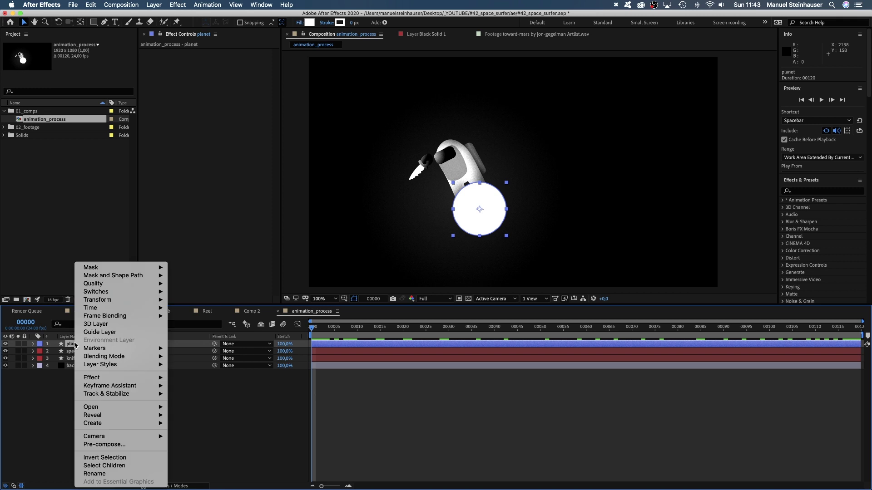
mouse_move(90, 365)
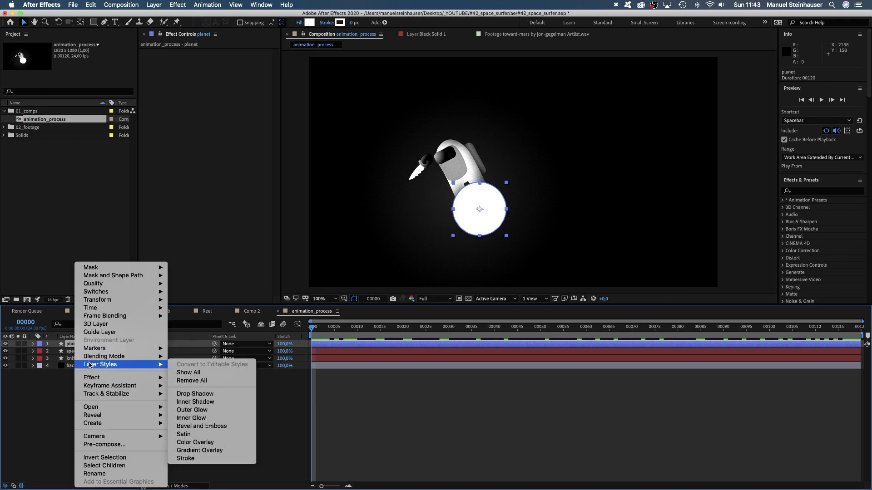
left_click(221, 403)
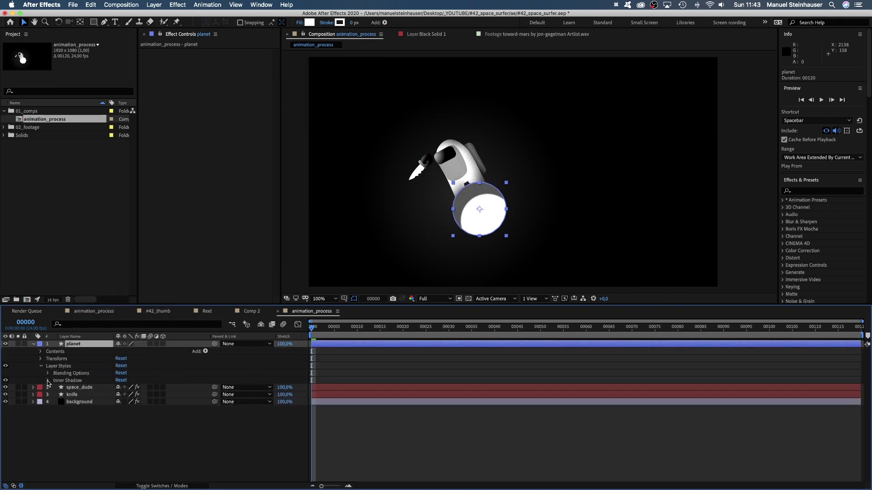
left_click(48, 380)
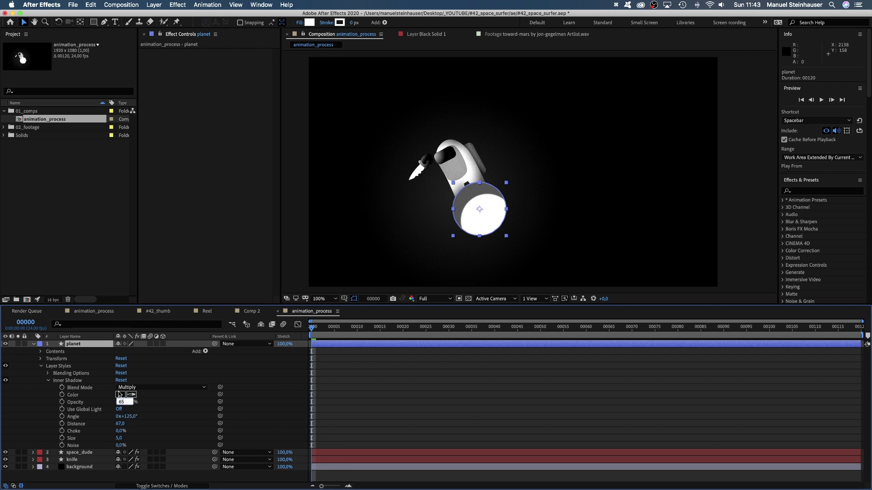
type("85")
key("Return")
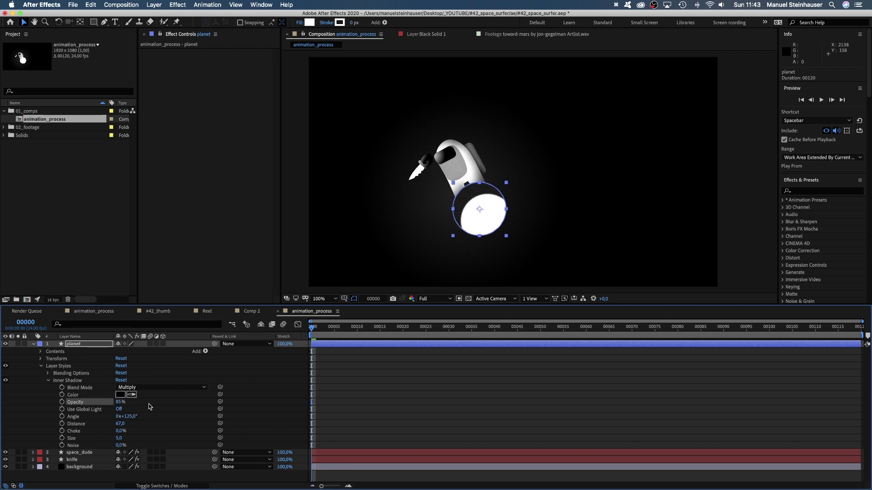
type("325")
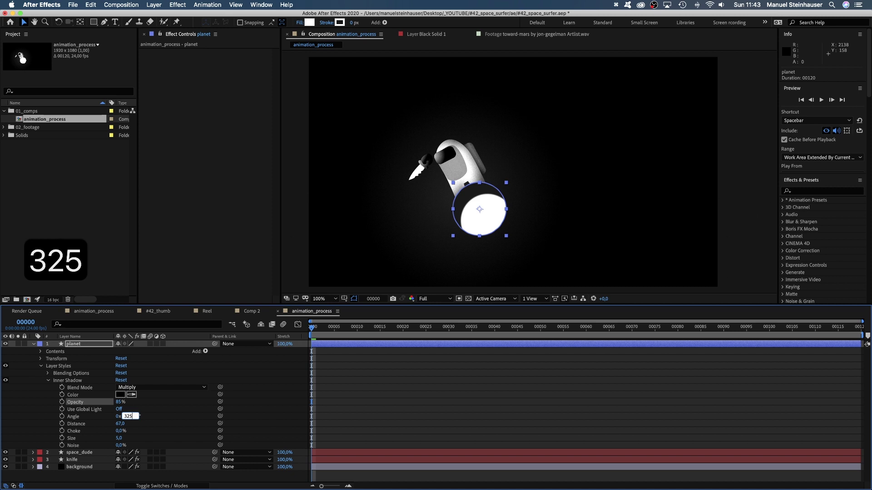
key("Return")
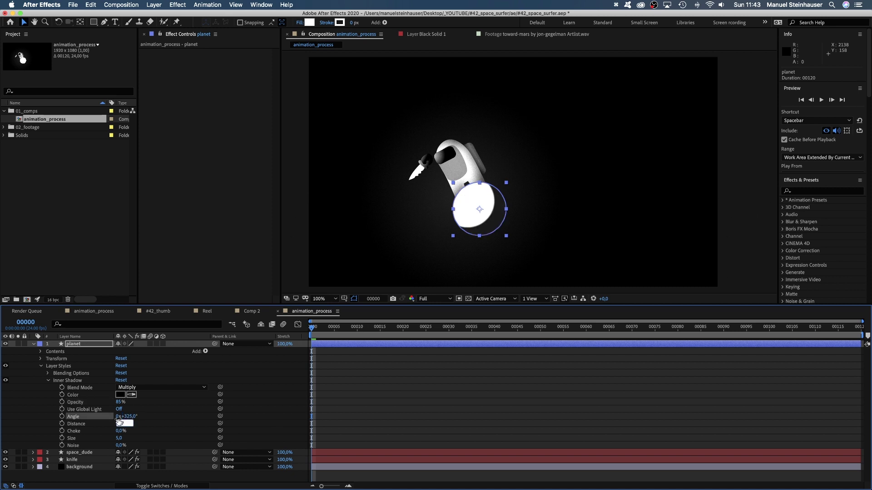
- Set the planet's inner shadow distance 65, choke 12%, size 30 and noise 10%
type("65")
key("Return")
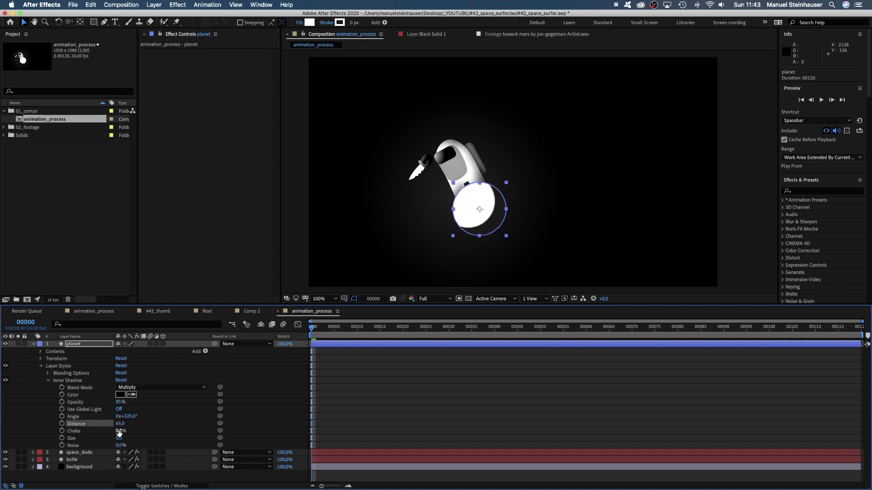
type("12")
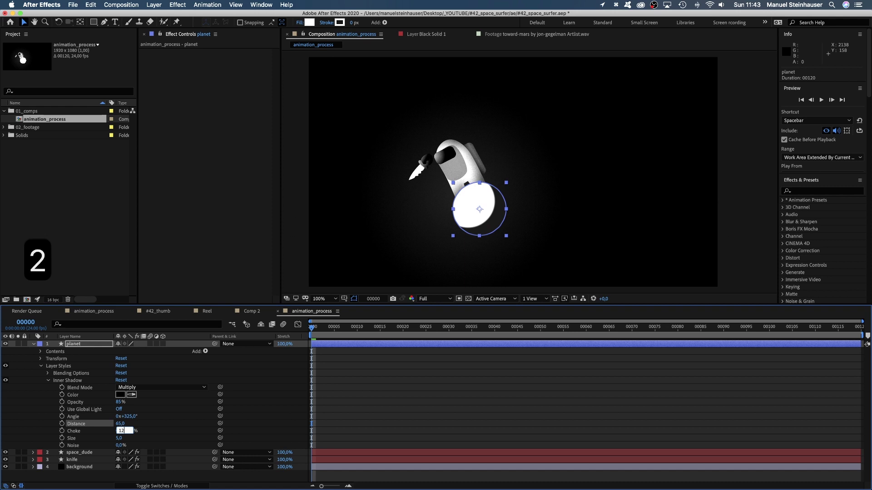
key("Return")
type("30")
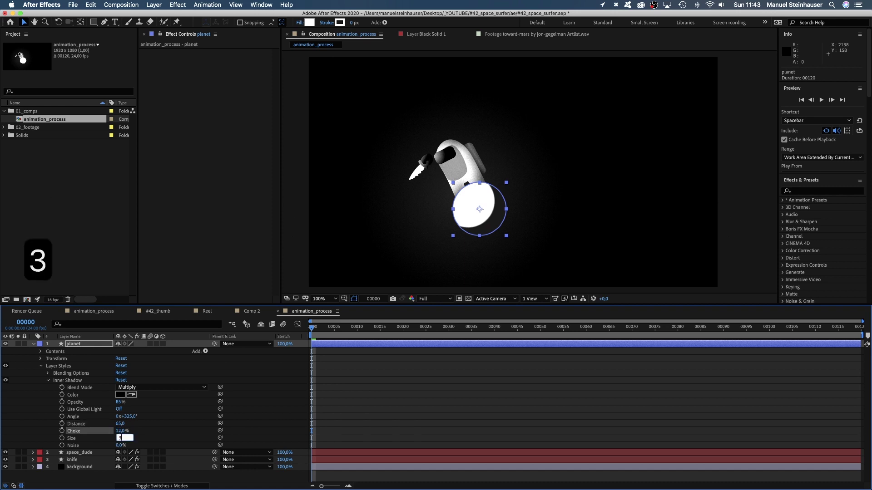
key("Return")
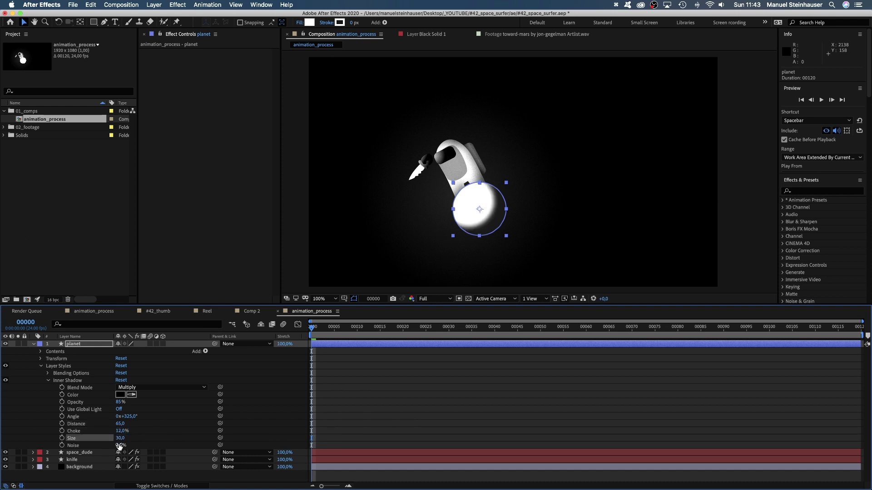
left_click(119, 446)
type("10")
key("Return")
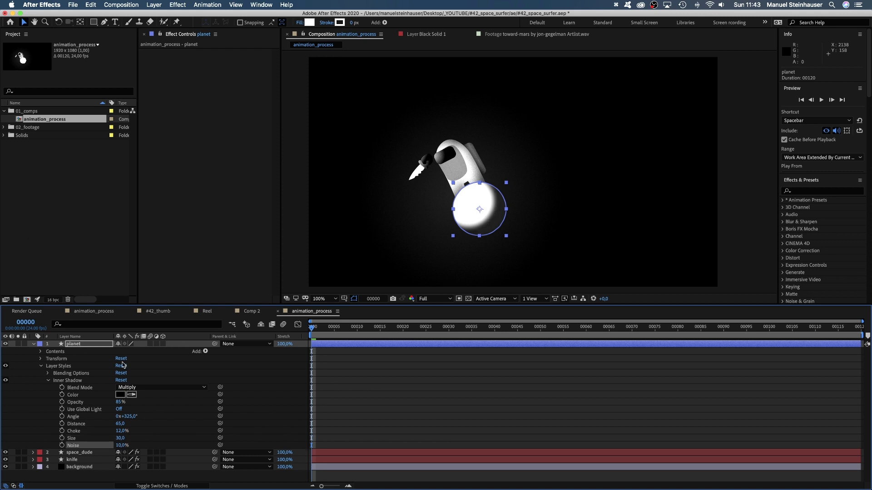
- Duplicate the planet layer and rename the copy planet_shine
left_click(40, 366)
left_click(33, 343)
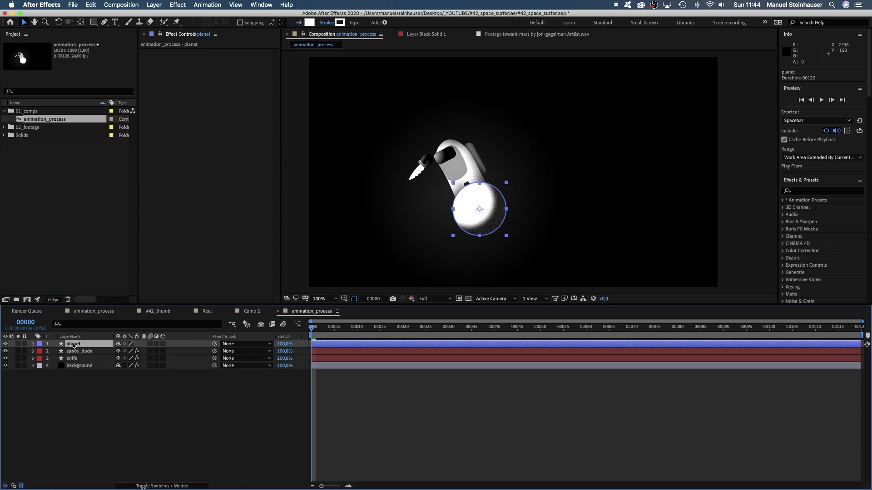
key("super+d")
key("Return")
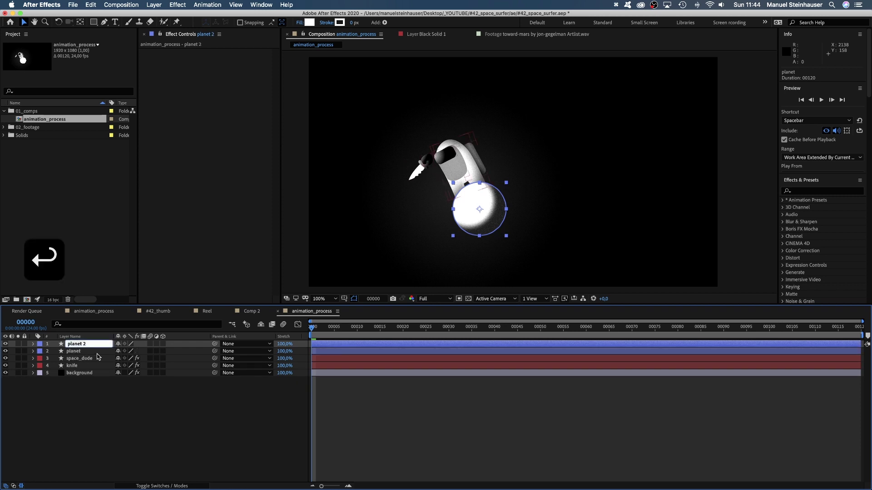
key("BackSpace")
key("BackSpace")
type("_shine")
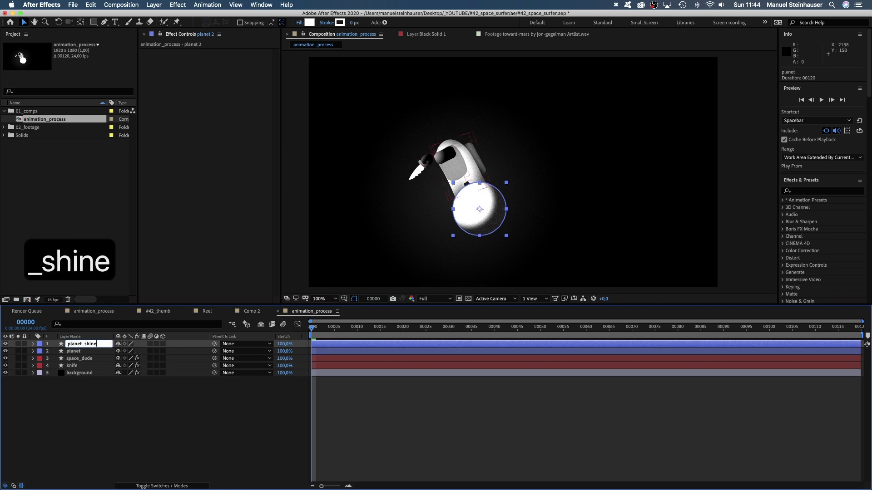
key("Return")
- Set planet_shine's ellipse path size to 450
left_click(32, 344)
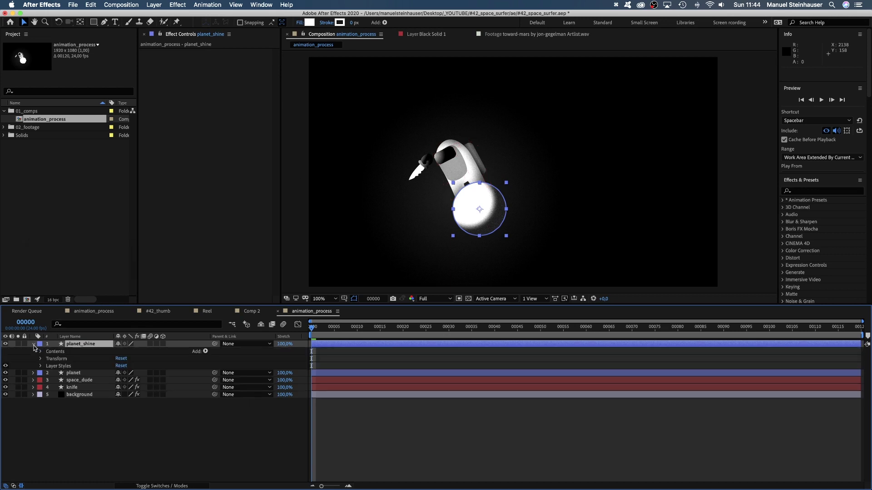
left_click(41, 351)
left_click(48, 359)
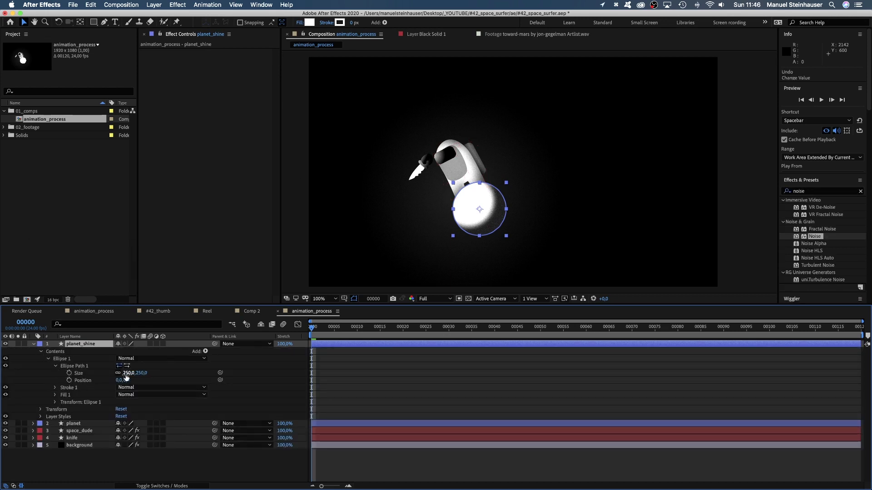
left_click(128, 373)
type("450")
key("Return")
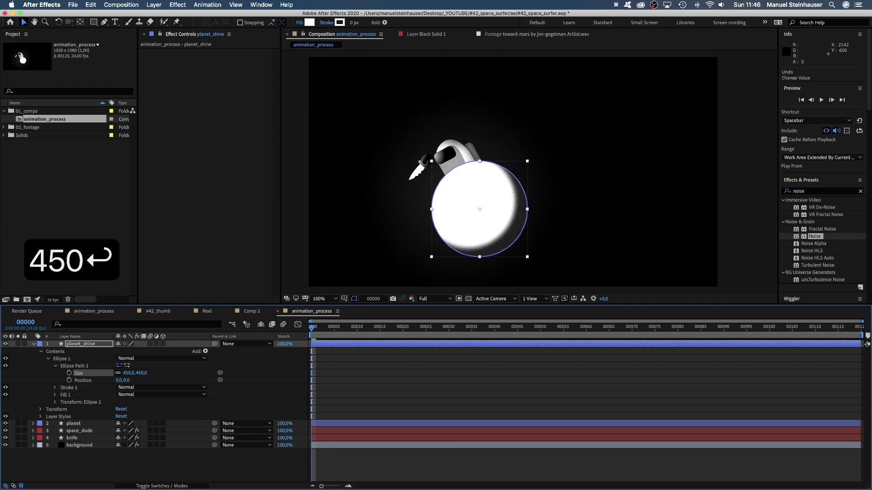
- Set planet_shine's opacity to 35% and delete its copied inner shadow layer style
left_click(40, 409)
left_click(122, 446)
type("35")
key("Return")
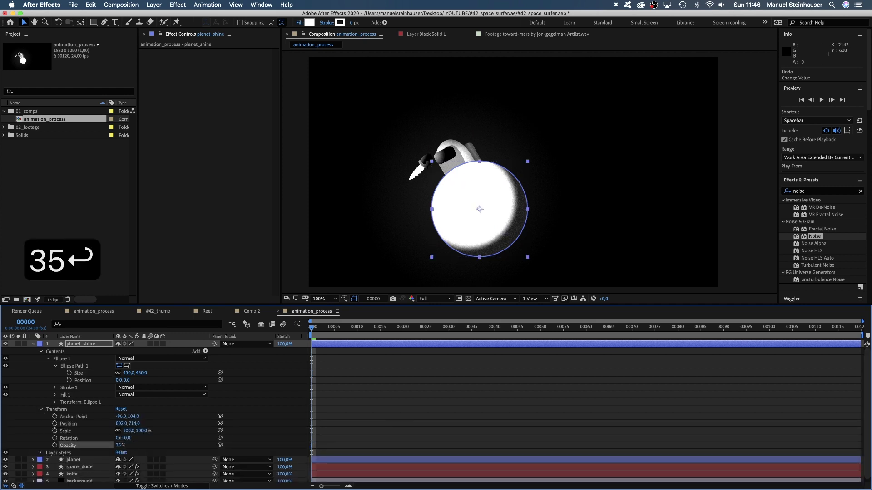
left_click(68, 453)
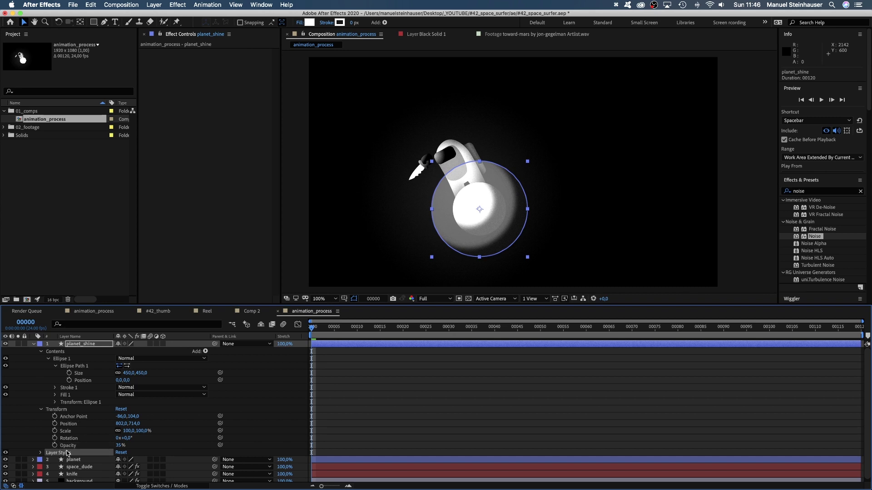
key("BackSpace")
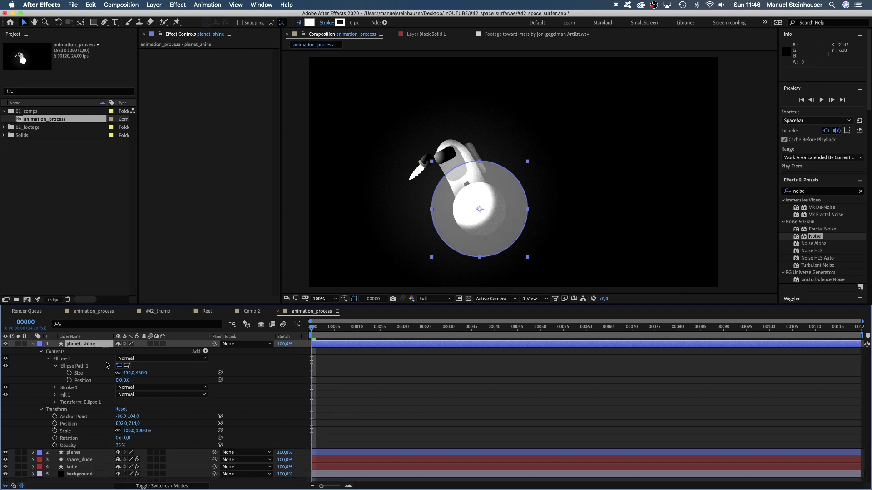
- Set planet_shine to Add blending and apply Gaussian Blur with blurriness 200
left_click(134, 486)
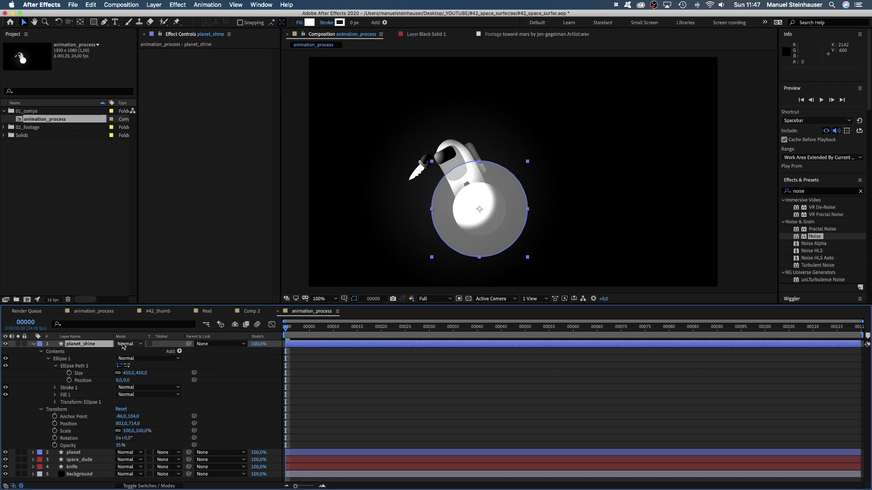
left_click(127, 358)
left_click(129, 230)
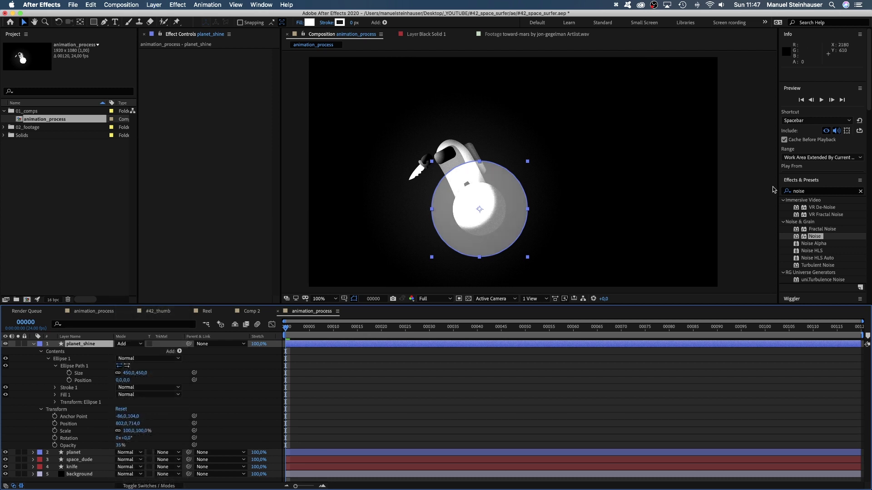
left_click(812, 192)
type("gaussi")
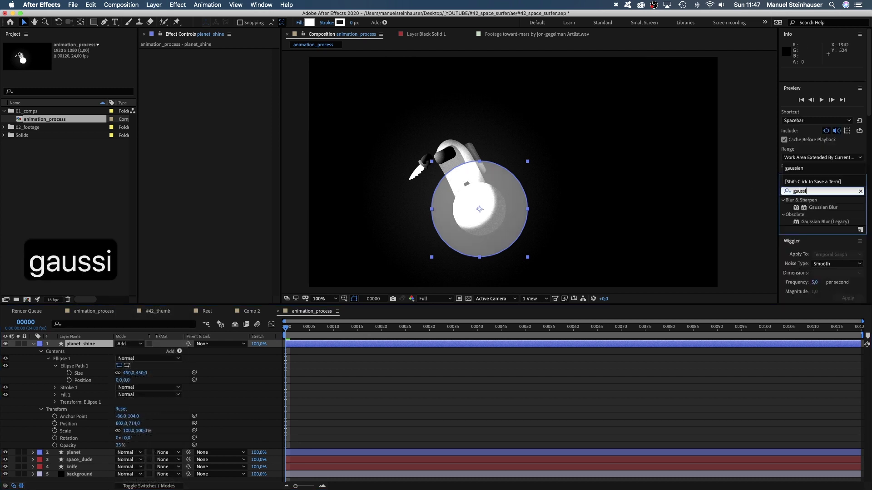
left_click_drag(822, 208, 420, 214)
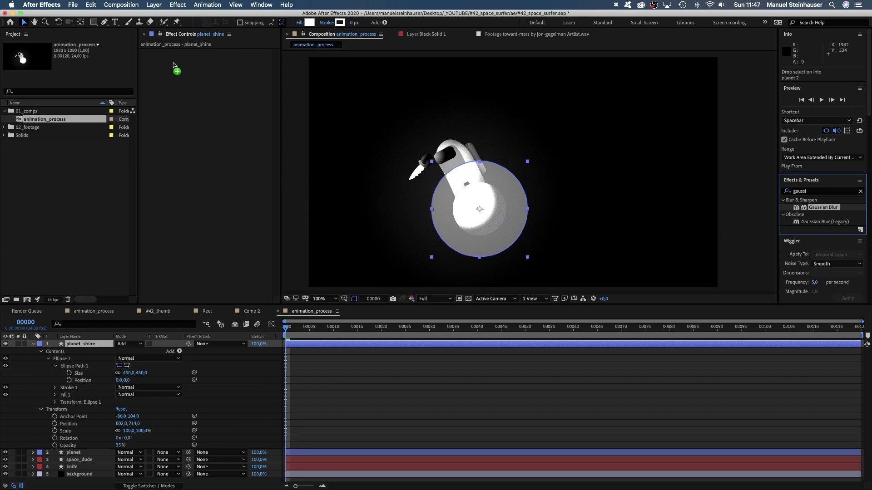
type("200")
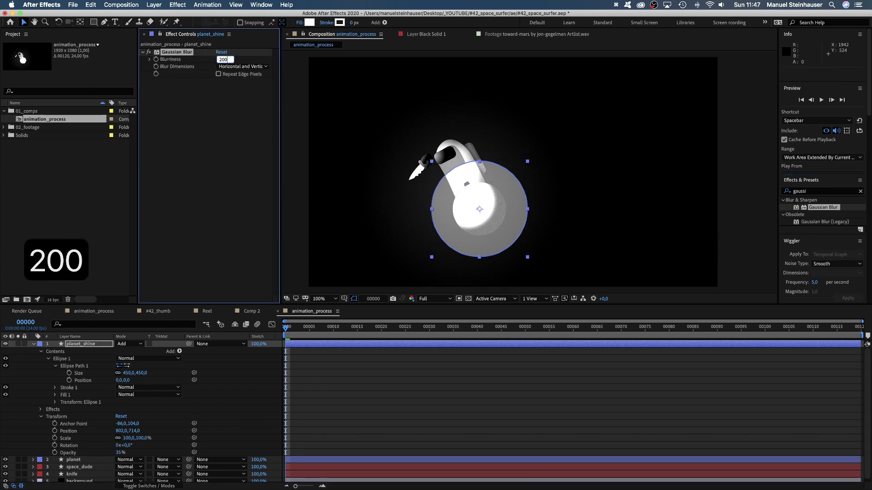
key("Return")
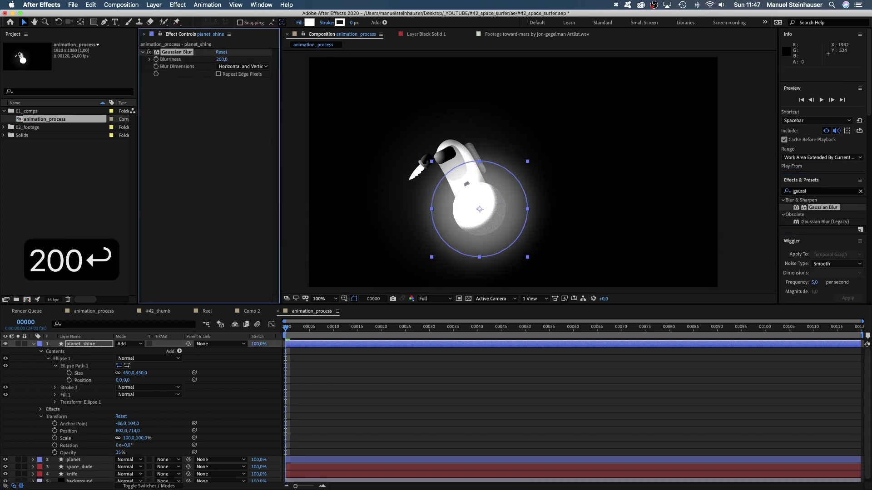
- Apply the Noise effect to planet_shine with an 80% noise amount
left_click(816, 191)
type("noise")
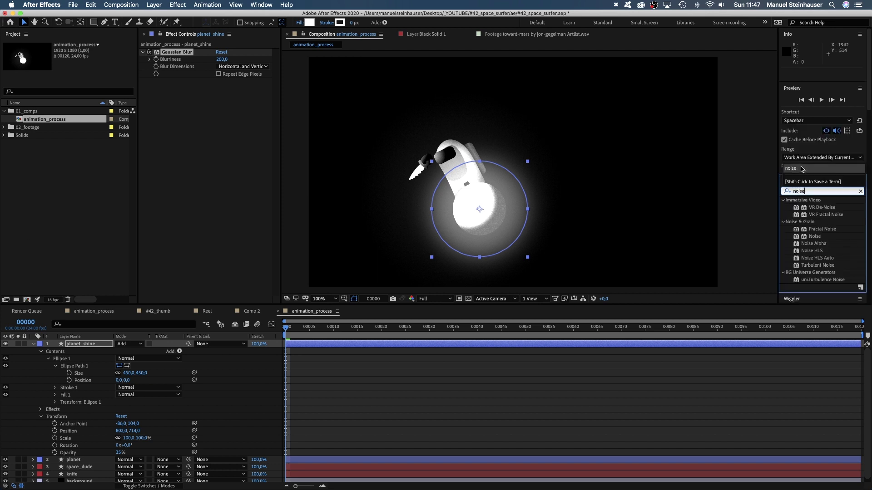
left_click(802, 169)
left_click_drag(796, 236, 183, 114)
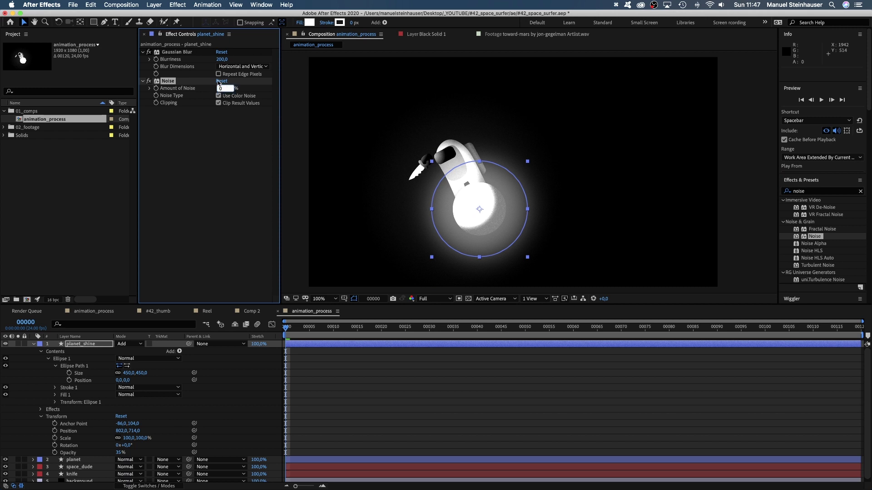
type("80")
key("Return")
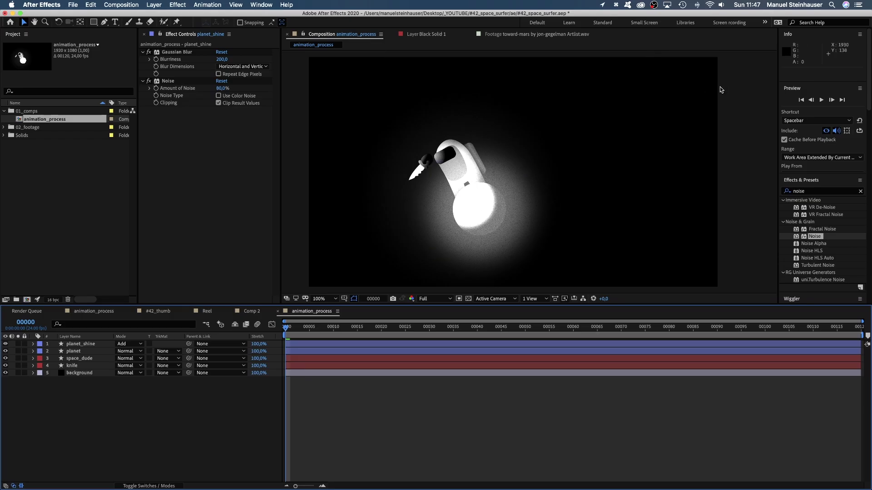
- Draw a straight Pen line from the planet's centre to beyond the top-right corner
left_click(106, 22)
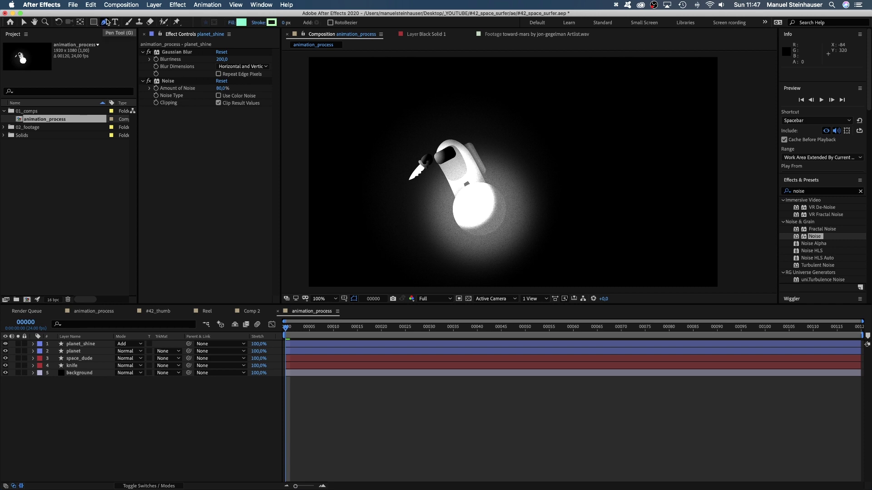
left_click(479, 211)
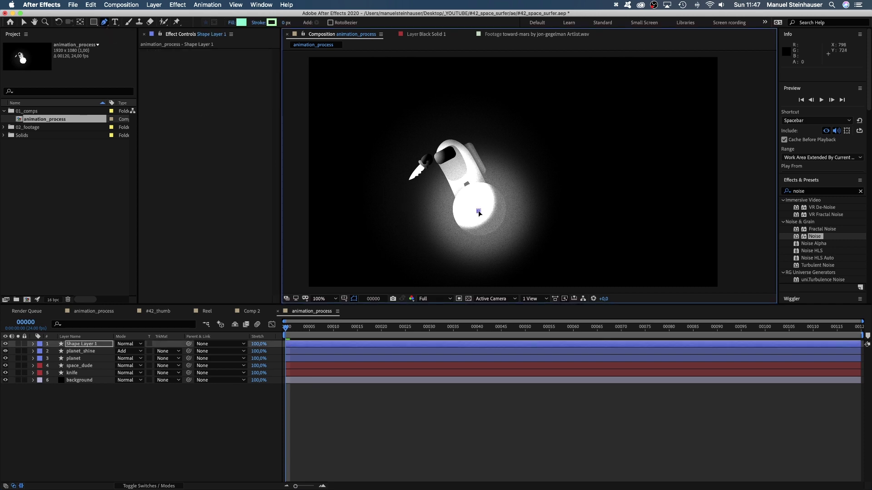
left_click(738, 56)
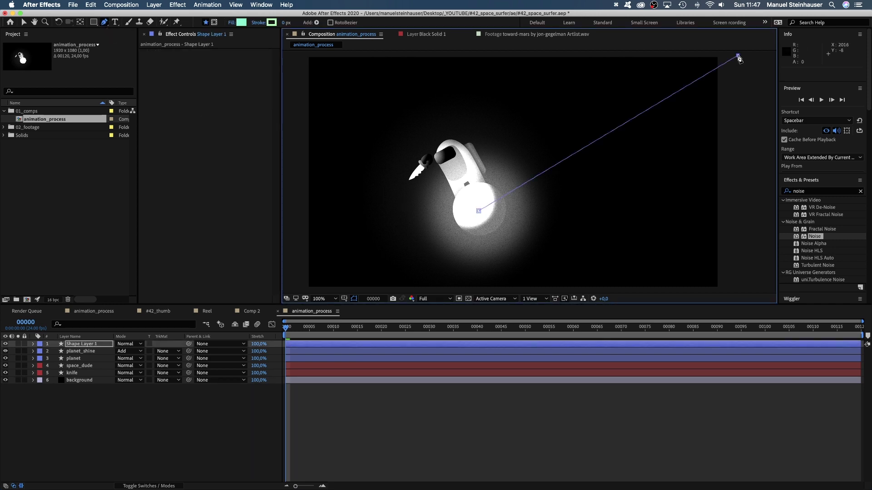
- Duplicate the line layer, name the top copy trail 1, and begin renaming the original
left_click(79, 347)
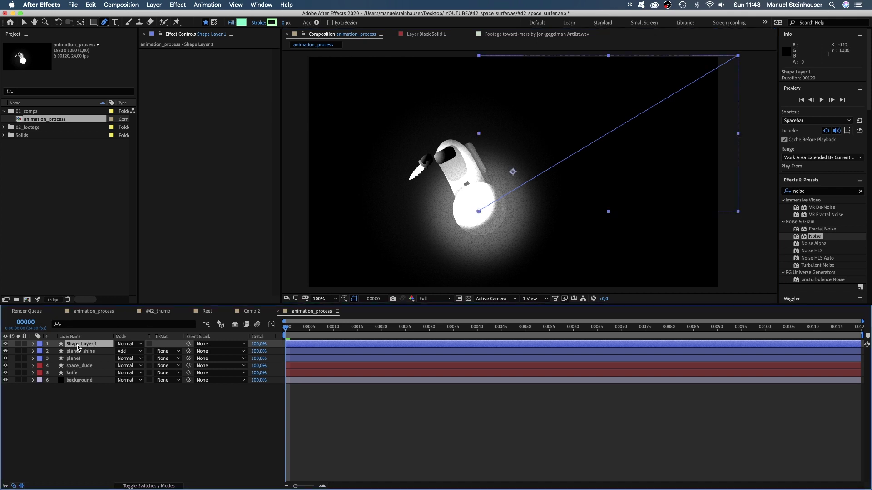
key("super+d")
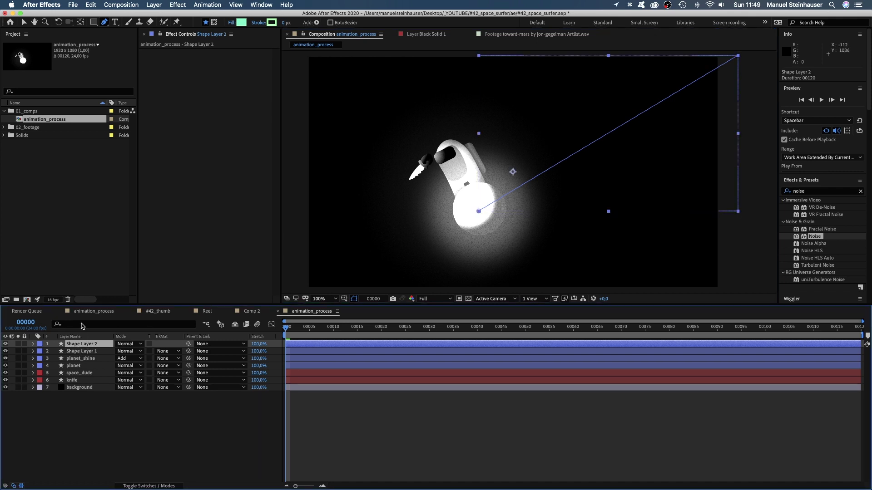
key("Return")
type("trail 1")
key("Return")
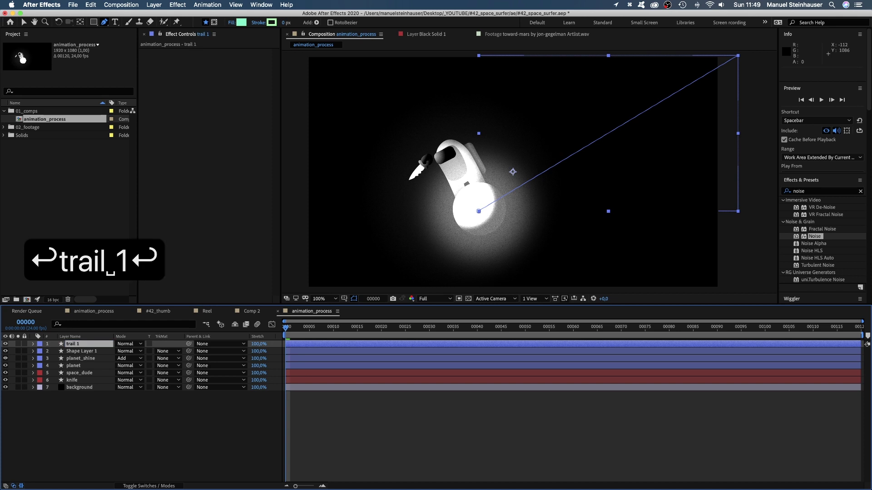
left_click(91, 352)
key("Return")
- Name the second line layer trail 2 and give both trail layers a yellow label
type("trail 2")
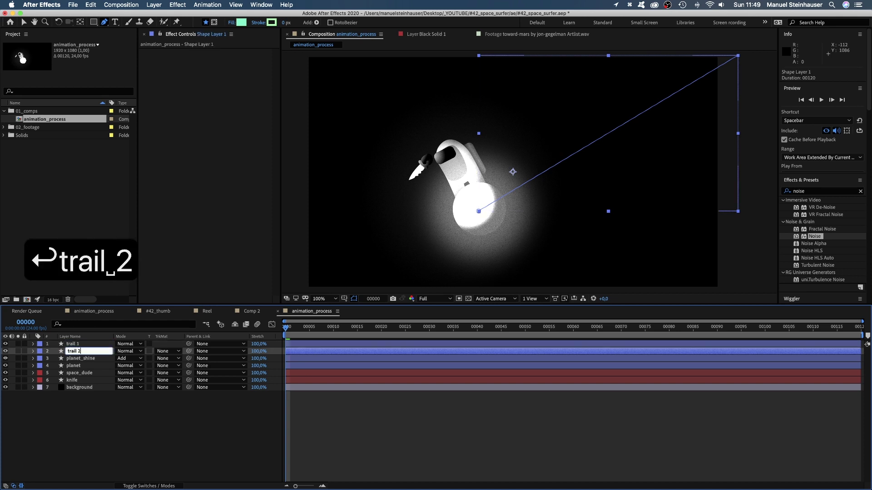
key("Return")
left_click(39, 344, "shift")
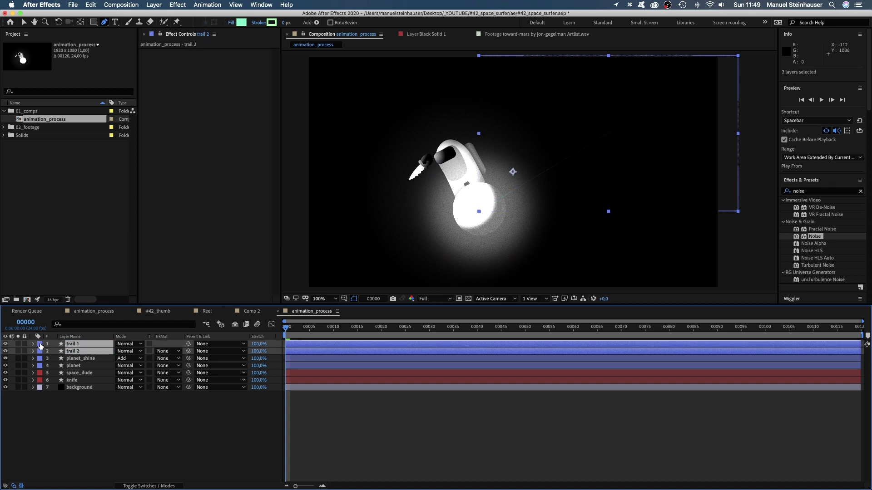
left_click(39, 347)
left_click(52, 369)
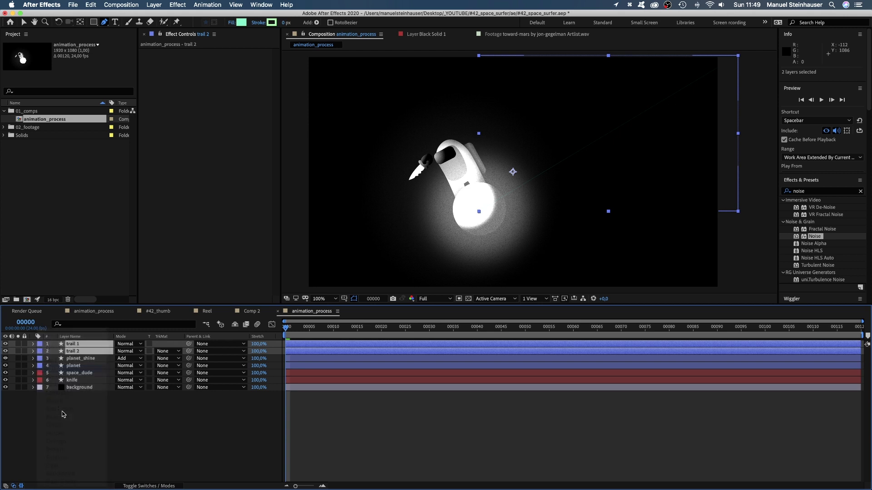
- Pick-whip trail 2's Path property to trail 1's Path so it follows trail 1
left_click(33, 352)
left_click(41, 359)
left_click(48, 366)
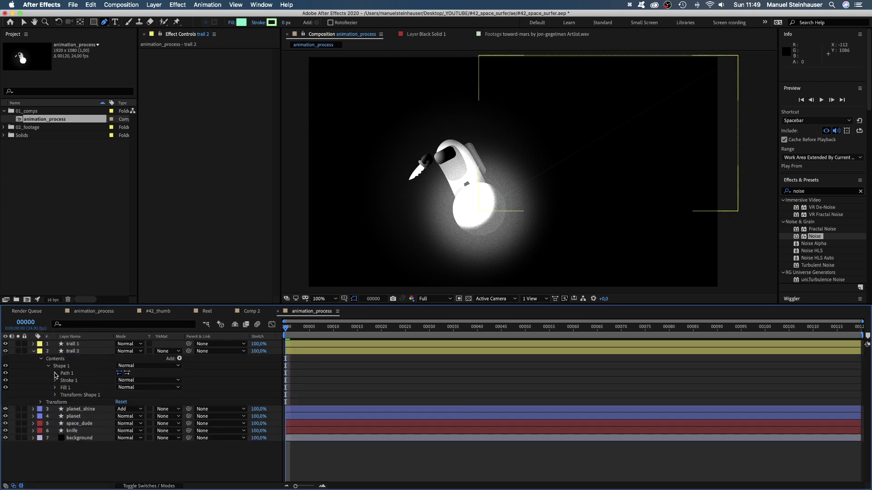
left_click(56, 373)
left_click(32, 344)
left_click(41, 352)
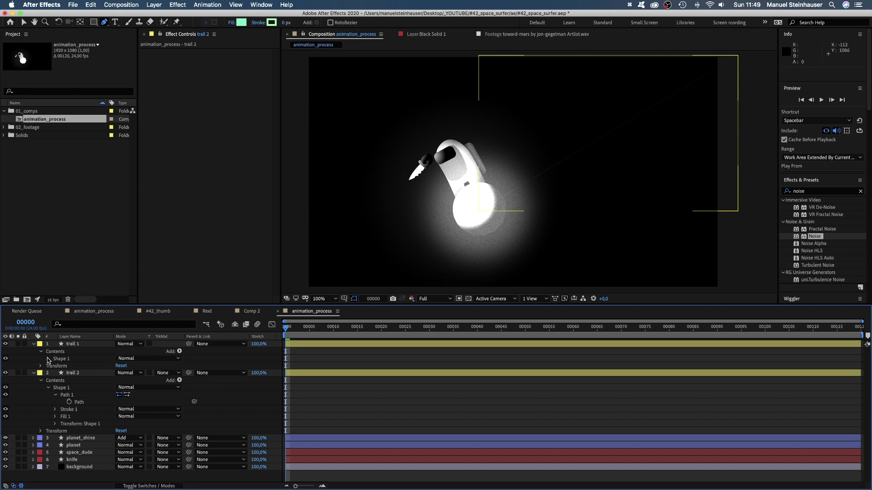
left_click(48, 359)
left_click(55, 366)
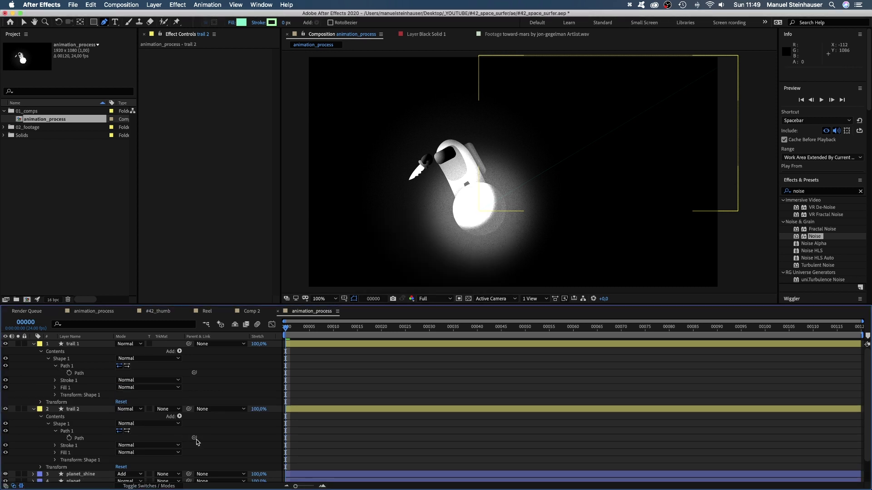
left_click_drag(195, 440, 81, 374)
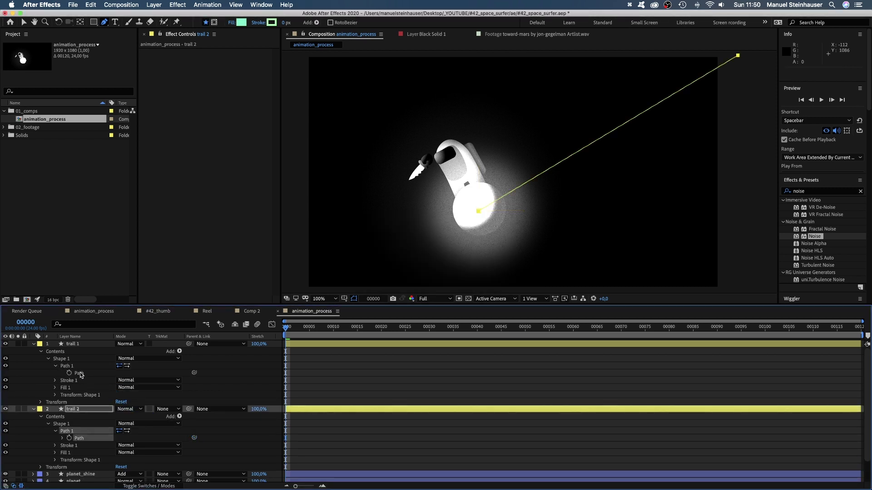
- Give trail 1 a 465 px stroke width
left_click(33, 409)
left_click(34, 344)
left_click(75, 344)
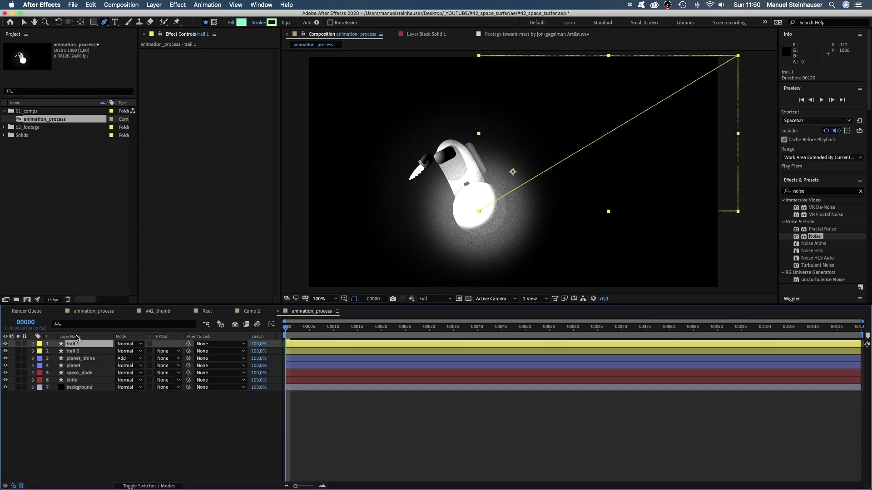
left_click(284, 23)
type("465")
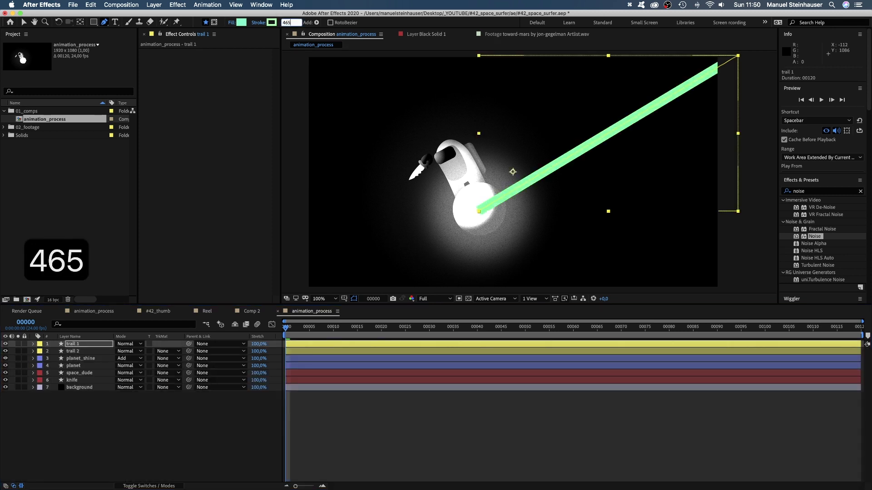
key("Return")
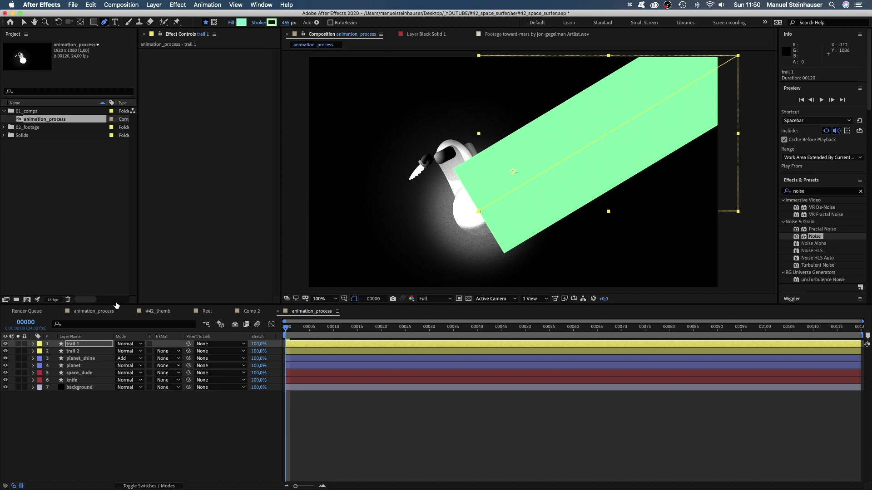
- Taper trail 1's stroke with start length 100% and start width 5%
left_click(32, 344)
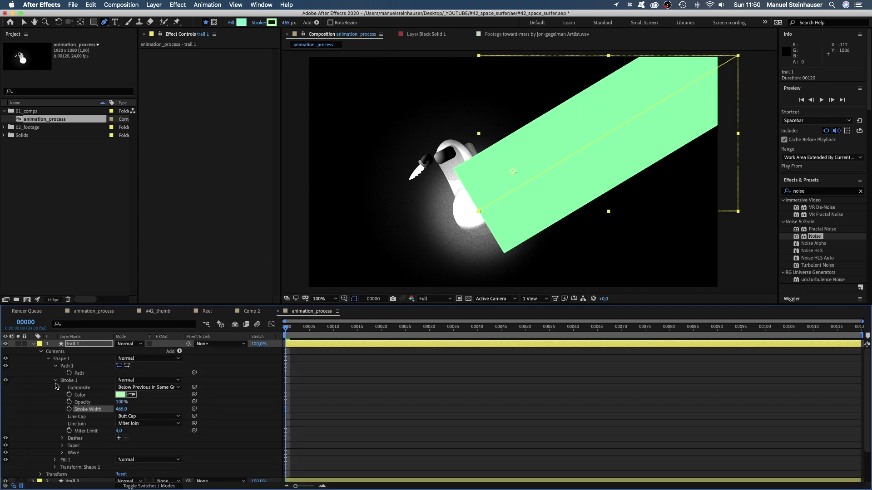
left_click(62, 446)
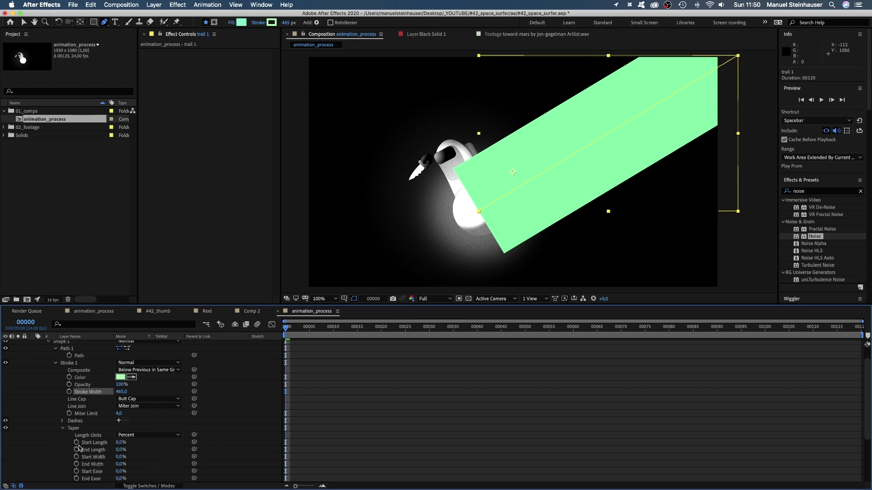
type("100")
key("Return")
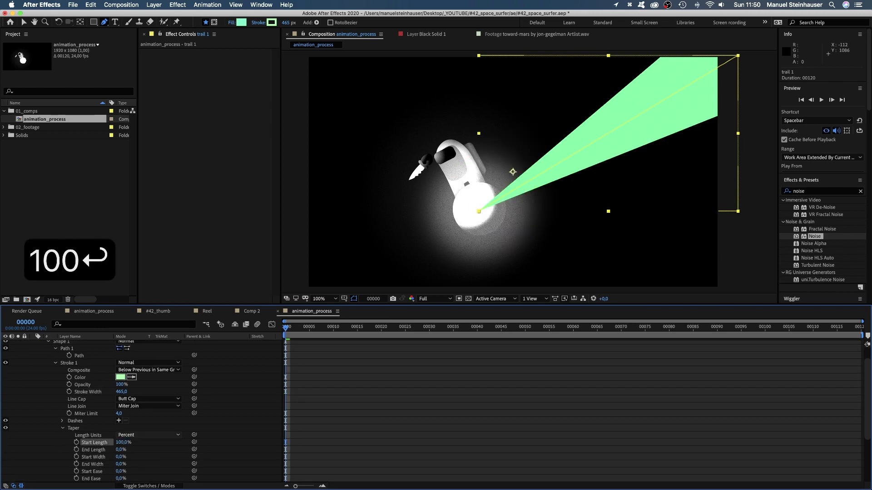
type("5")
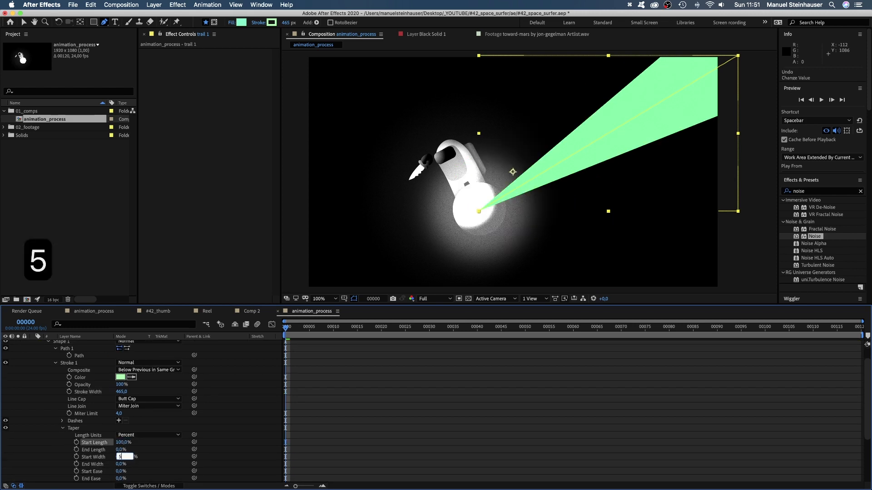
key("Return")
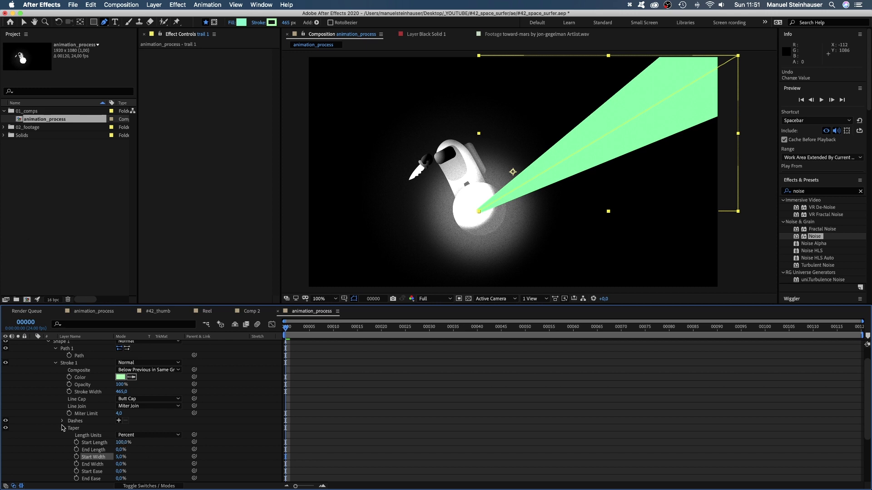
- Add a wave to trail 1's stroke with 22% amount and 200 wavelength
left_click(62, 427)
left_click(62, 436)
left_click(121, 442)
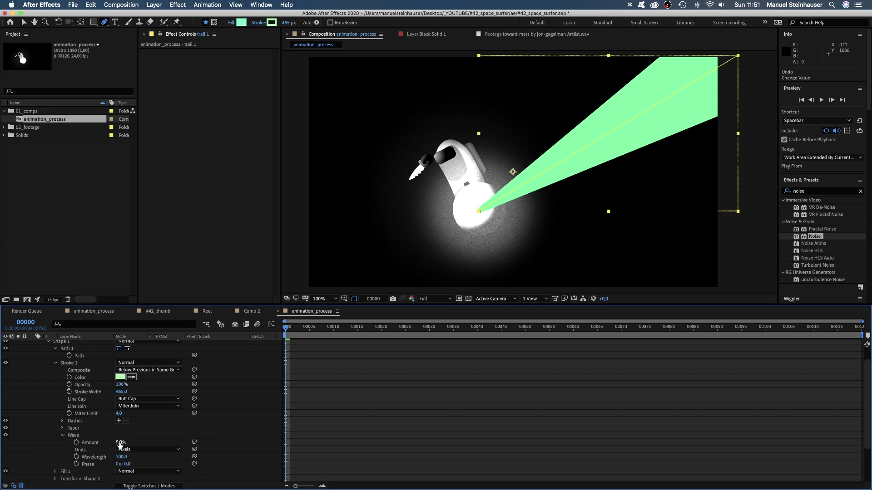
type("22")
key("Return")
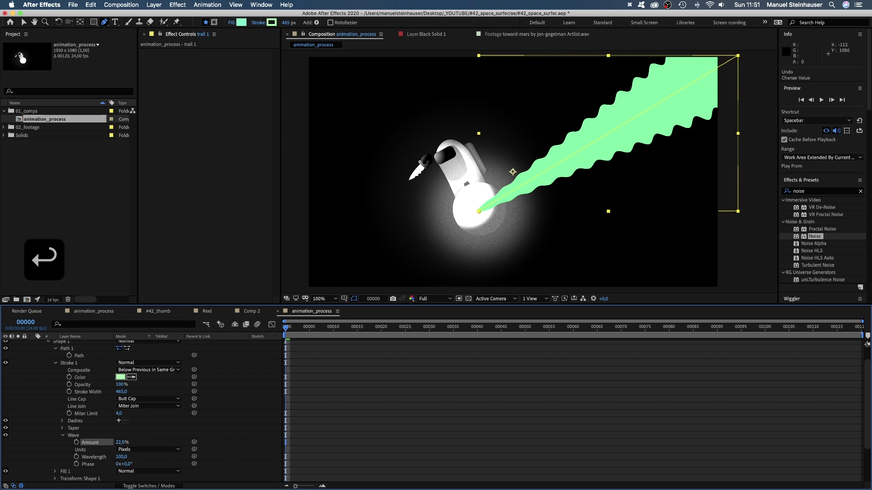
type("200")
key("Return")
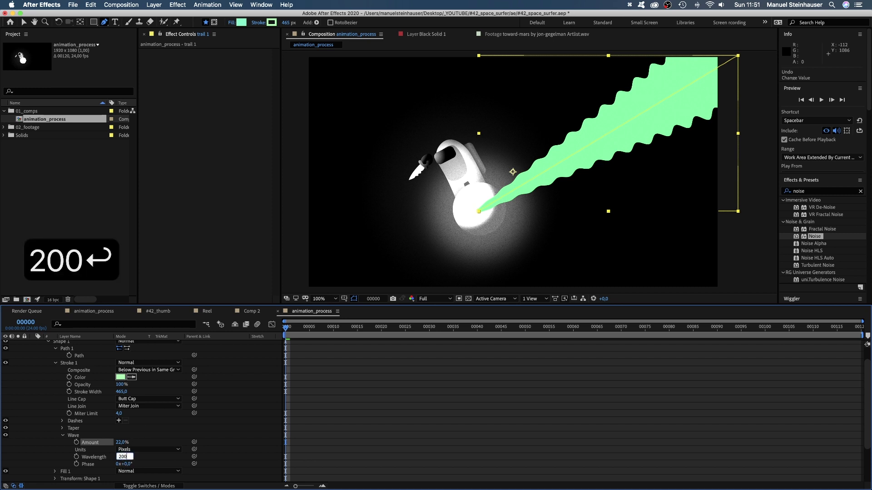
- Drive trail 1's wave Phase with the expression time*-100; and preview the flowing ripples
left_click(76, 464, "alt")
type("t")
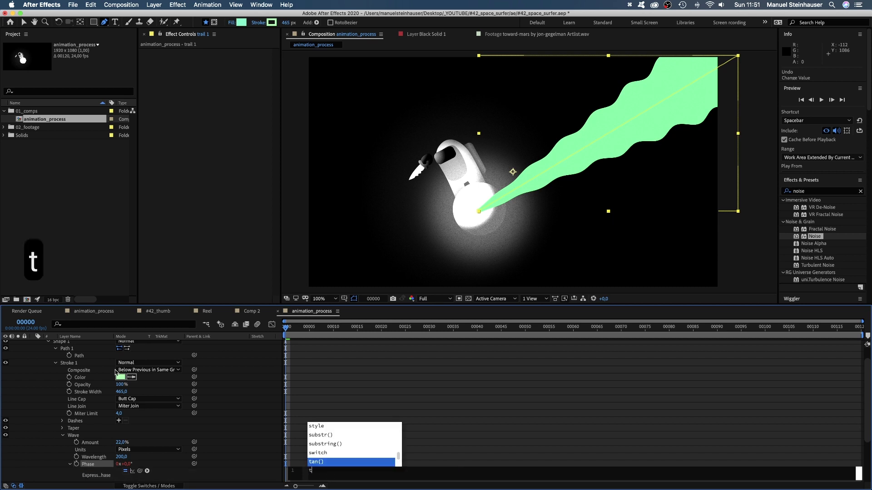
type("ime")
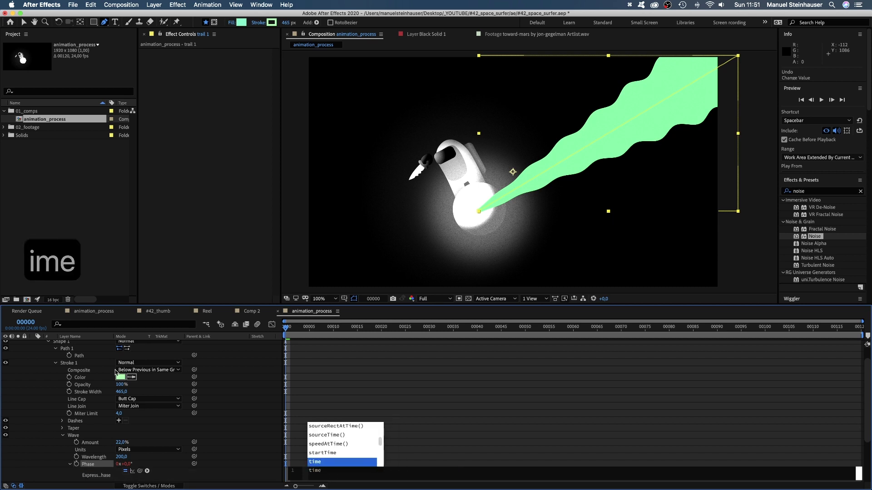
type("*-1")
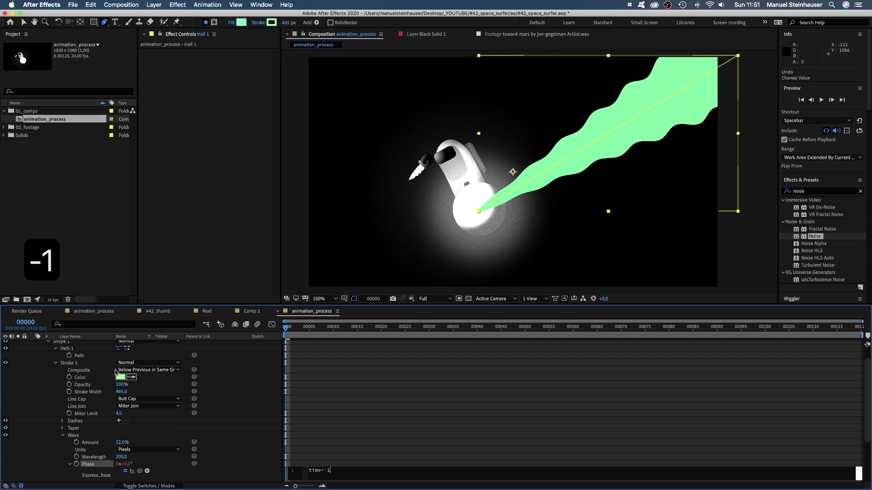
type("00;")
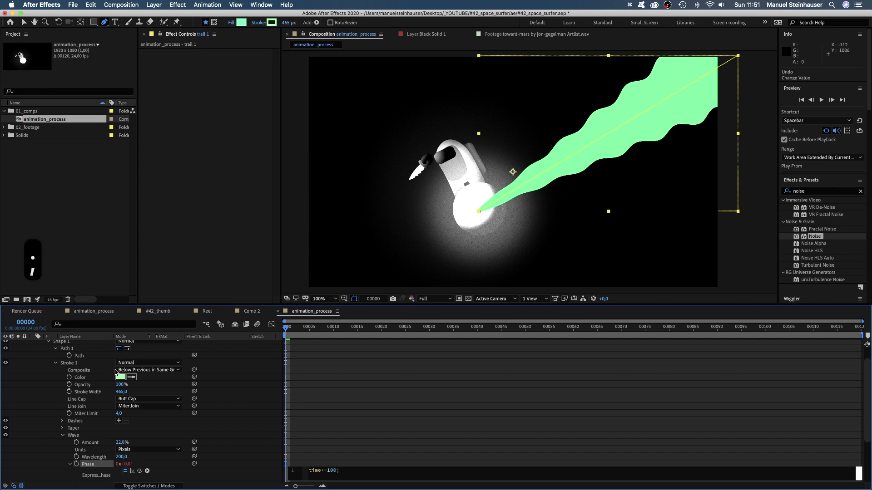
left_click(314, 446)
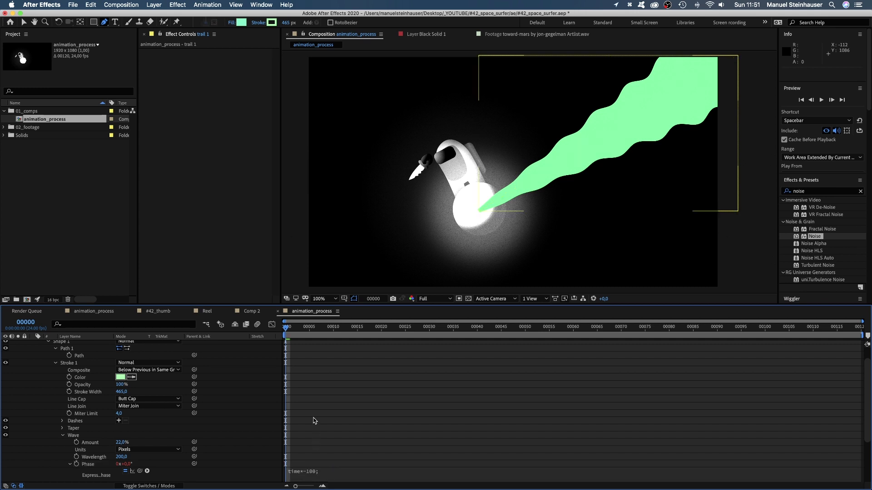
key("space")
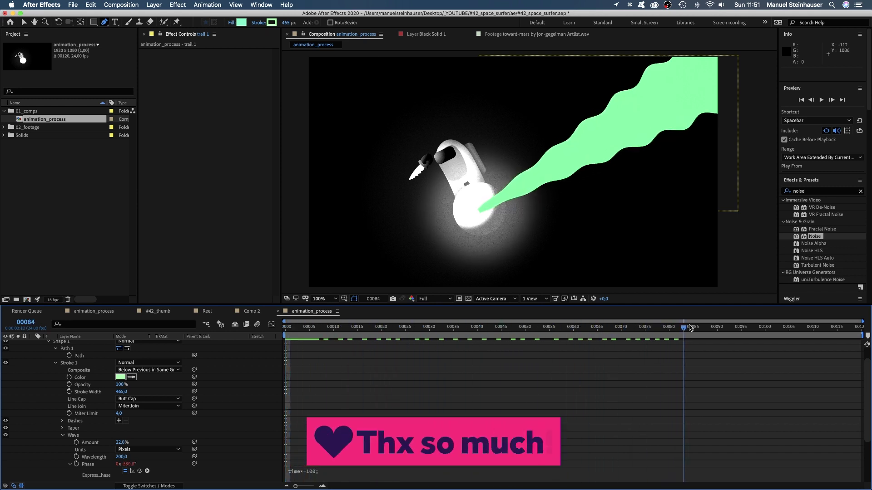
- Apply Gradient Ramp to trail 1 with its end point at the trail's origin
left_click(811, 192)
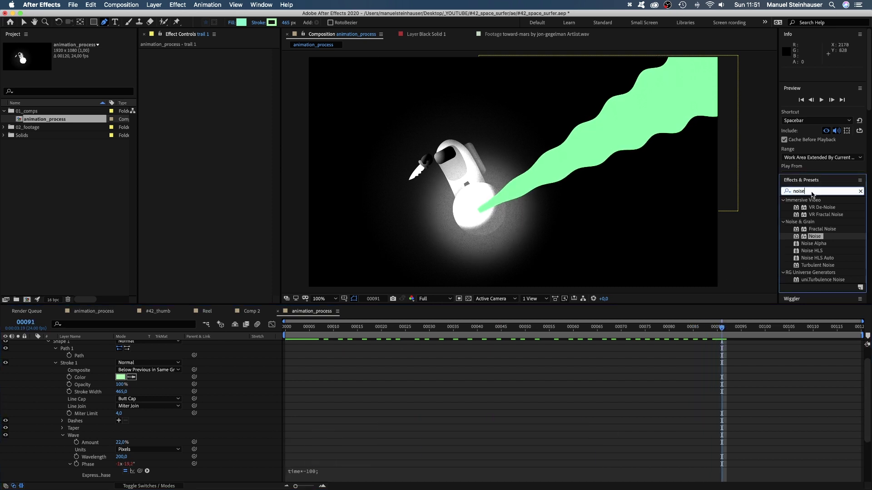
type("gradient ramp")
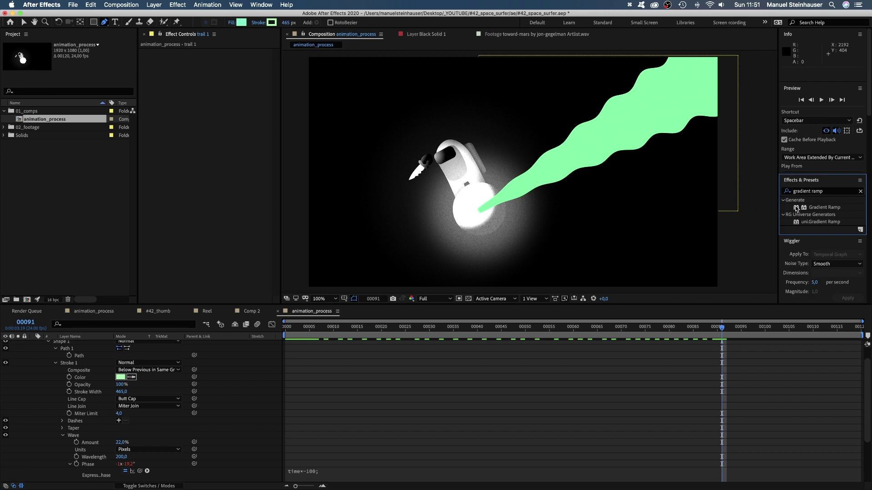
left_click_drag(796, 209, 172, 84)
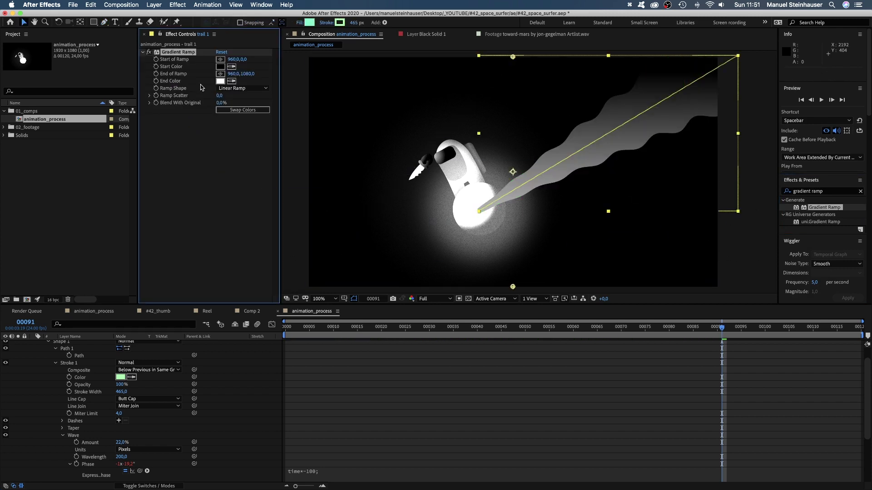
left_click(220, 75)
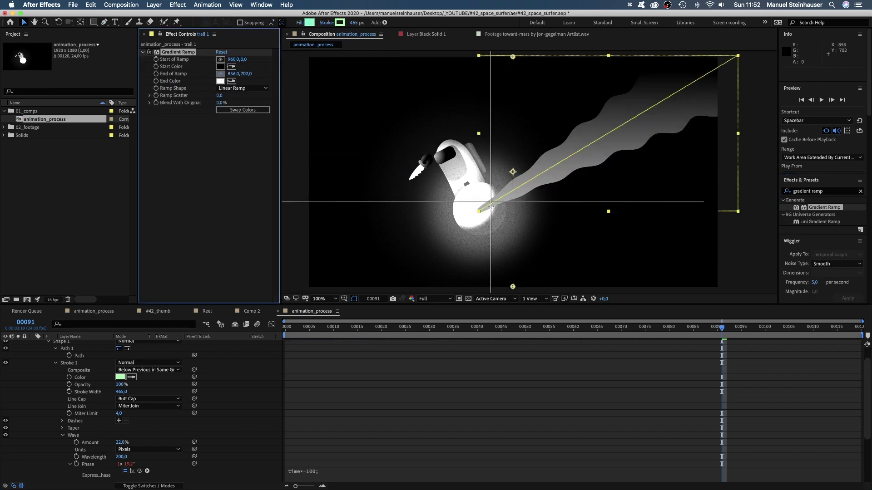
left_click(480, 210)
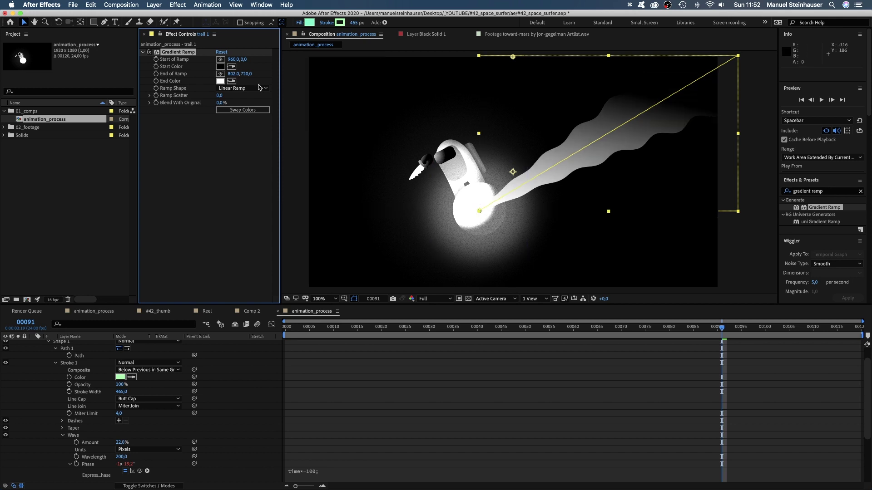
- Give the ramp a grey 919191 start colour at the top right and 500 ramp scatter
left_click(219, 66)
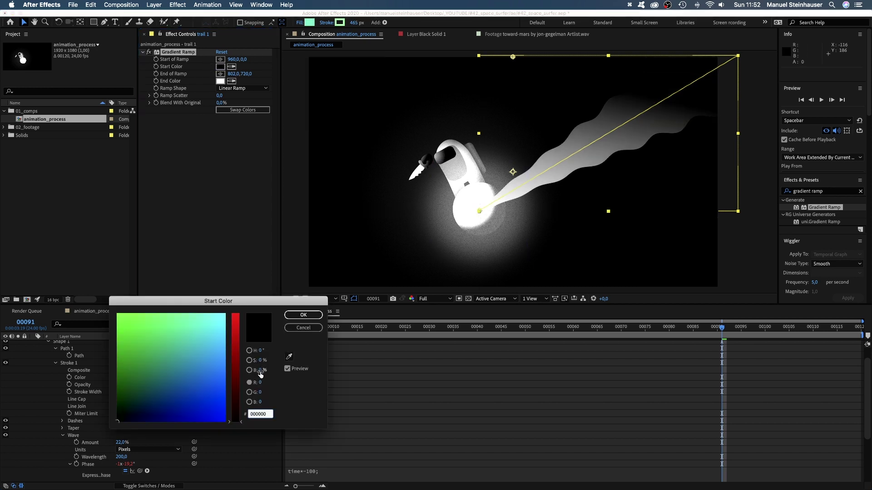
left_click_drag(260, 374, 289, 367)
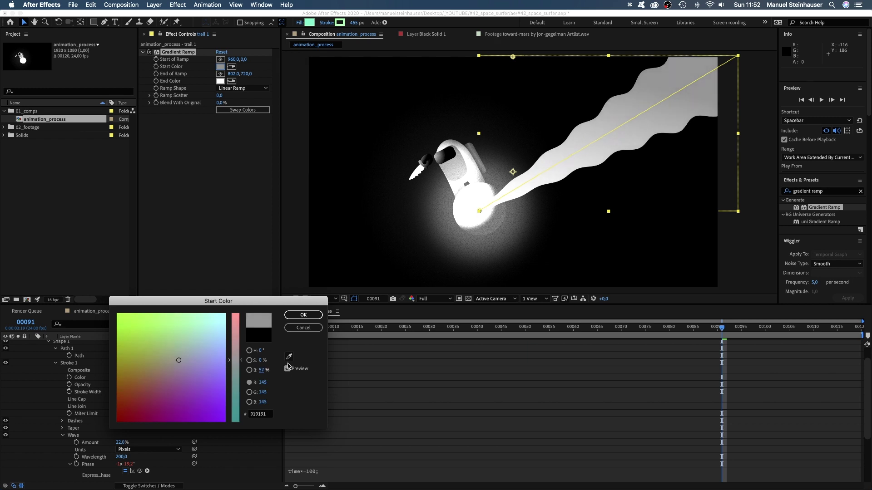
left_click(304, 315)
left_click(220, 59)
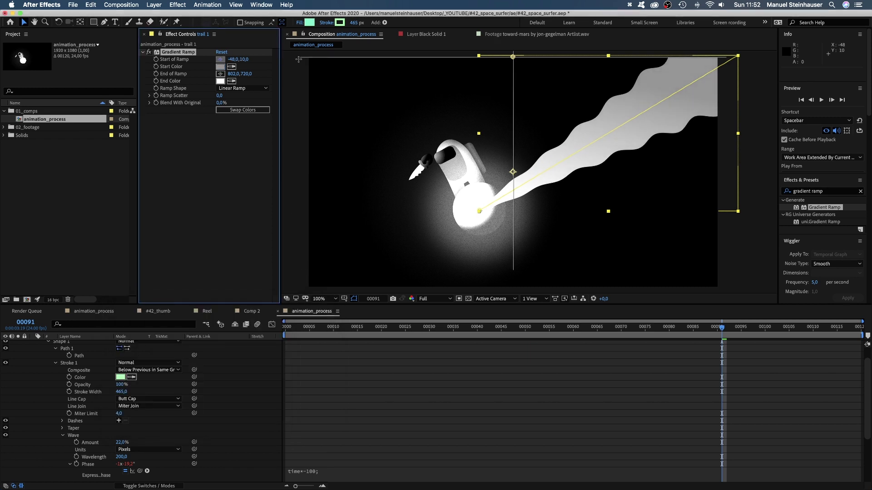
left_click(743, 54)
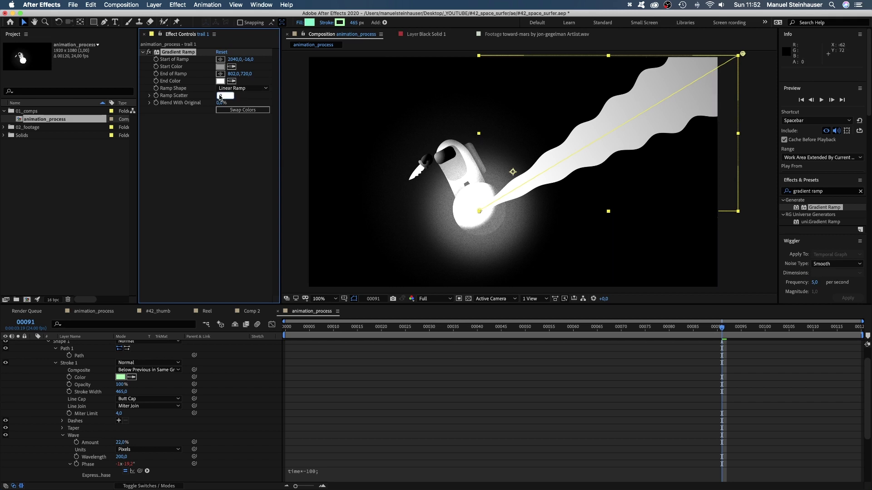
type("500")
key("Return")
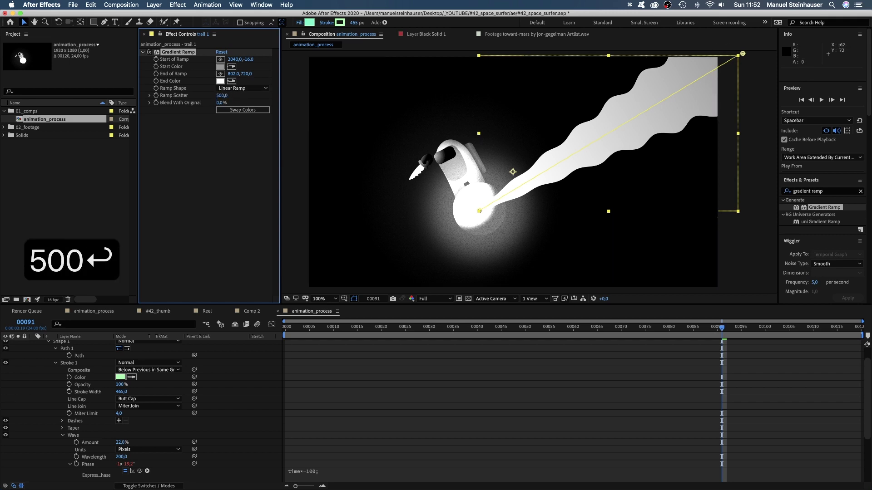
- Move trail 1 below the planet layer in the layer stack
left_click(48, 344)
left_click(33, 344)
left_click(73, 344)
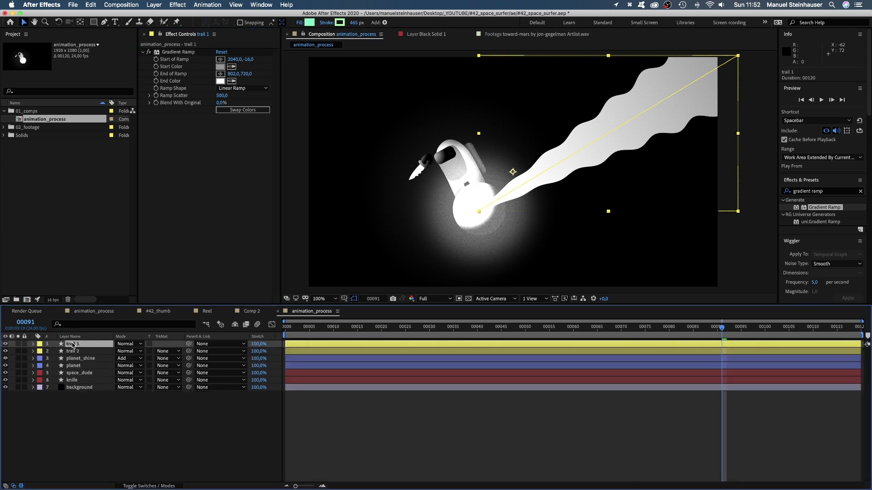
left_click_drag(72, 344, 73, 367)
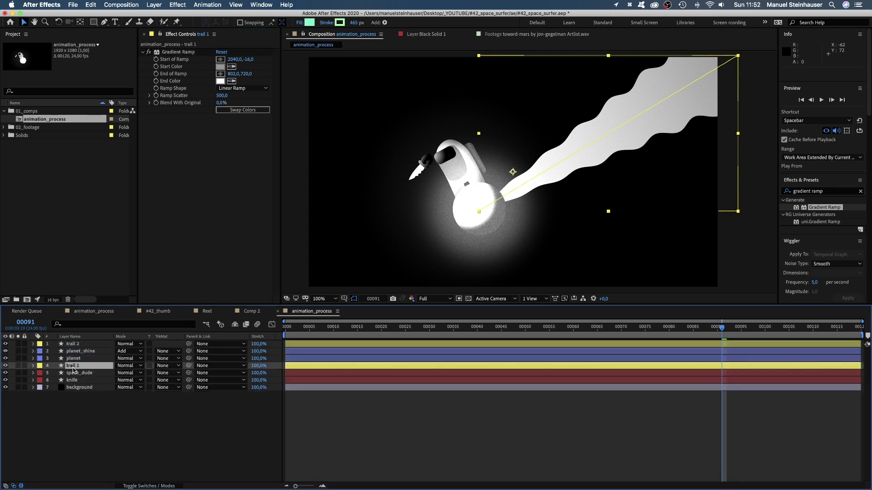
- Give trail 2 a 1250 stroke width with a 100% taper start length
left_click(73, 345)
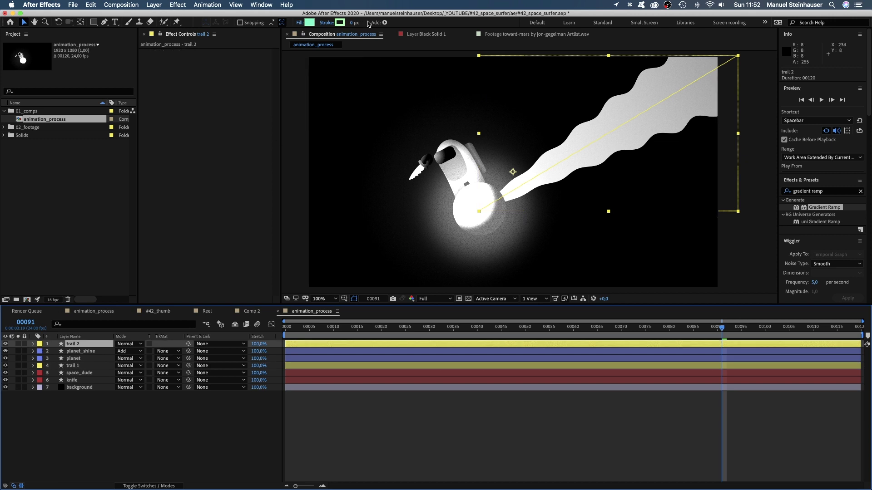
type("1250")
key("Return")
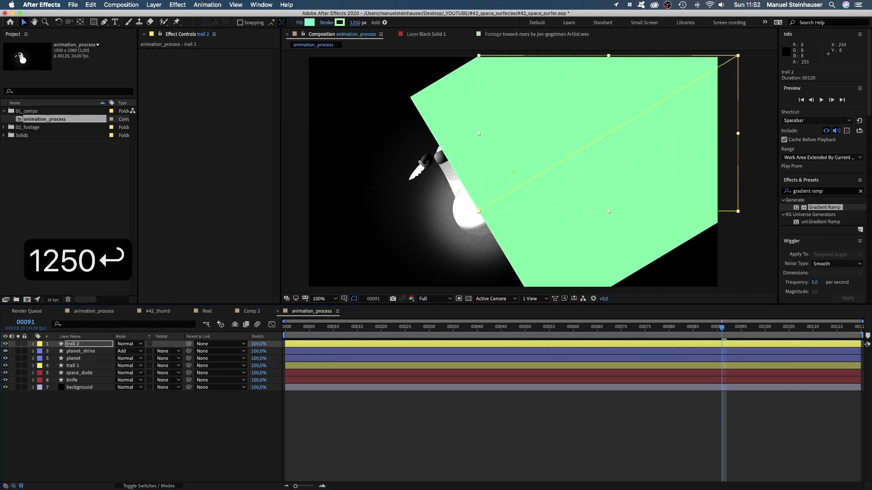
left_click(33, 344)
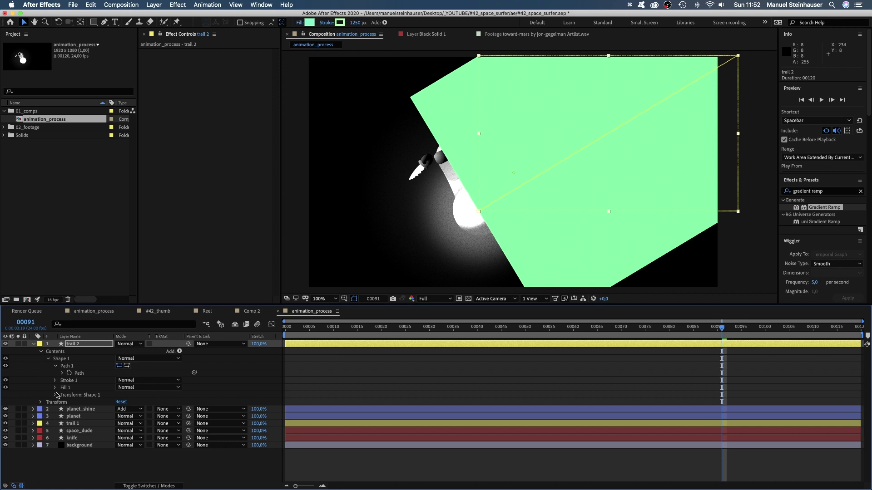
left_click(55, 380)
left_click(63, 446)
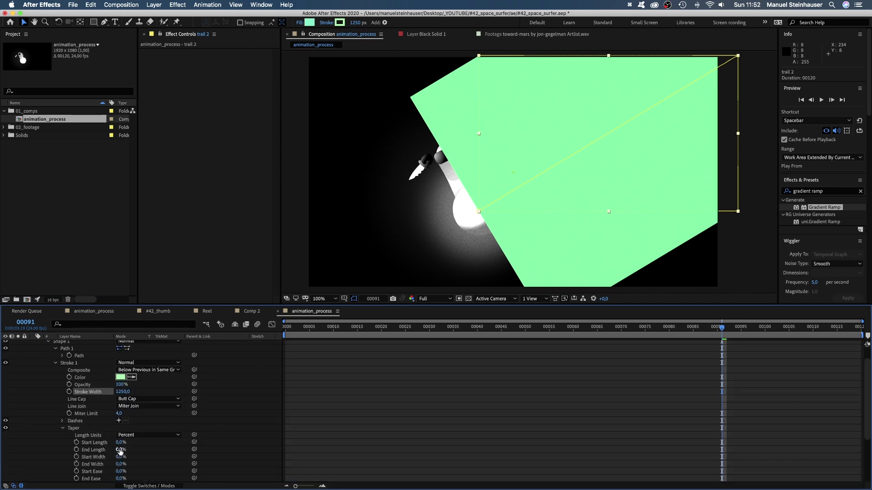
type("100")
key("Return")
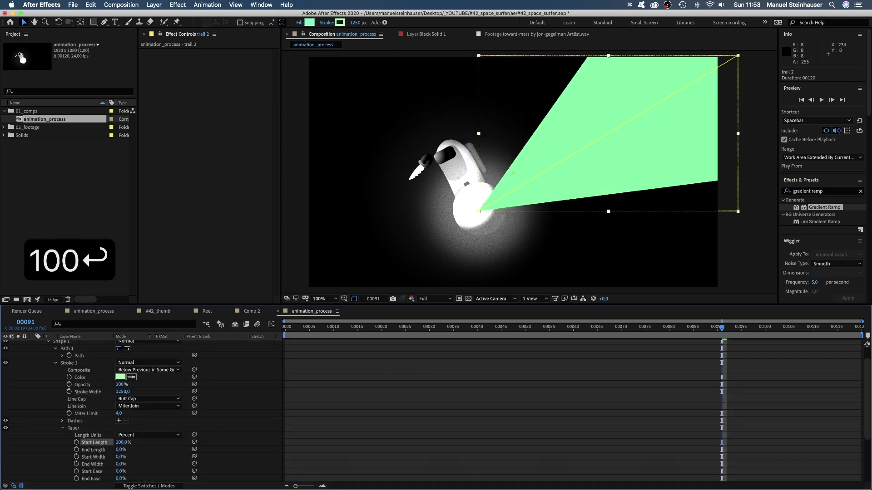
- Add a Gradient Ramp from the beam's origin to the top right, Ramp Scatter 500
left_click_drag(798, 209, 181, 96)
left_click(220, 73)
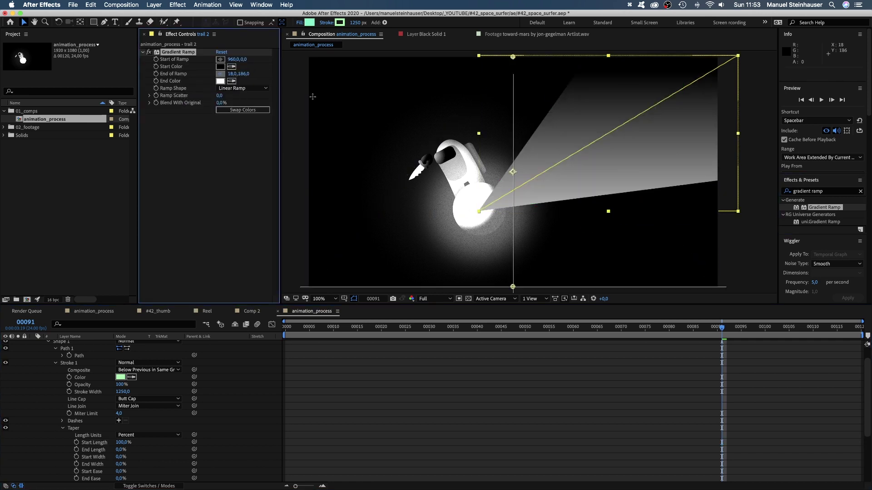
left_click(740, 53)
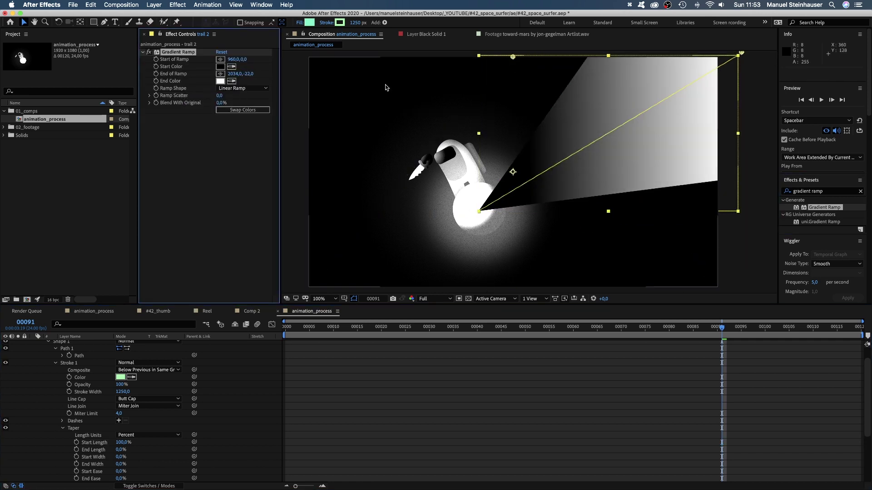
left_click(221, 59)
left_click(517, 259)
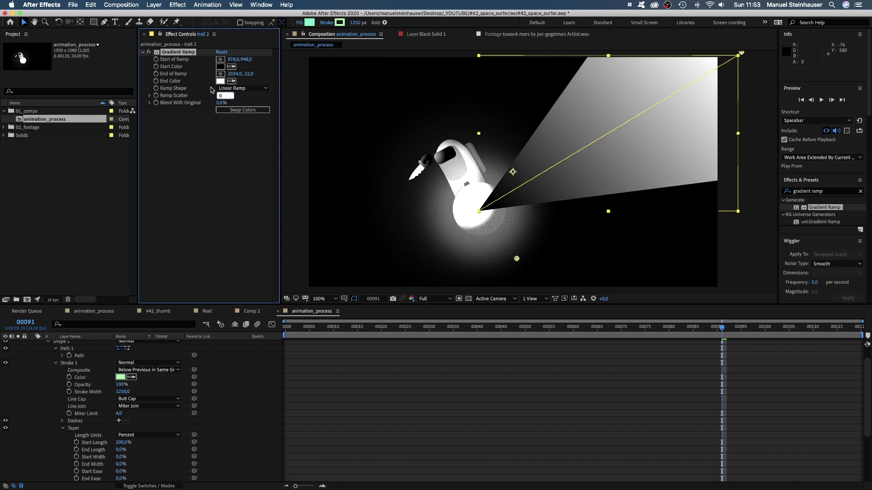
type("500")
key("Return")
- Search for Wave Warp and apply it to trail 2
left_click(820, 193)
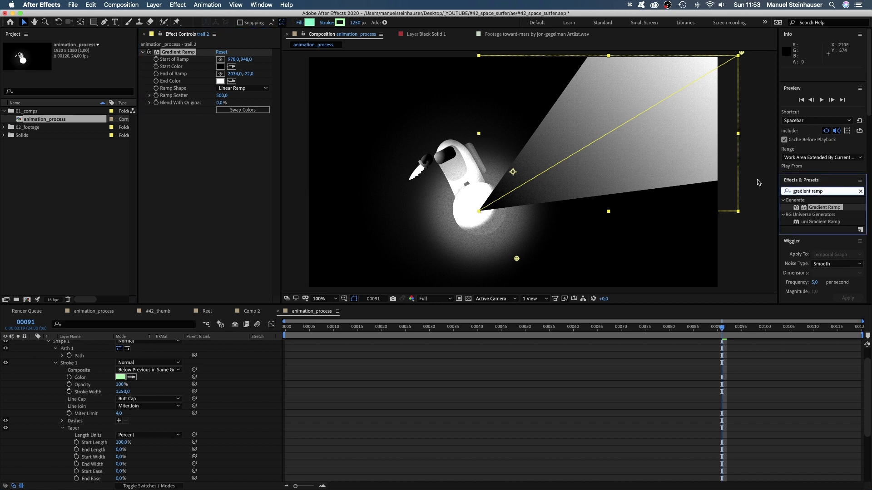
type("wac")
key("BackSpace")
type("ve")
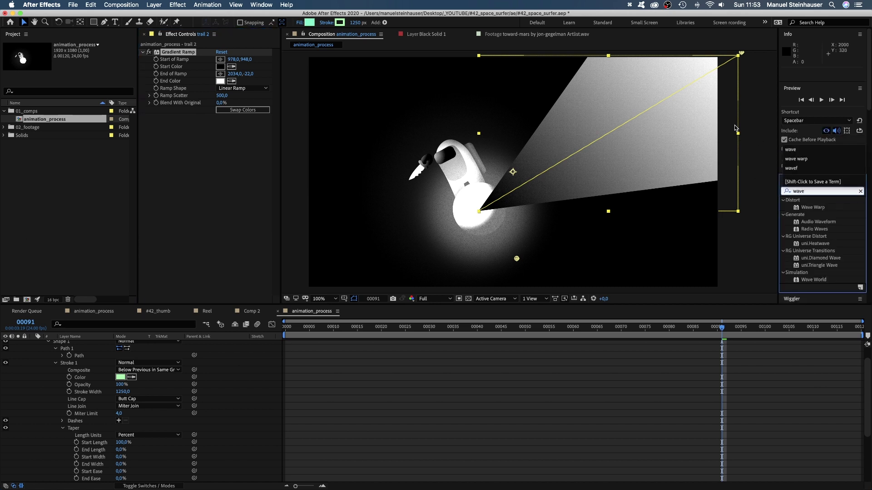
mouse_move(794, 208)
left_mouse_down()
mouse_move(205, 189)
mouse_move(190, 159)
left_mouse_up()
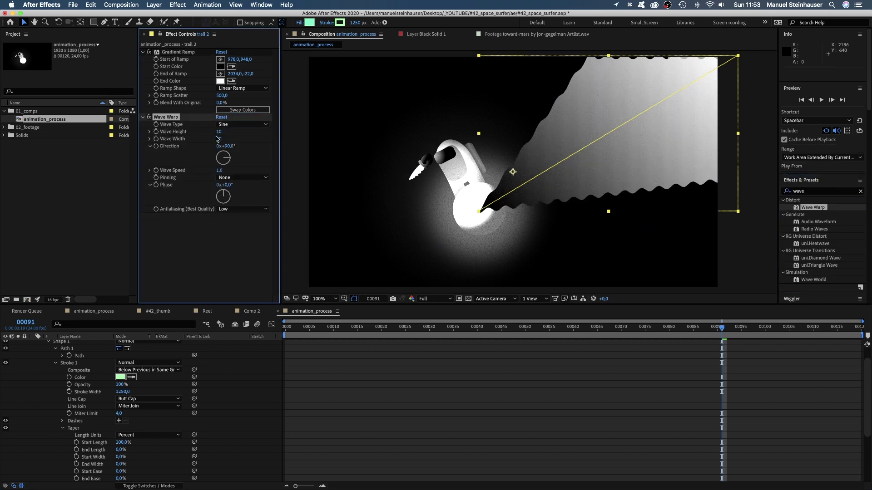
- Set Wave Warp height -50, width 400, direction about 59°, pinned at All Edges
type("-50")
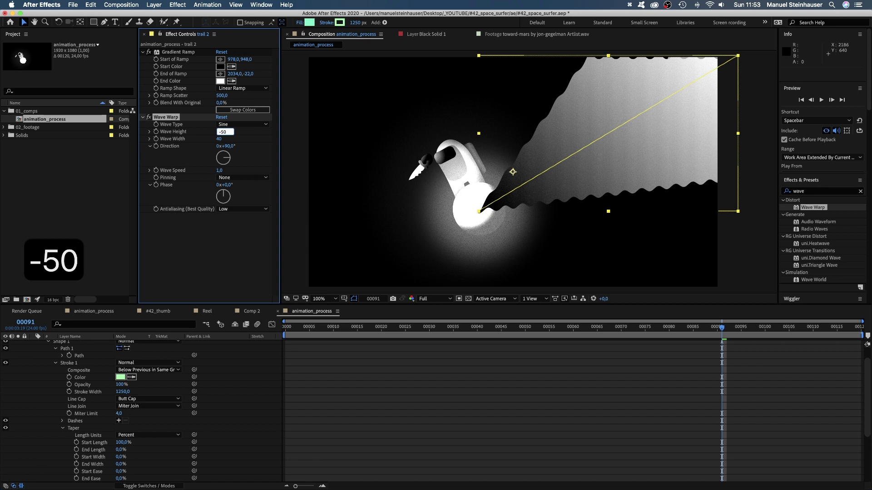
key("Return")
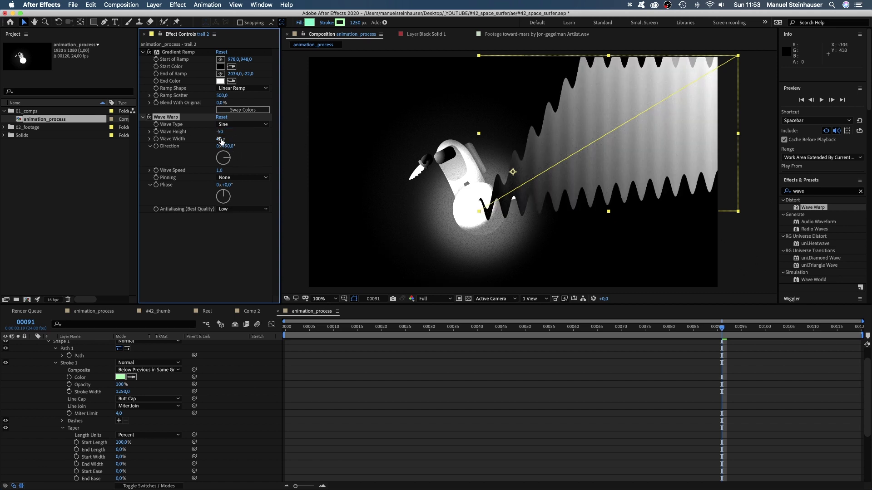
type("400")
key("Return")
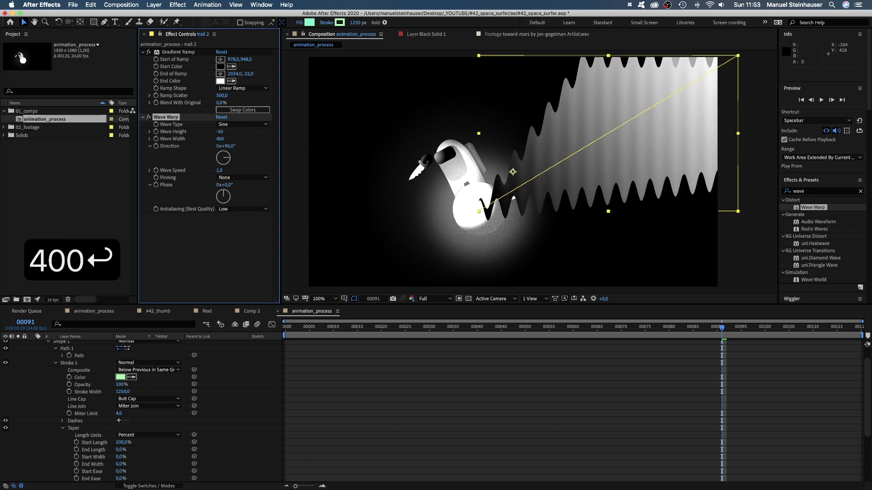
left_click_drag(230, 158, 230, 158)
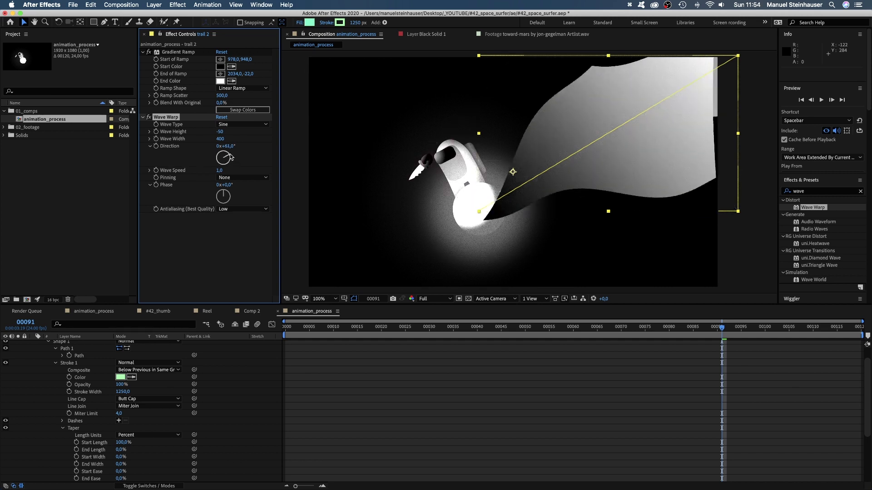
left_click(227, 177)
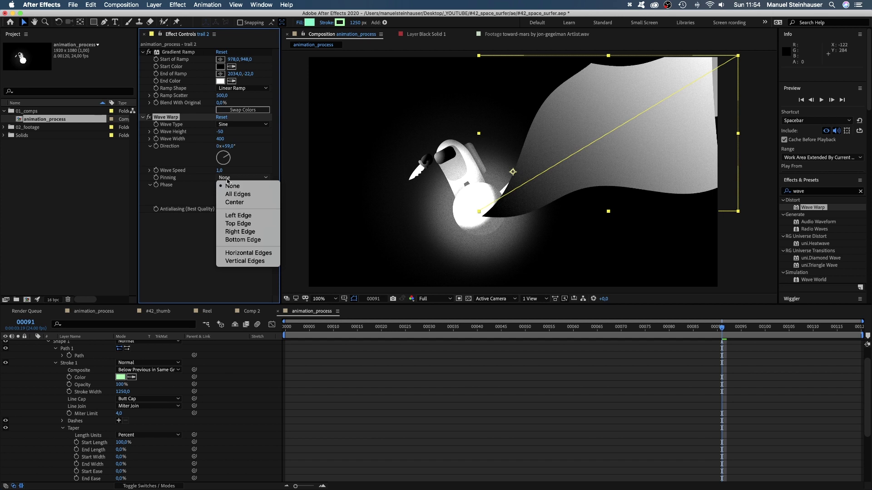
left_click(232, 193)
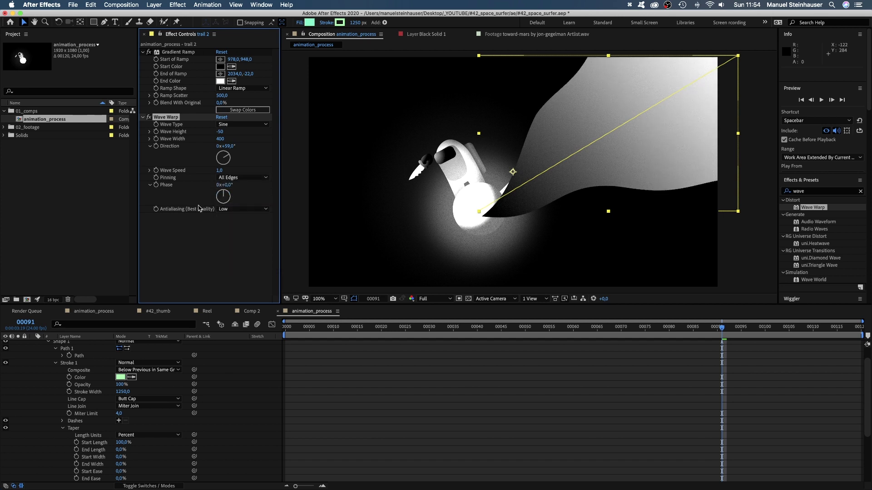
- Duplicate trail 2 into a new trail 3 layer
left_click(49, 342)
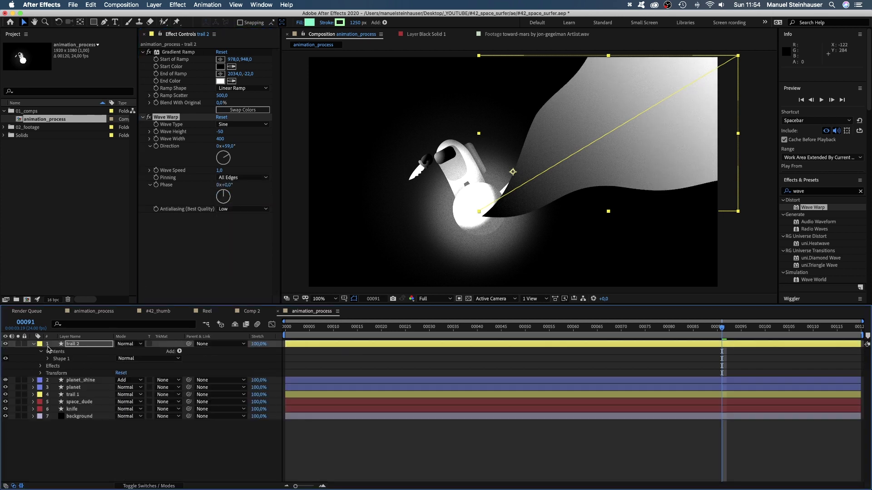
left_click(72, 346)
key("super+d")
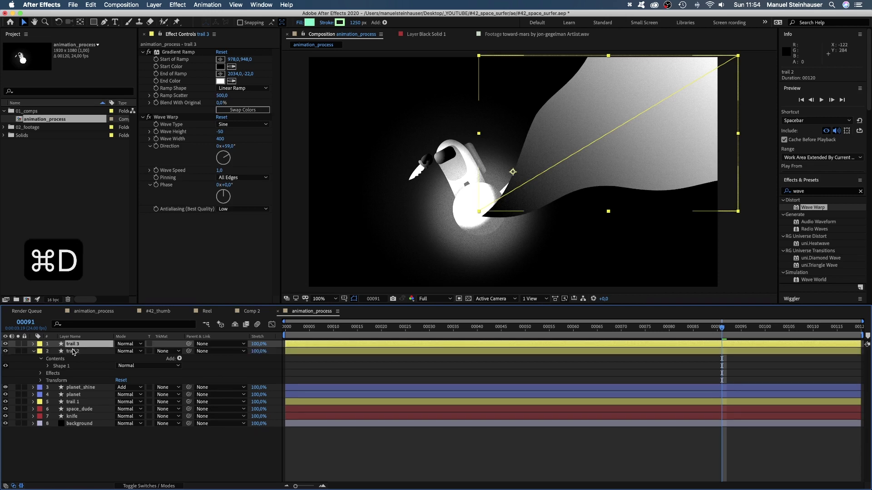
- On trail 3, swap the gradient colours, set Wave Height 50 and Screen blending
left_click(242, 111)
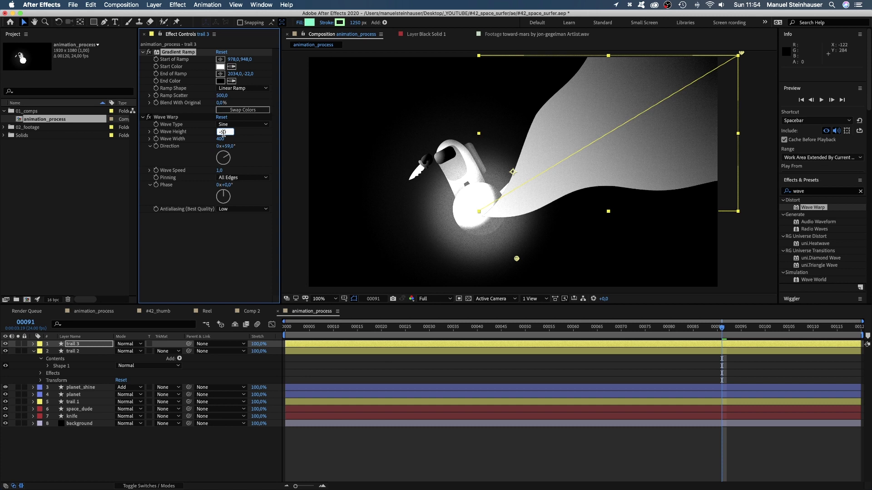
type("50")
key("Return")
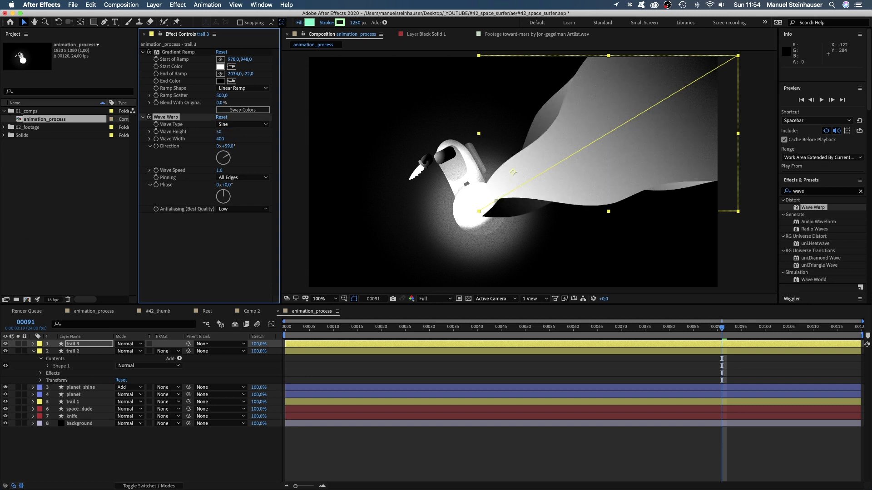
left_click(130, 345)
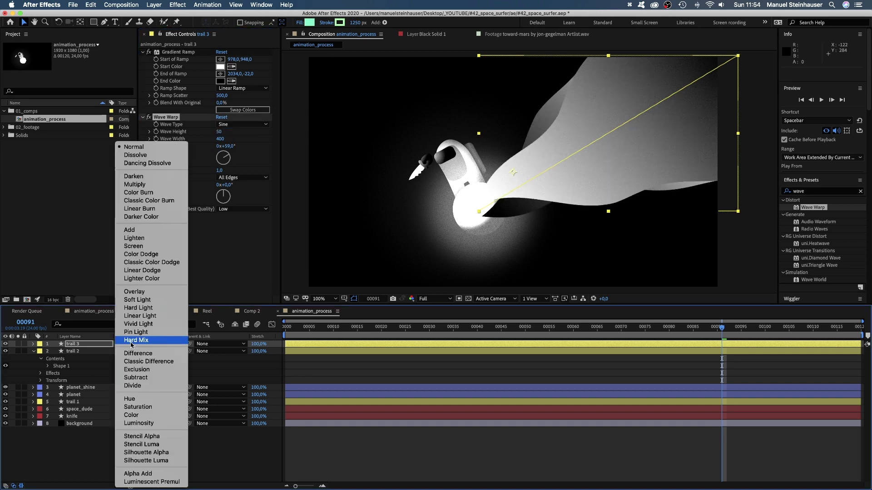
left_click(146, 246)
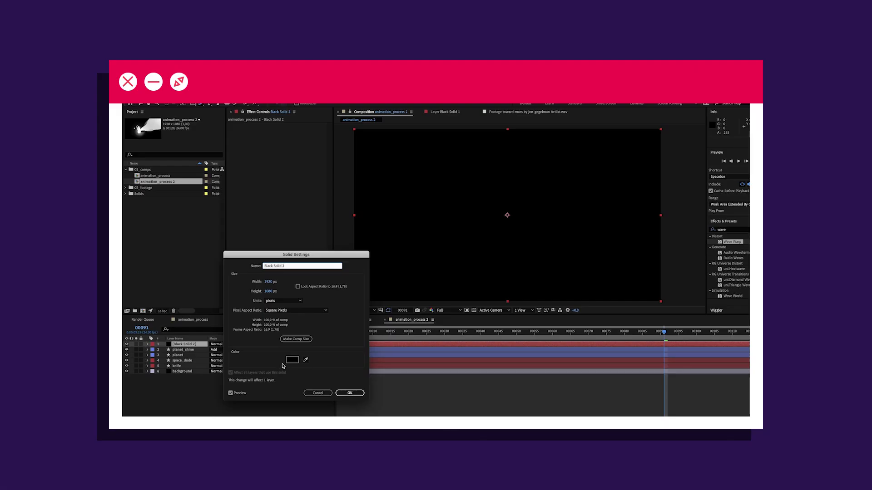
- Create a new cyan solid layer
left_click(288, 361)
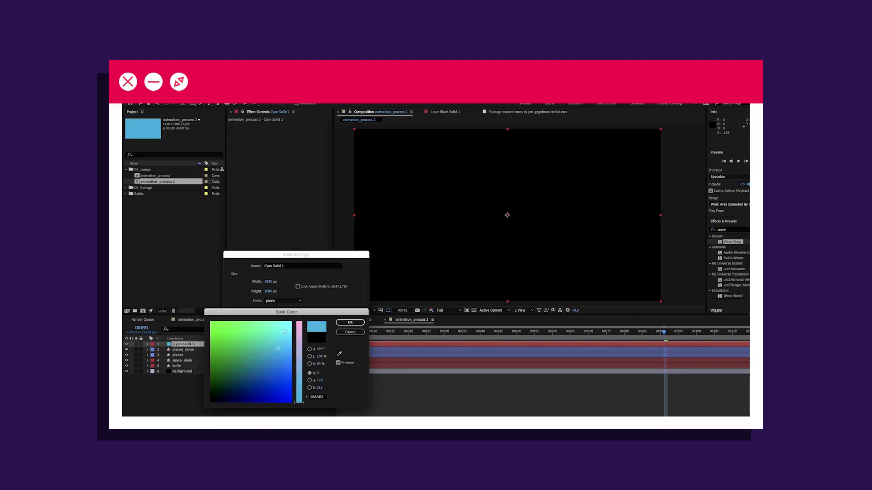
left_click(350, 323)
left_click(349, 393)
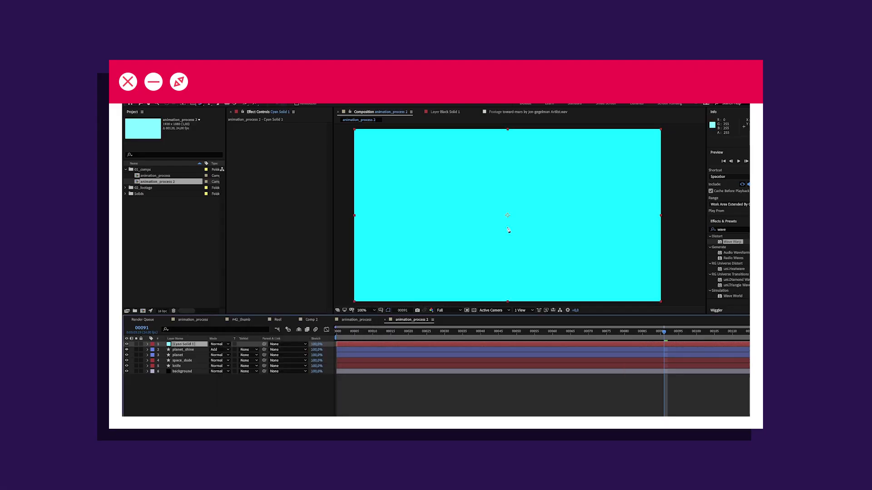
- Mask the solid into a wedge beam from the astronaut and paste Gradient Ramp and Wave Warp onto it
left_click(508, 215)
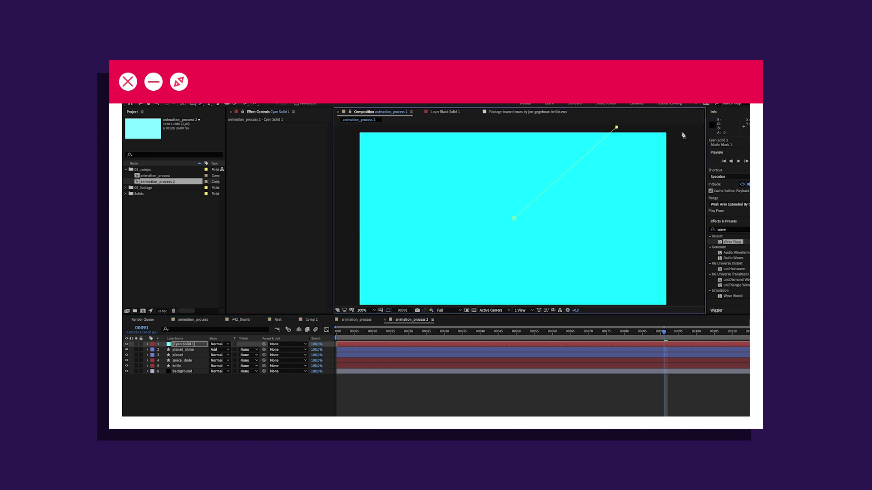
left_click(514, 220)
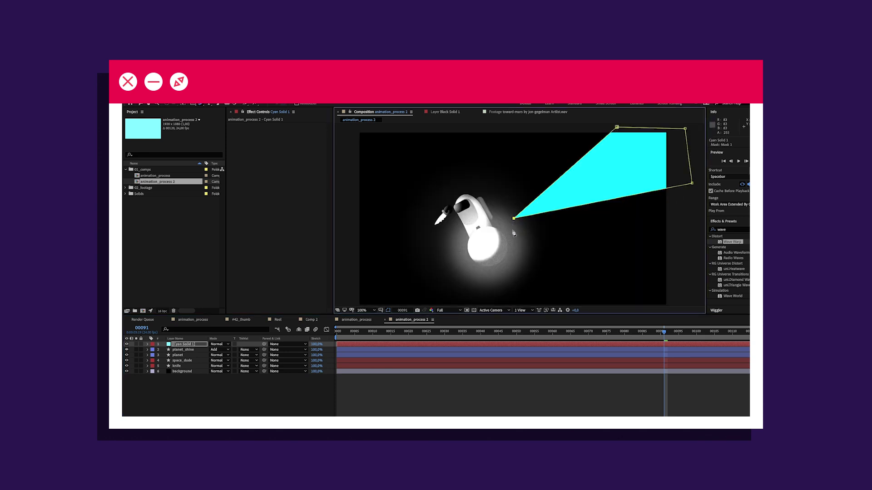
key("v")
left_click_drag(514, 218, 486, 249)
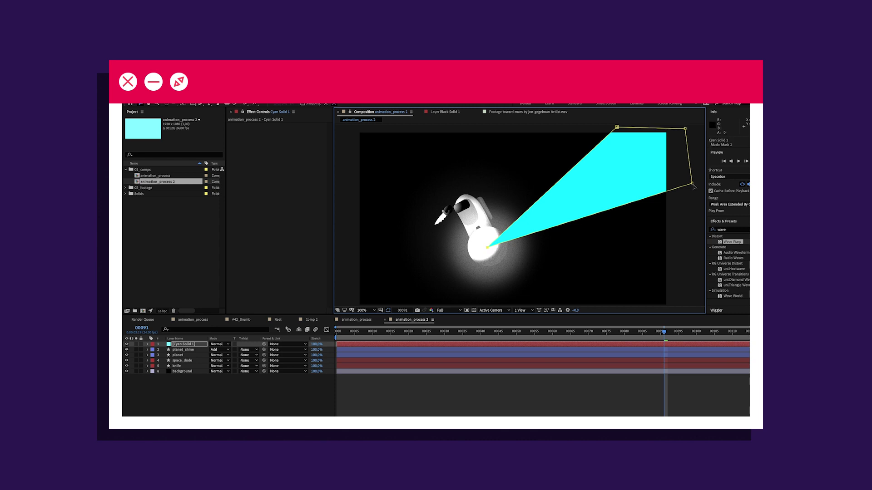
left_click_drag(692, 183, 691, 225)
left_click_drag(617, 127, 597, 128)
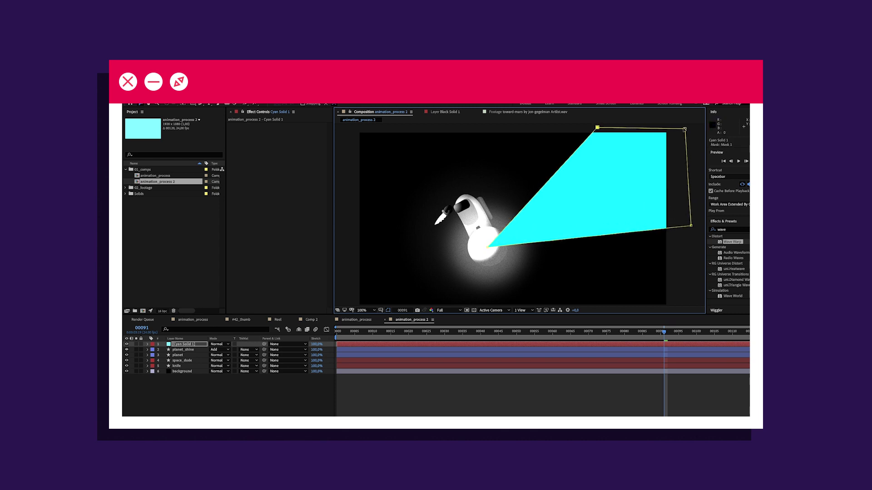
left_click(270, 229)
key("super+v")
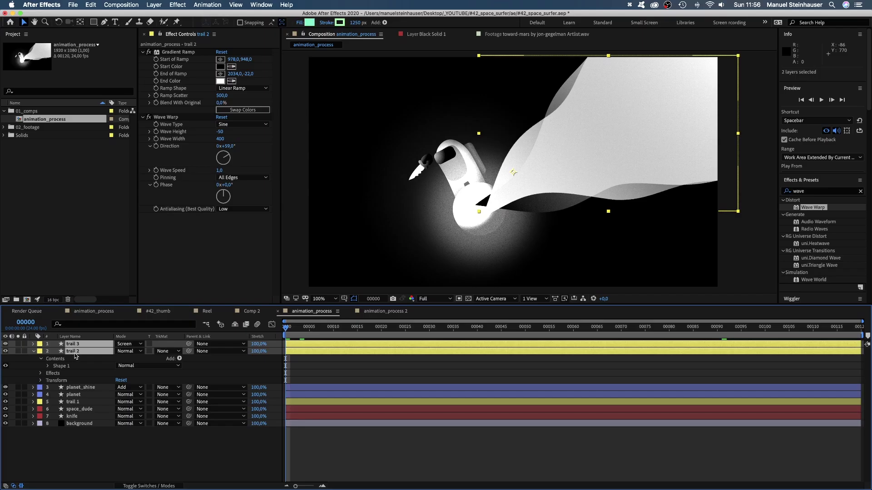
- Move trail 3 and trail 2 below trail 1, then preview the animation
left_click_drag(74, 354, 80, 404)
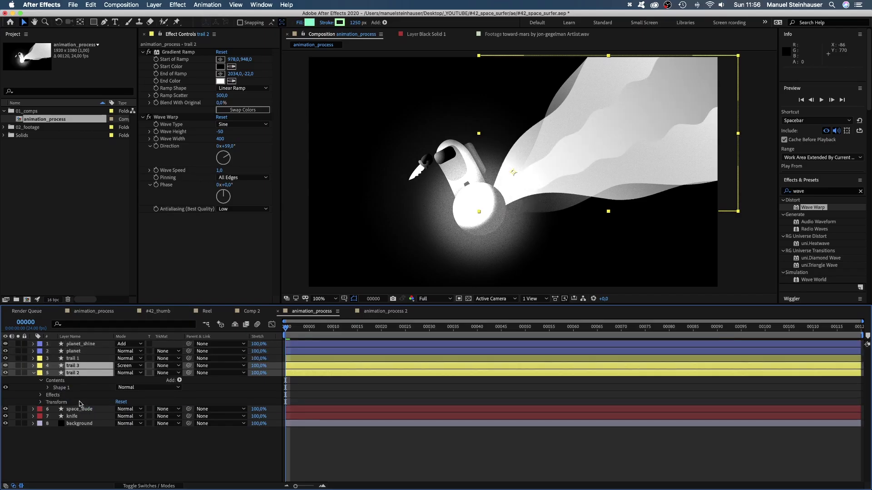
key("space")
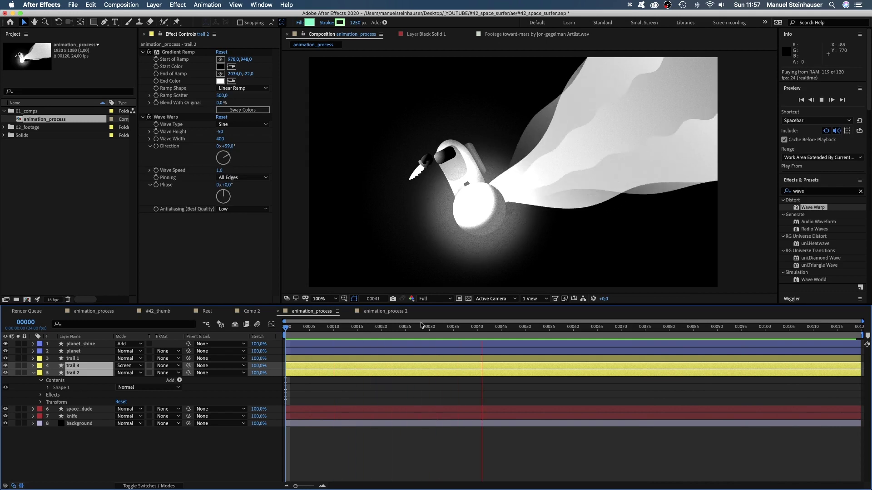
key("space")
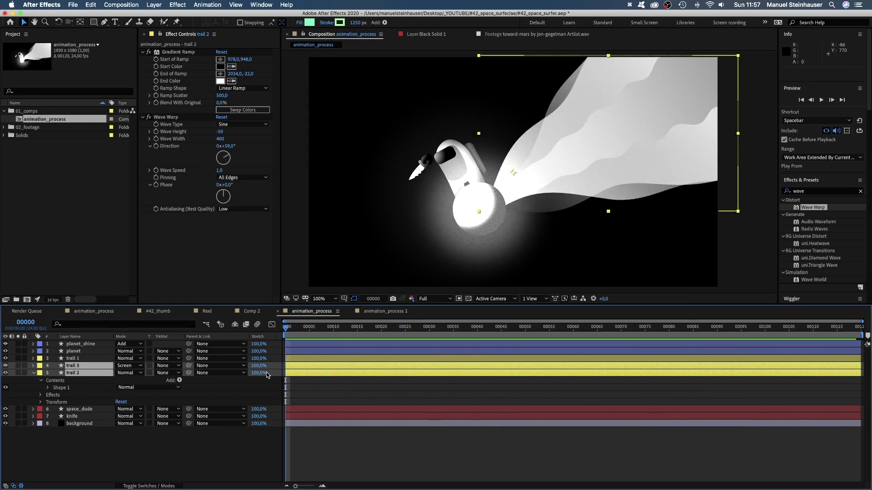
- Select trail 1's Path 1, undoing a test point move, and open the Window menu's script list
left_click(33, 372)
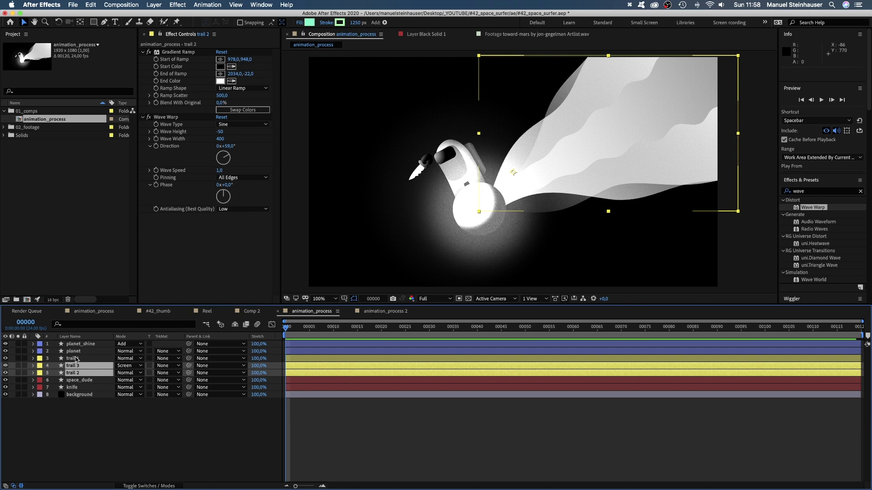
left_click(73, 359)
left_click(33, 359)
left_click(48, 373)
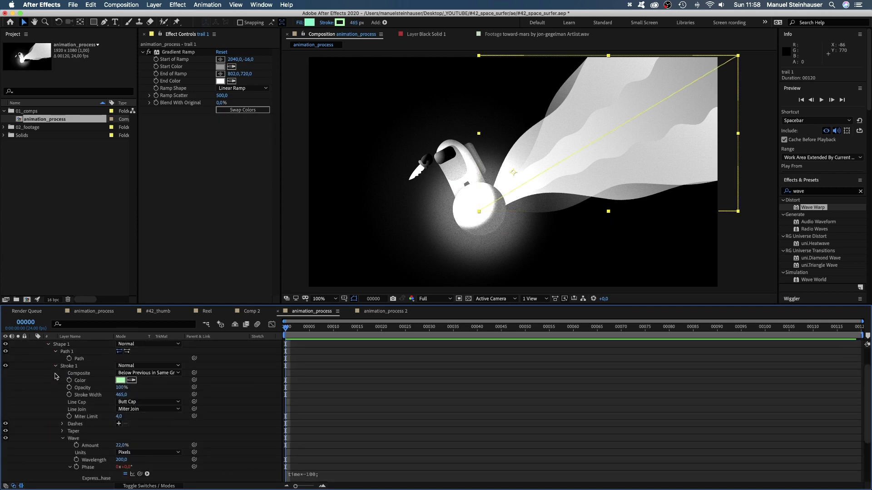
left_click(79, 388)
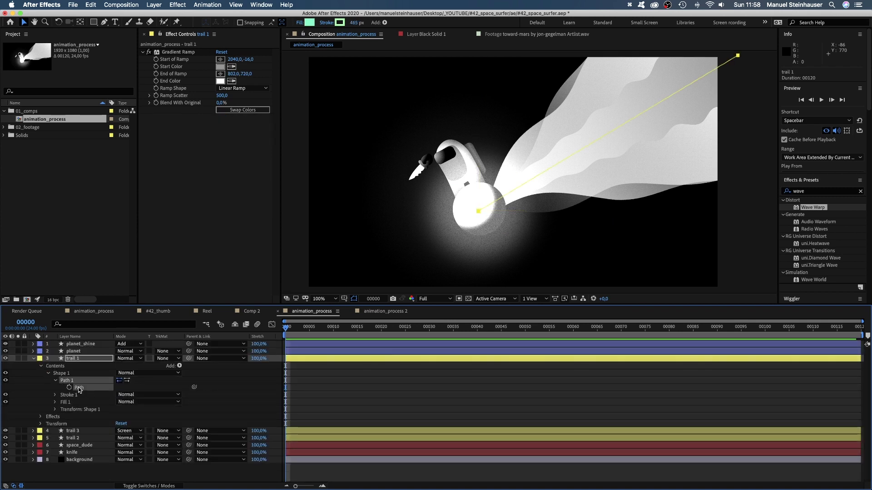
left_click(477, 210)
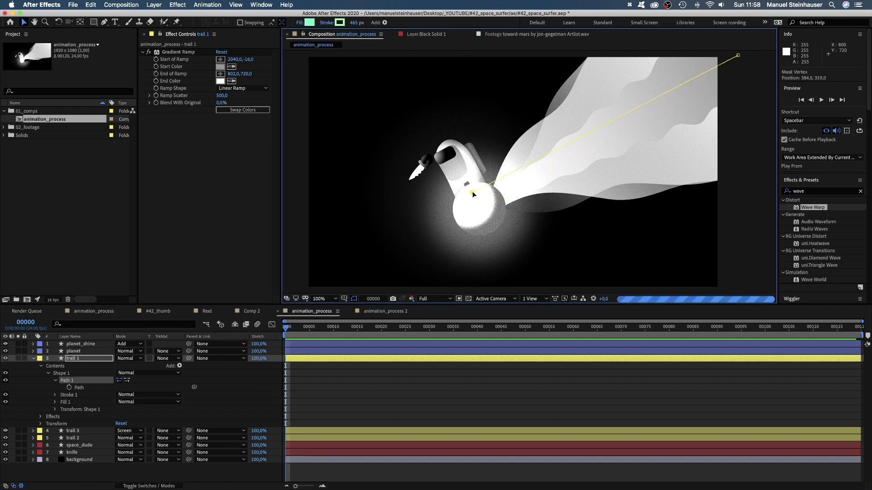
left_click_drag(478, 211, 484, 216)
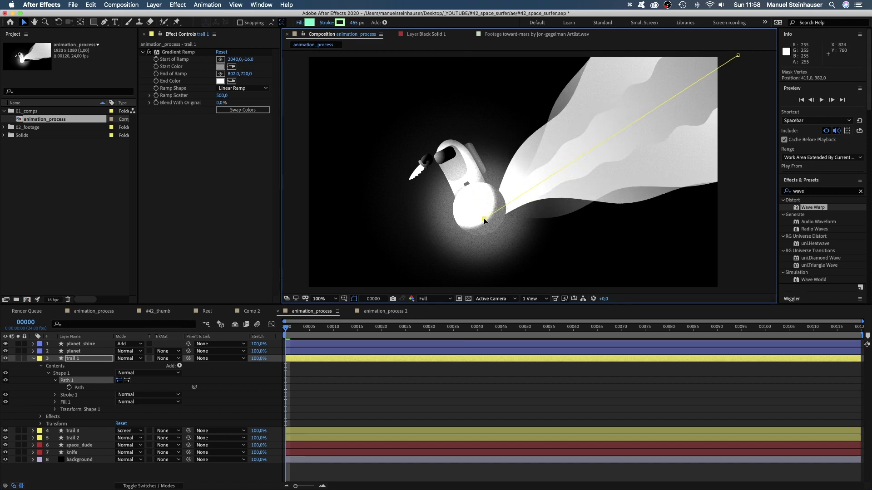
key("super+z")
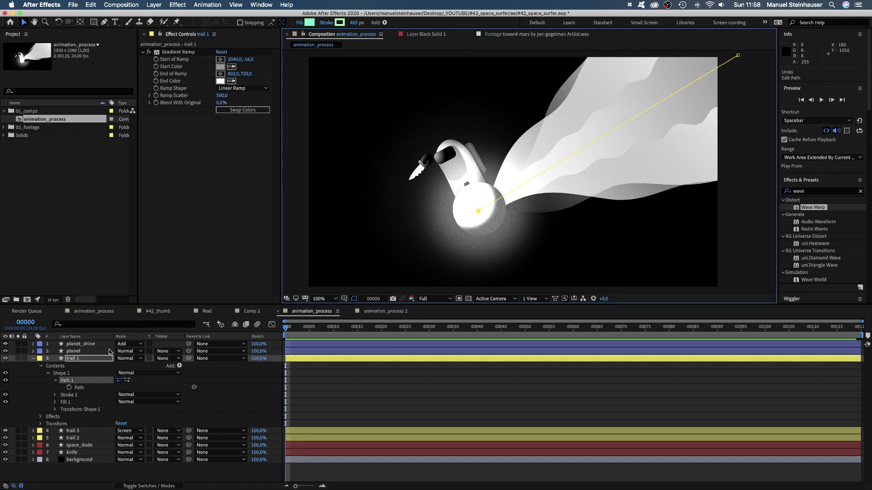
left_click(73, 351)
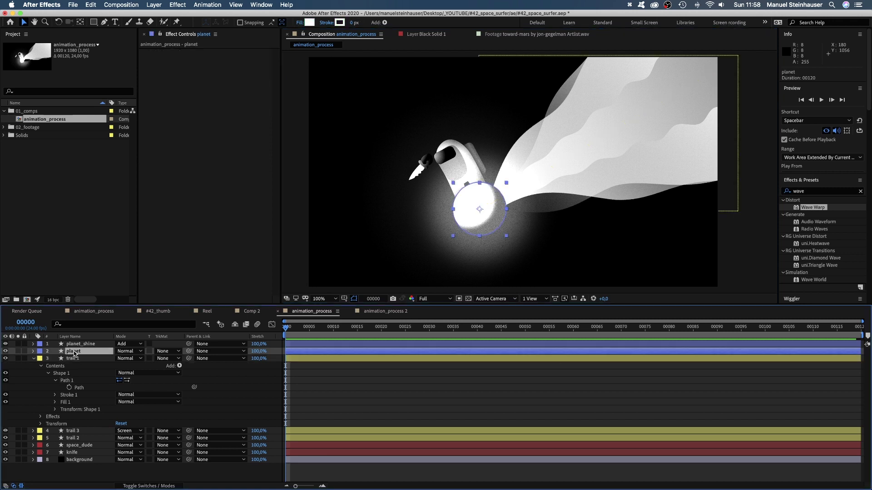
left_click(79, 388)
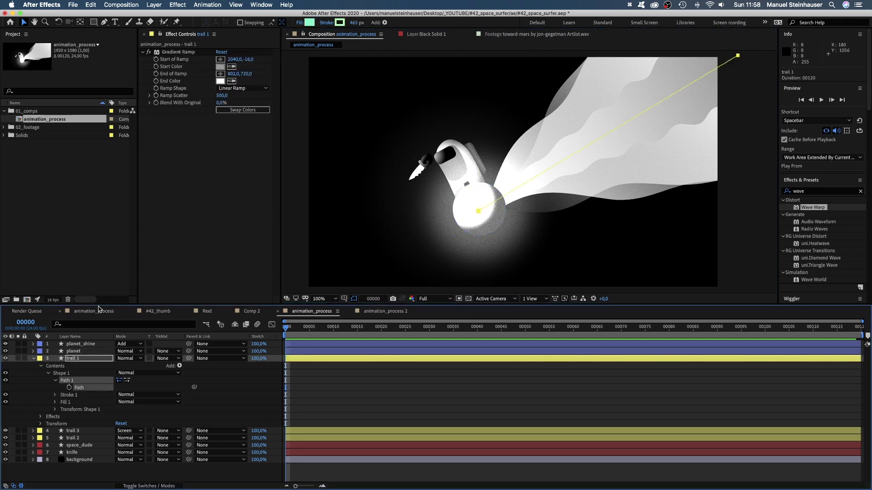
left_click(261, 4)
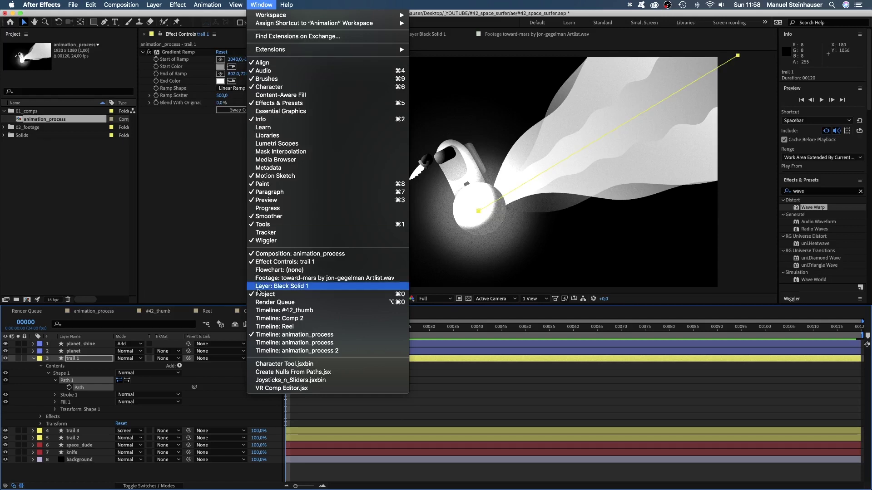
- Run Create Nulls From Paths with points following nulls, then delete the extra path null
left_click(267, 372)
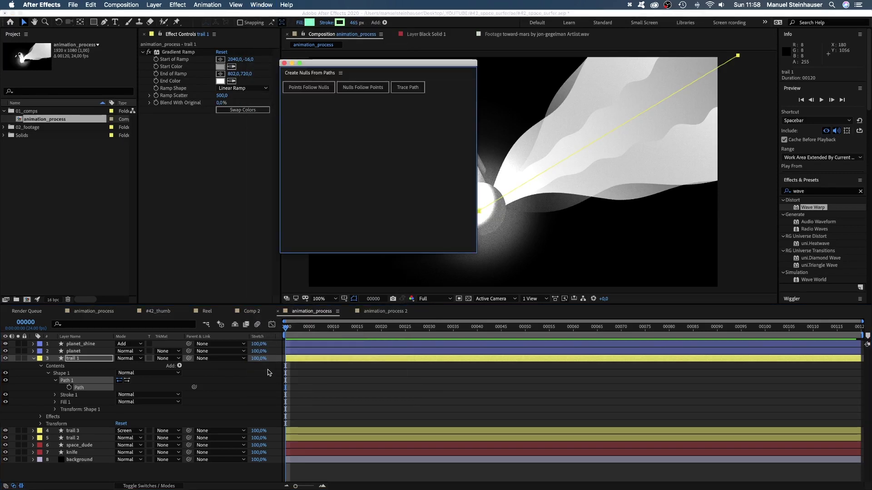
left_click(357, 89)
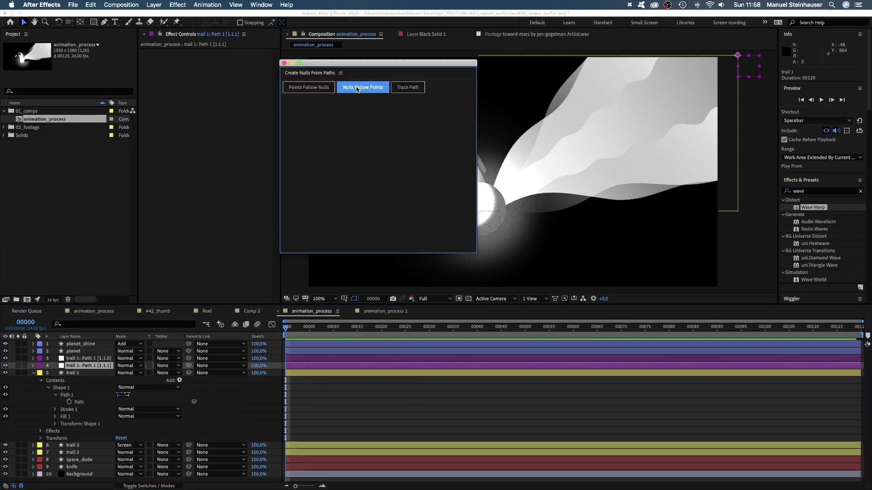
left_click(284, 63)
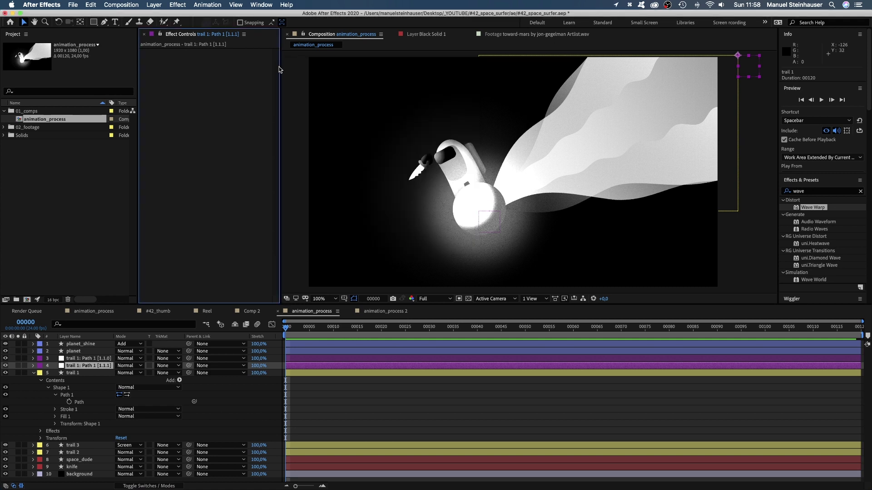
left_click(79, 358)
left_click(80, 366)
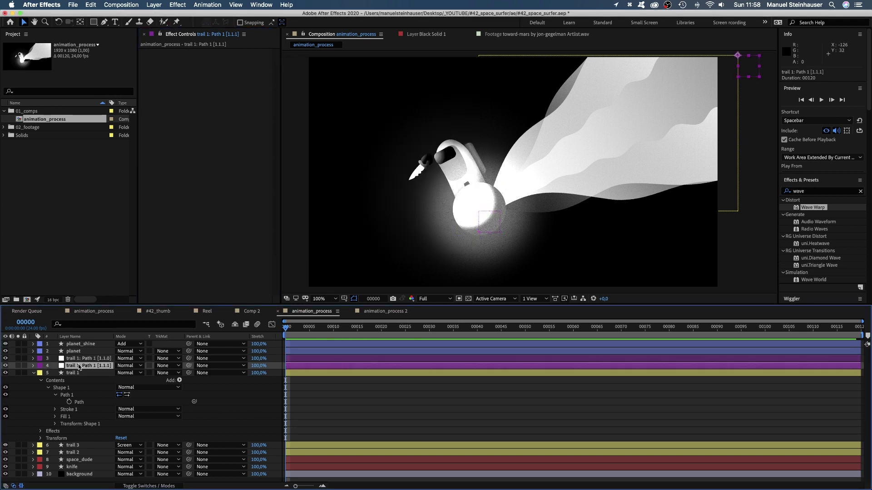
key("BackSpace")
- Parent the planet to the trail 1: Path 1 null, undoing a test path-point move
left_click(80, 358)
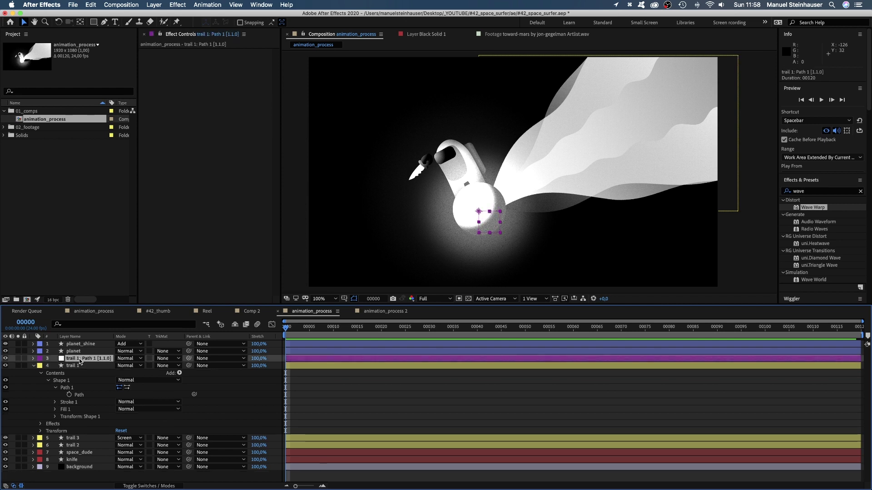
left_click(74, 352)
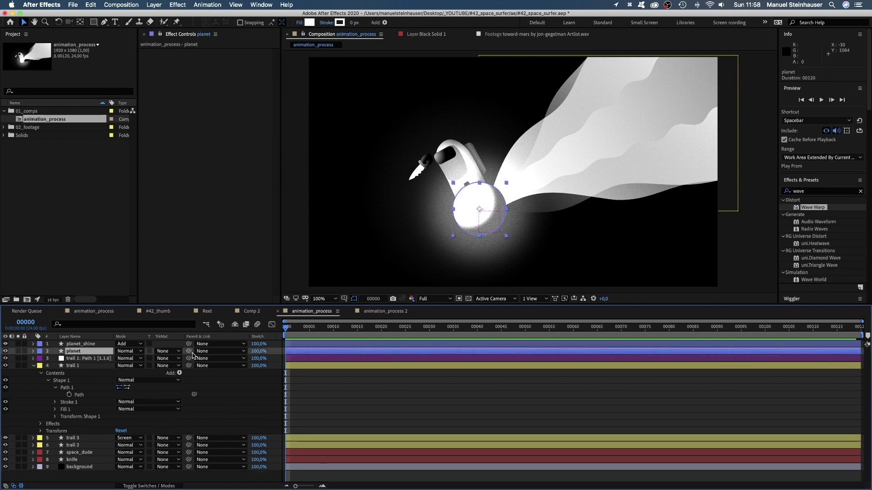
left_click_drag(189, 351, 102, 360)
left_click(66, 387)
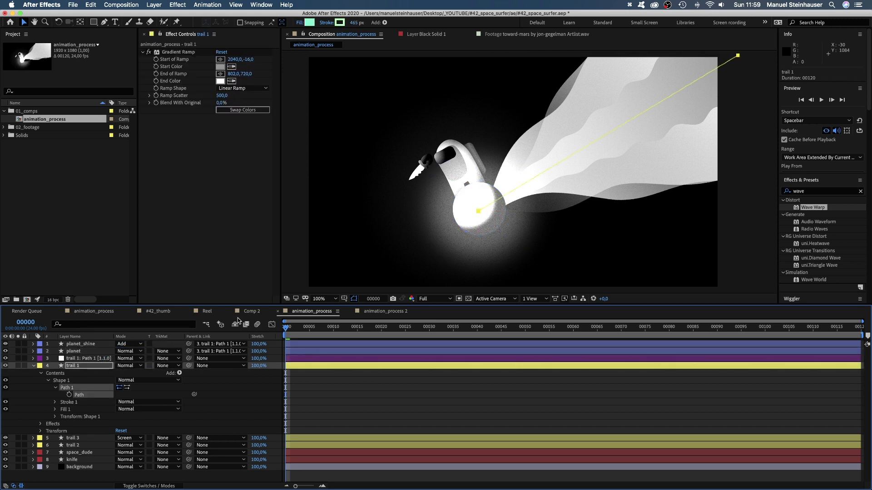
mouse_move(477, 212)
left_mouse_down()
mouse_move(474, 200)
mouse_move(481, 216)
left_mouse_up()
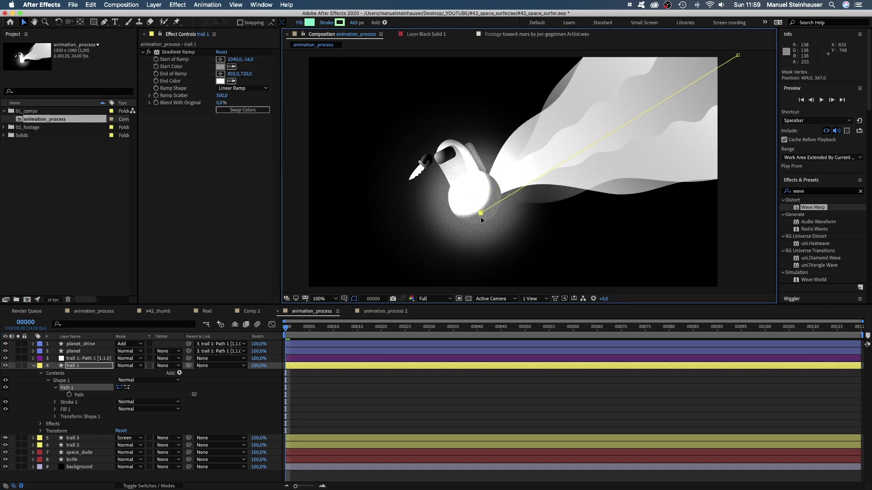
key("super+z")
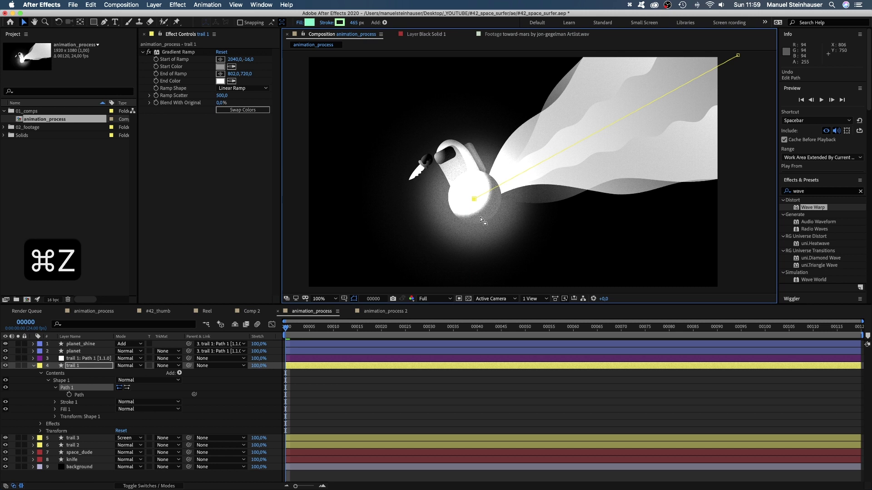
- Parent the knife layer to space_dude
left_click(84, 454)
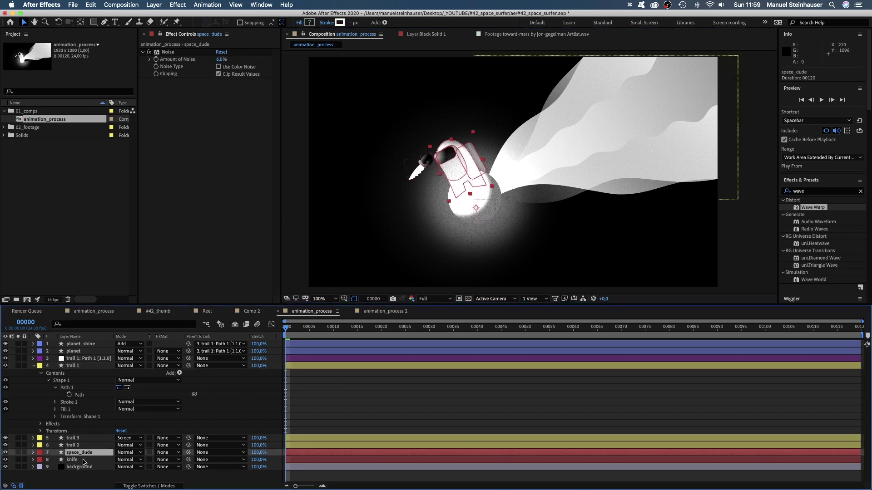
left_click(84, 461)
left_click_drag(166, 463, 89, 455)
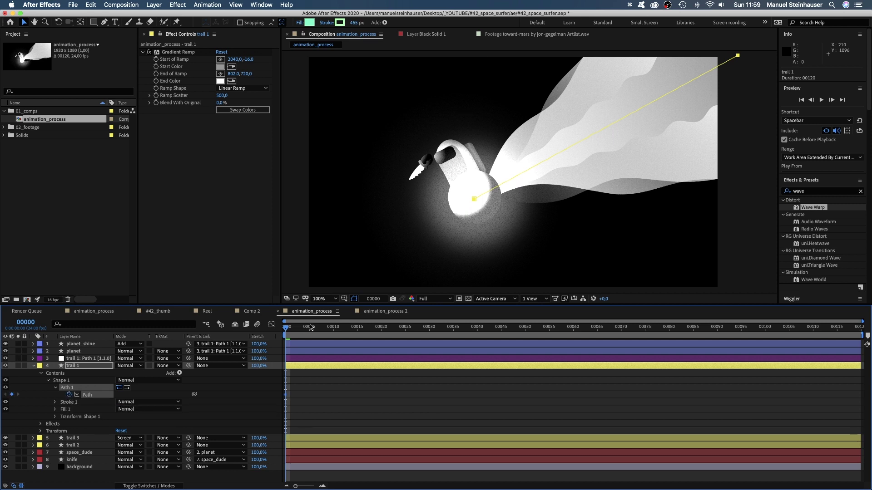
- Keyframe trail 1's path at frames 25 and 55, curving and raising its end point
left_click_drag(353, 328, 406, 328)
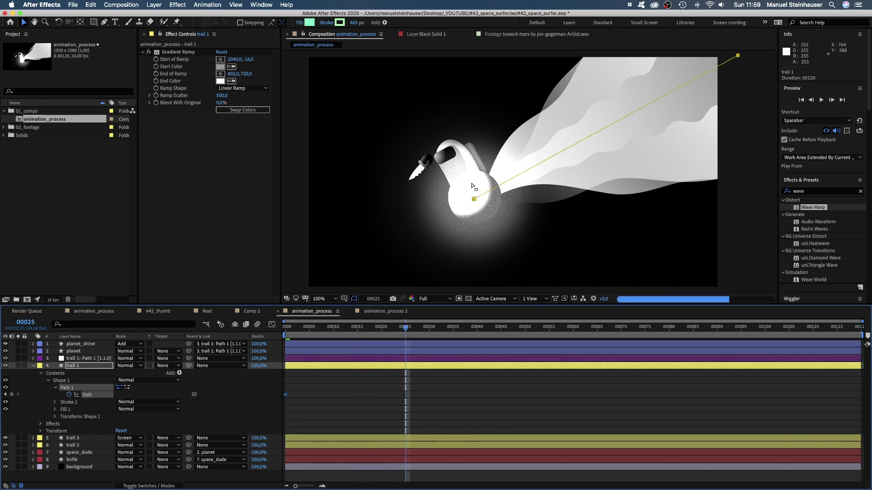
left_click_drag(461, 183, 472, 229)
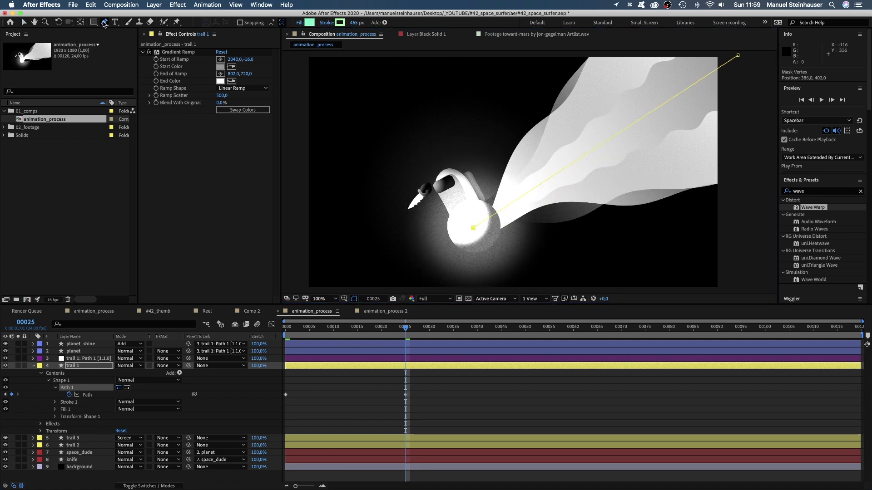
left_click_drag(104, 22, 129, 54)
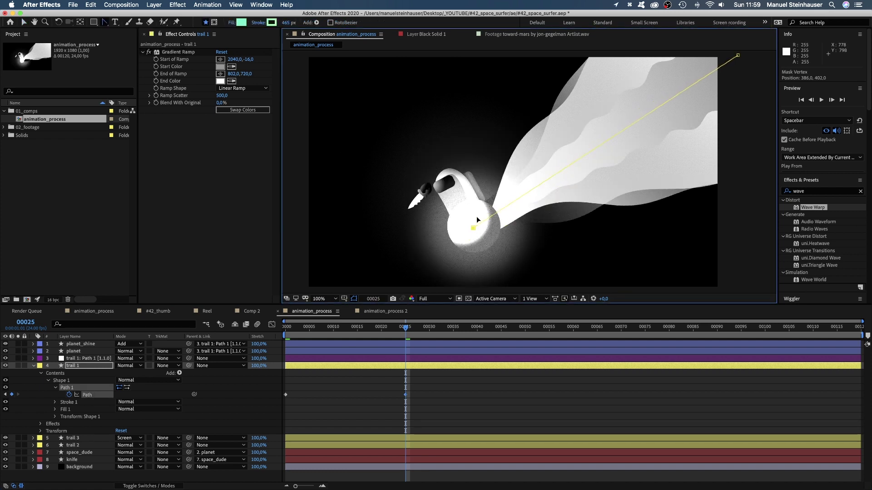
left_click_drag(474, 228, 492, 194)
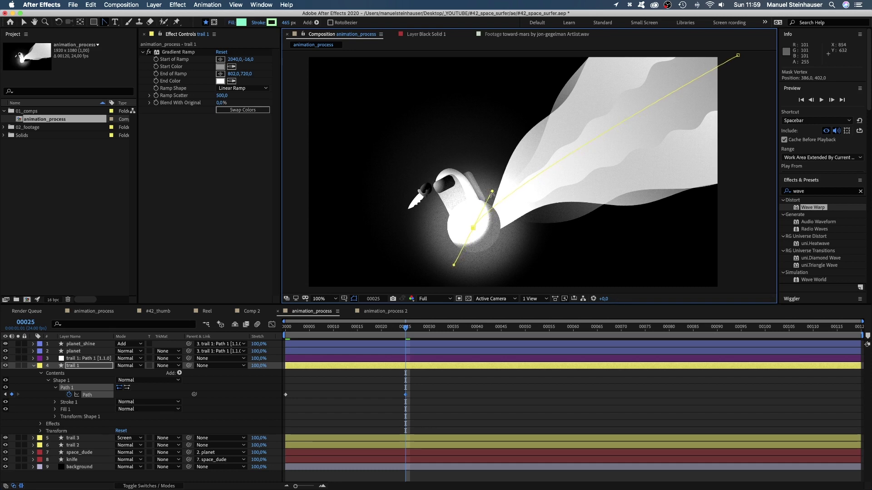
left_click_drag(448, 327, 549, 327)
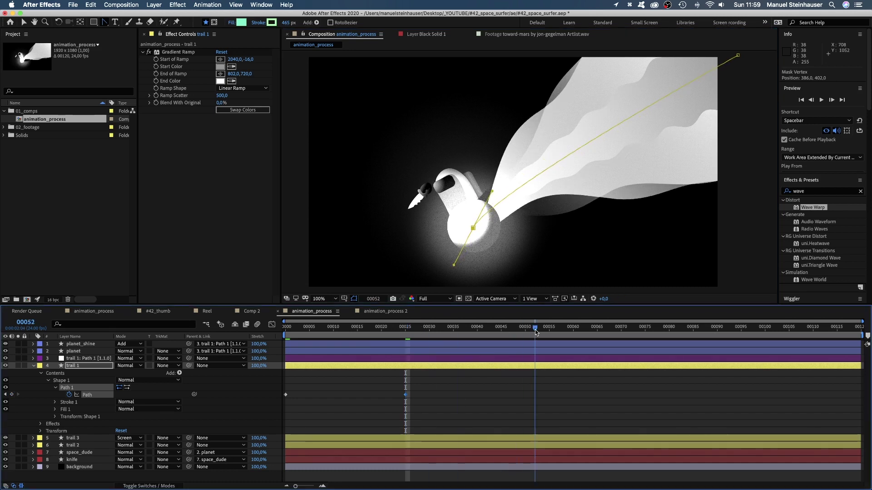
key("v")
left_click_drag(493, 195, 496, 159)
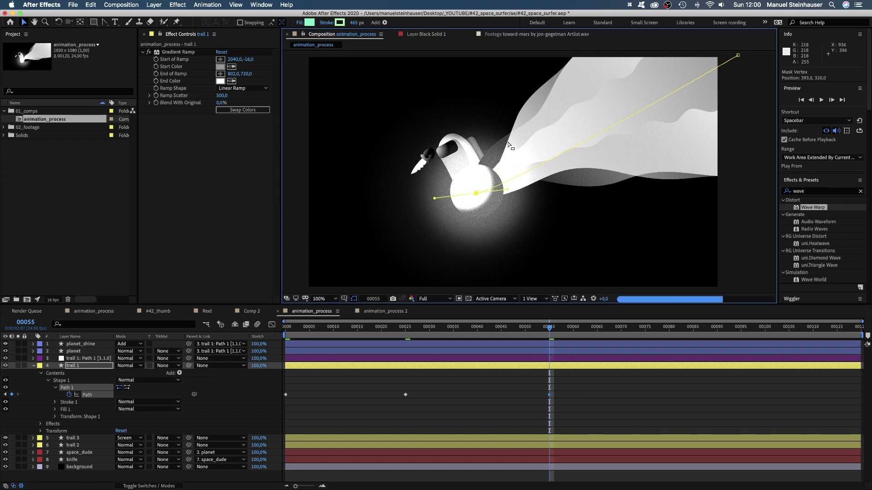
- Reshape the path at frame 85 and copy the first keyframe to frame 119
key("shift+Page_Down")
key("shift+Page_Down")
key("shift+Page_Down")
left_click_drag(457, 231, 437, 210)
key("space")
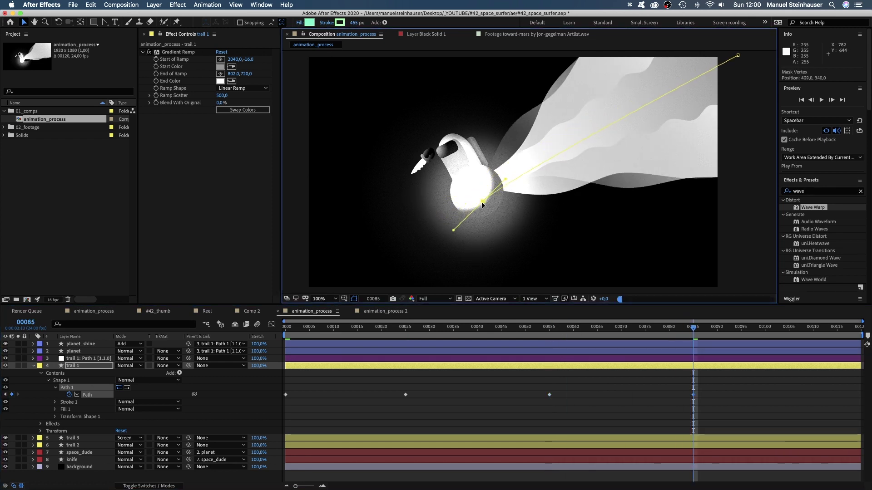
left_click_drag(307, 384, 282, 405)
key("super+c")
key("super+v")
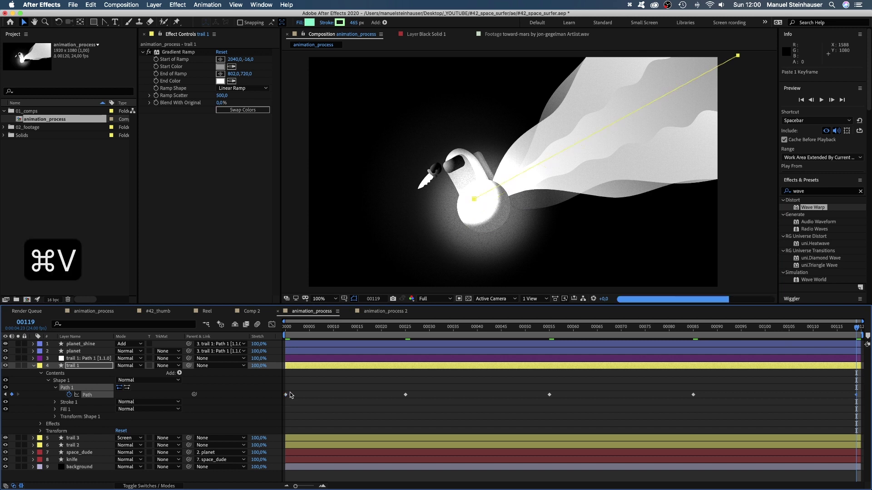
- Nudge space_dude up-left, apply Easy Ease to all trail 1 path keyframes, and preview
left_click(73, 452)
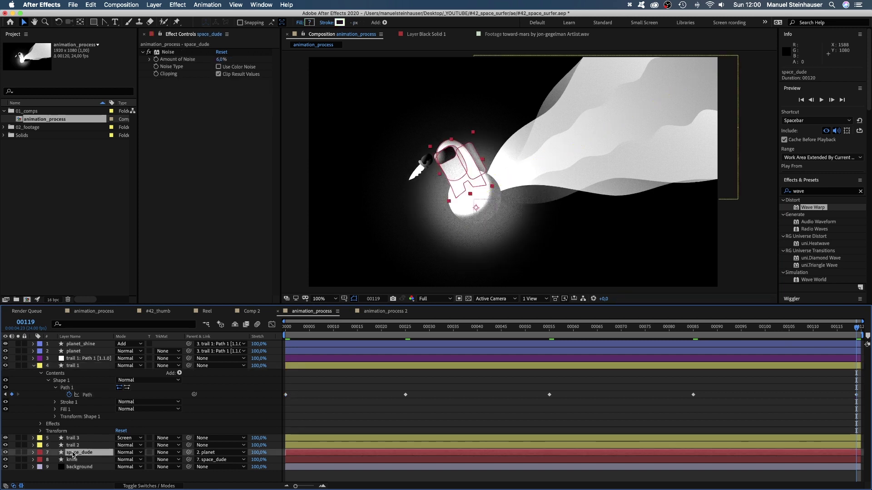
left_click_drag(476, 209, 472, 199)
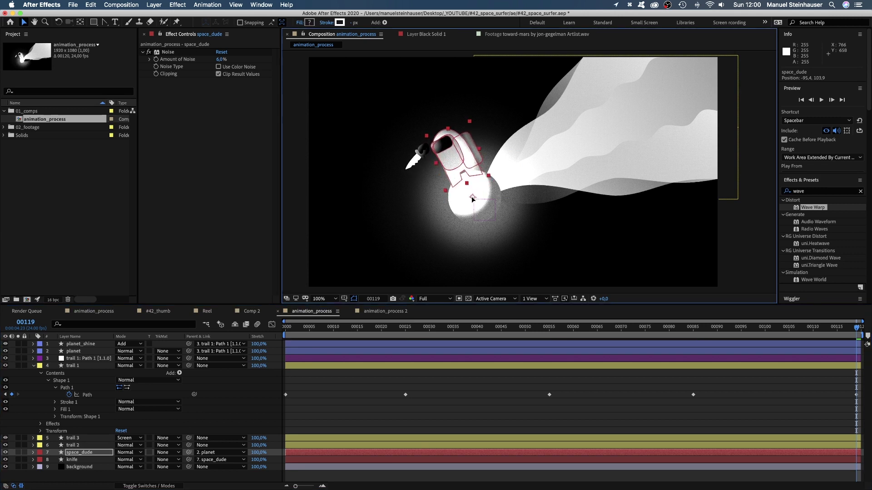
left_click_drag(284, 384, 857, 414)
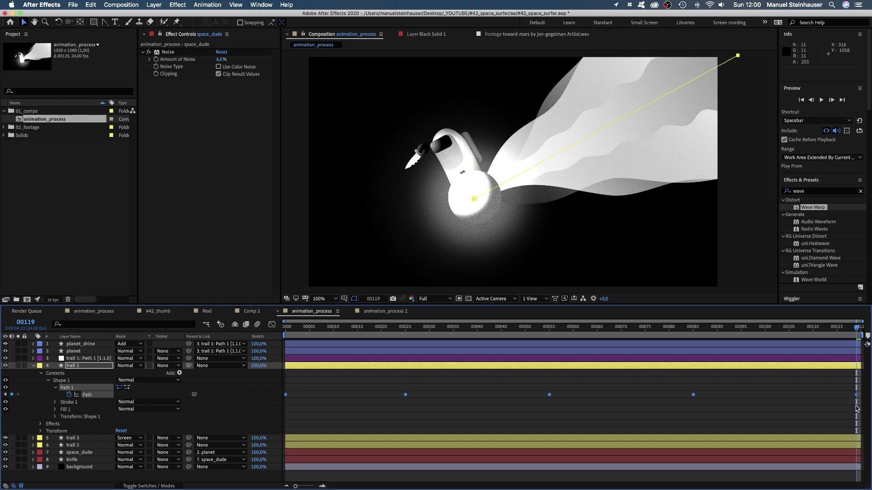
right_click(286, 397)
mouse_move(340, 482)
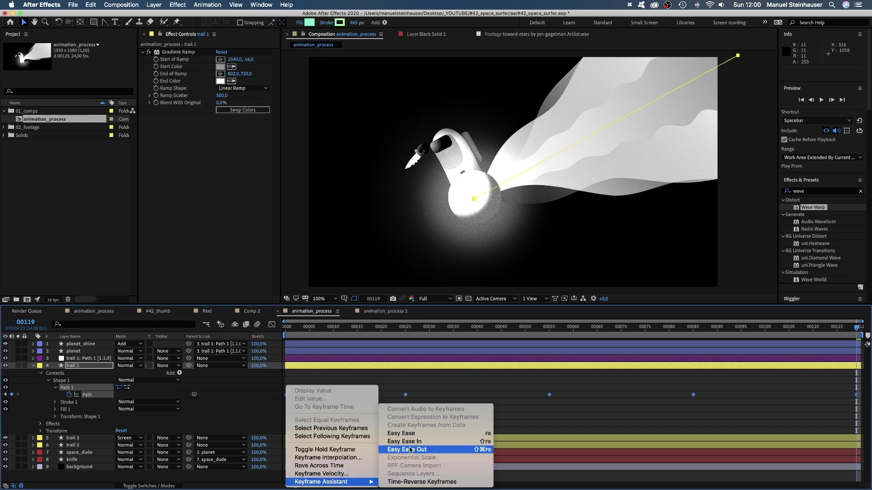
left_click(408, 433)
key("space")
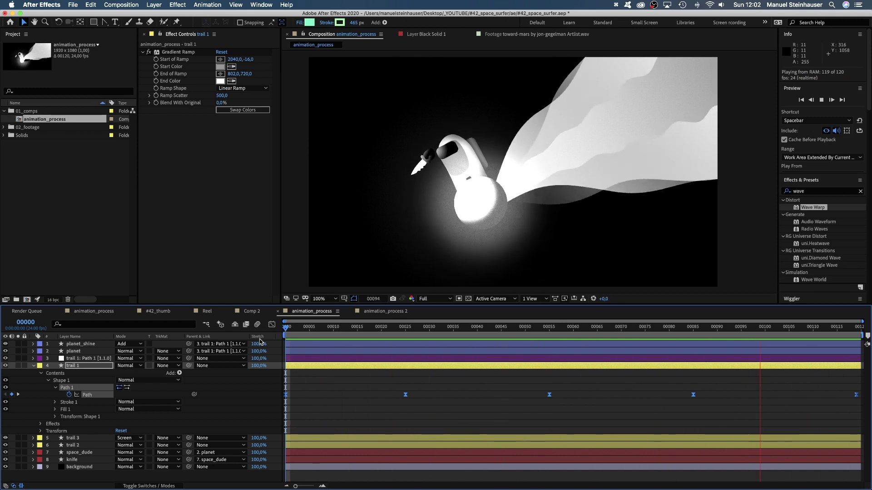
key("0")
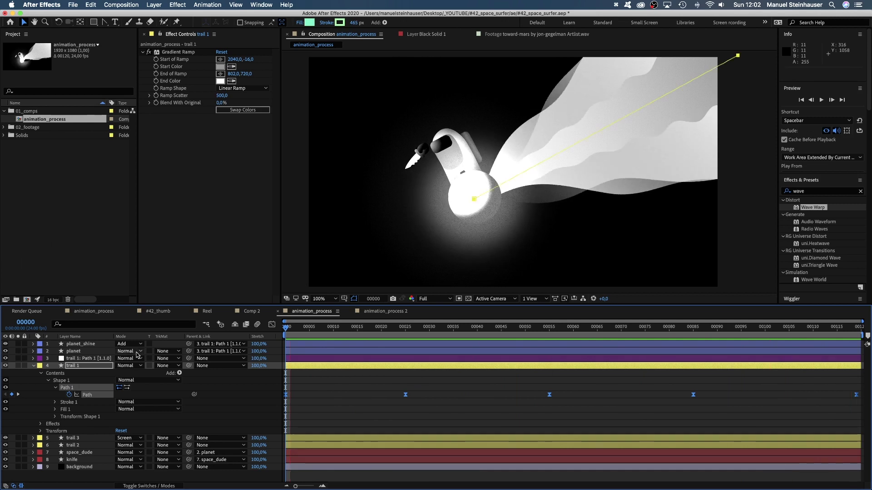
- Duplicate planet_shine into a new layer named 'object'
left_click(33, 366)
left_click(78, 345)
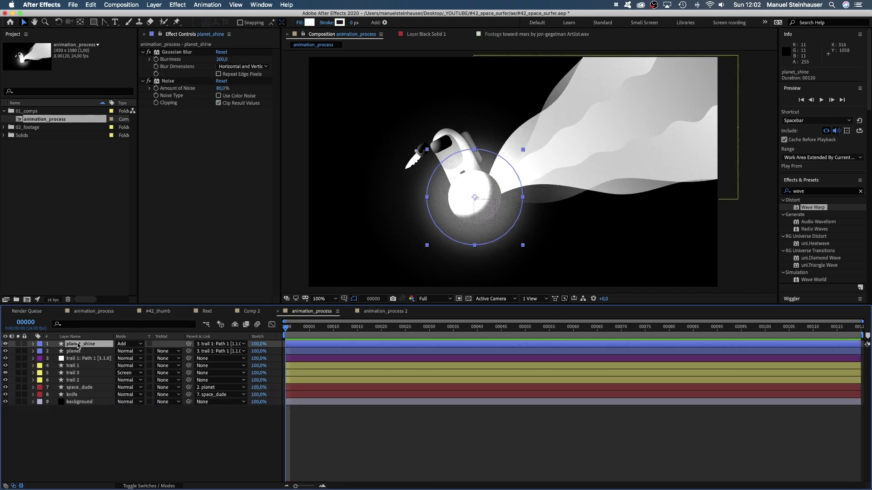
key("super+d")
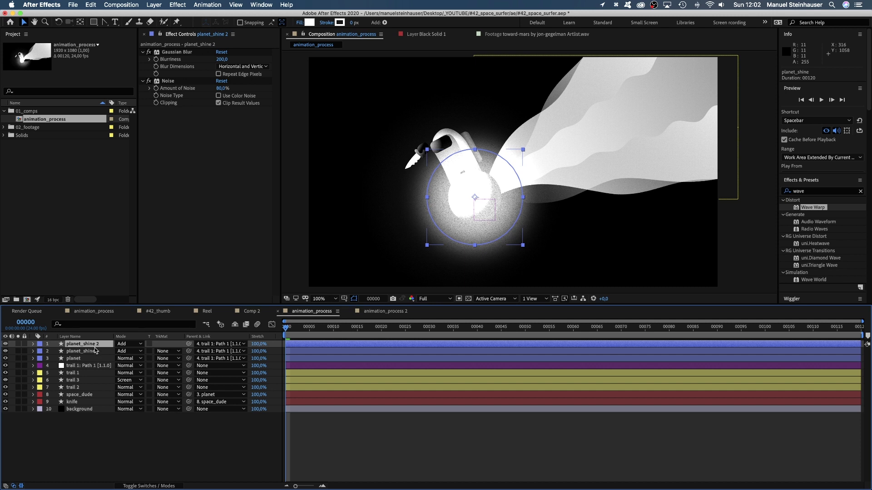
key("Return")
type("object")
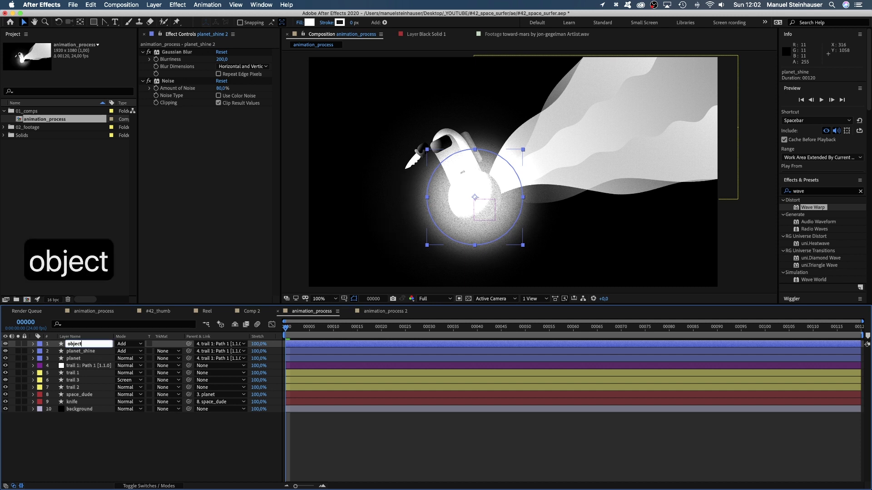
key("Return")
left_click(39, 344)
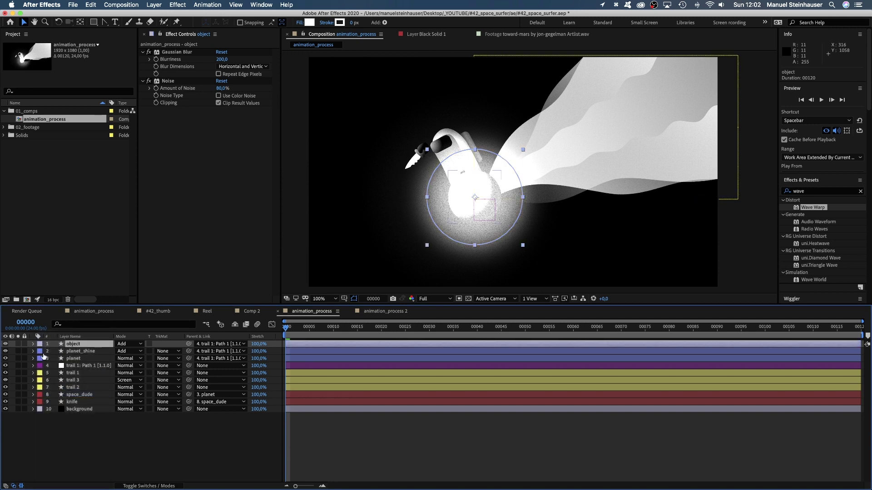
- Animate object's position from lower-left at frame 0 to upper-right at frame 10, viewing at 50%
left_click(33, 344)
left_click(41, 366)
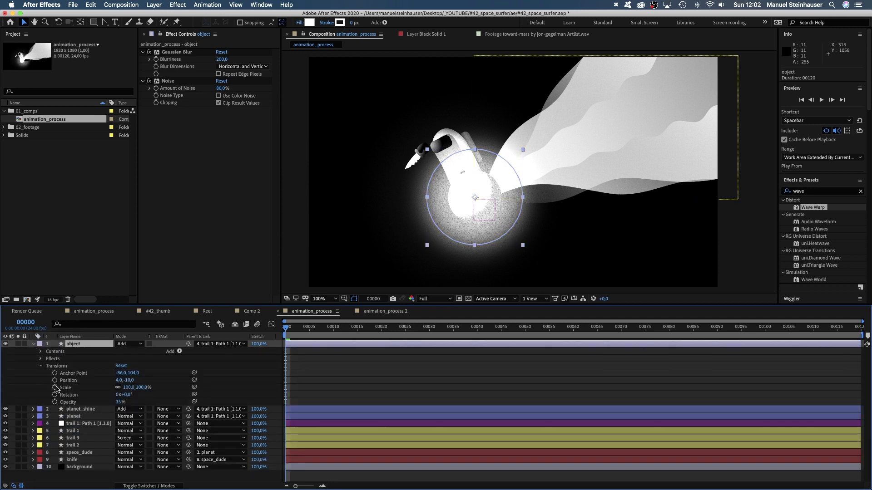
left_click_drag(482, 205, 281, 300)
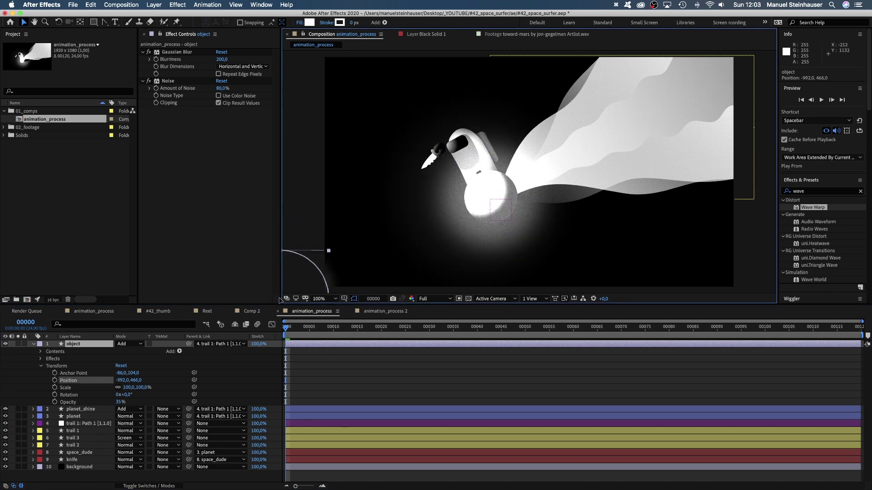
left_click(321, 295)
left_click(333, 374)
left_click_drag(388, 260, 353, 268)
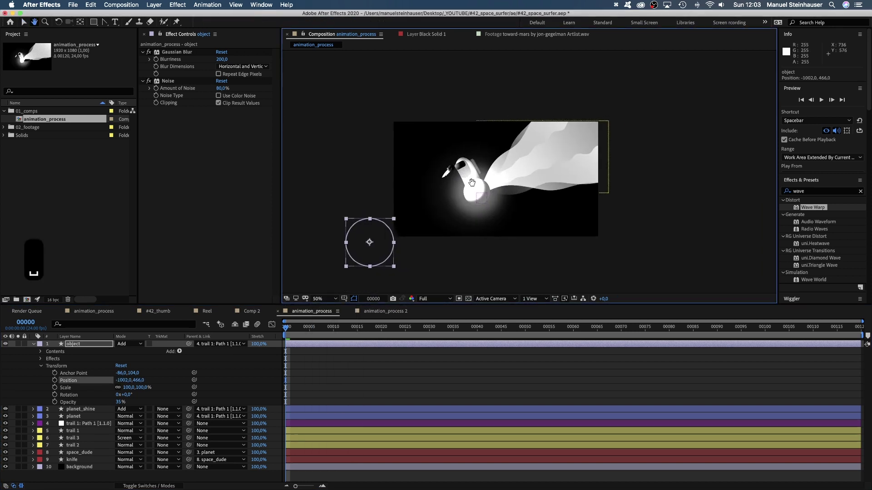
left_click(54, 380)
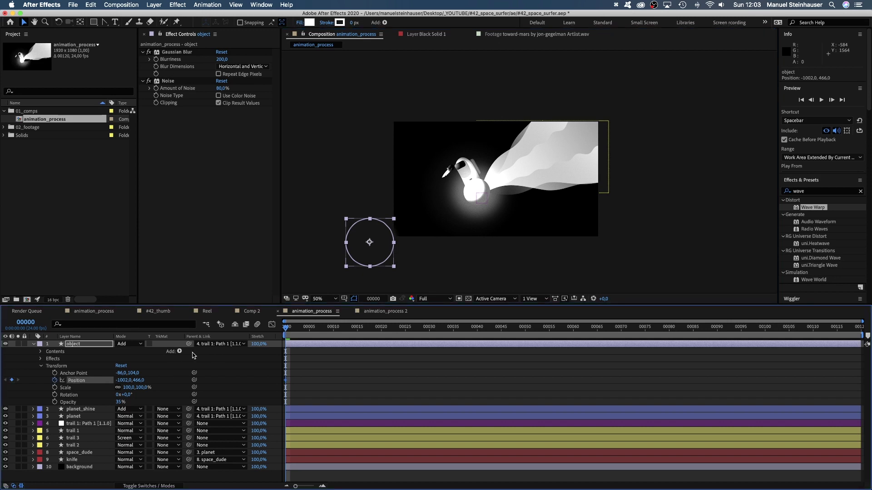
left_click_drag(295, 328, 332, 337)
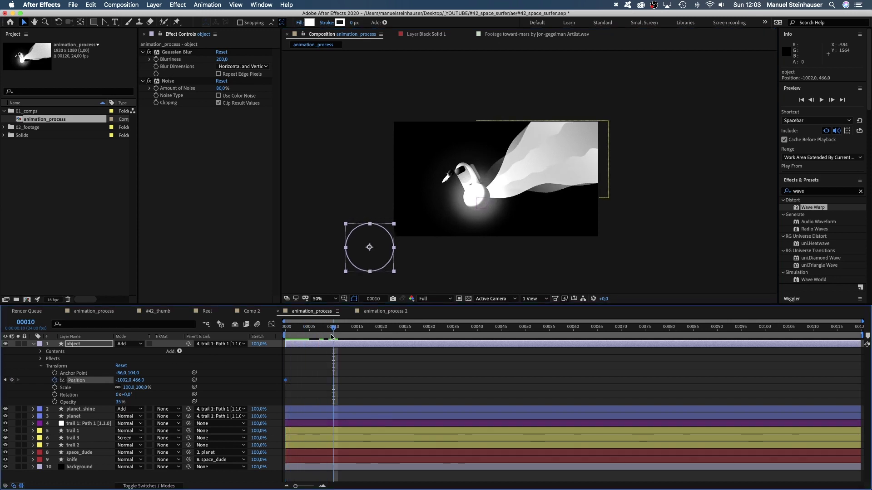
left_click_drag(373, 247, 645, 108)
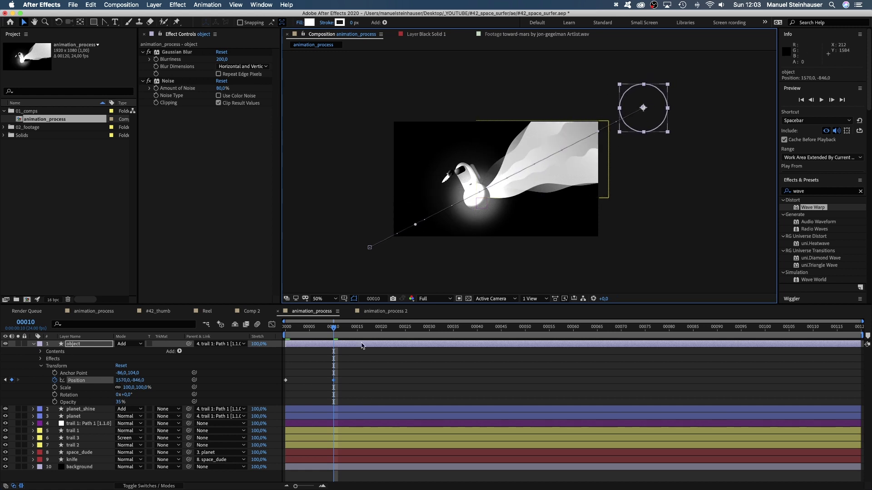
- Shorten the object layer's duration and scale it to about 146% at frame 5
left_click_drag(860, 343, 390, 361)
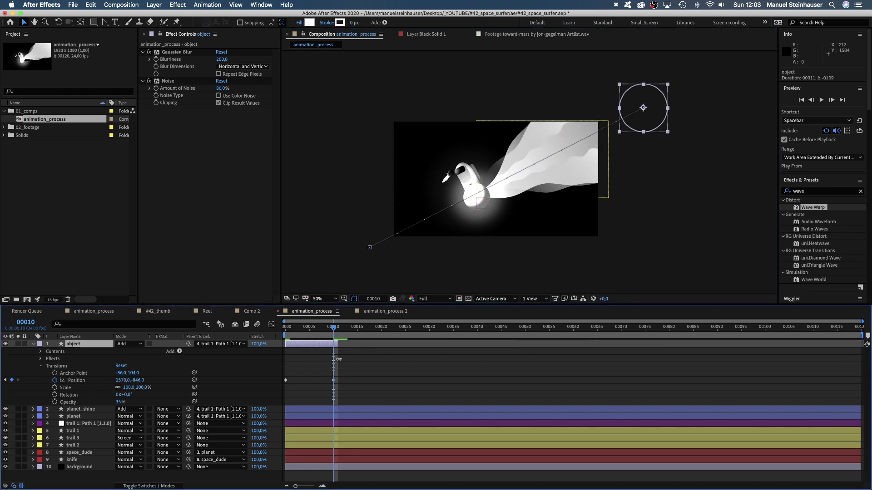
left_click(309, 327)
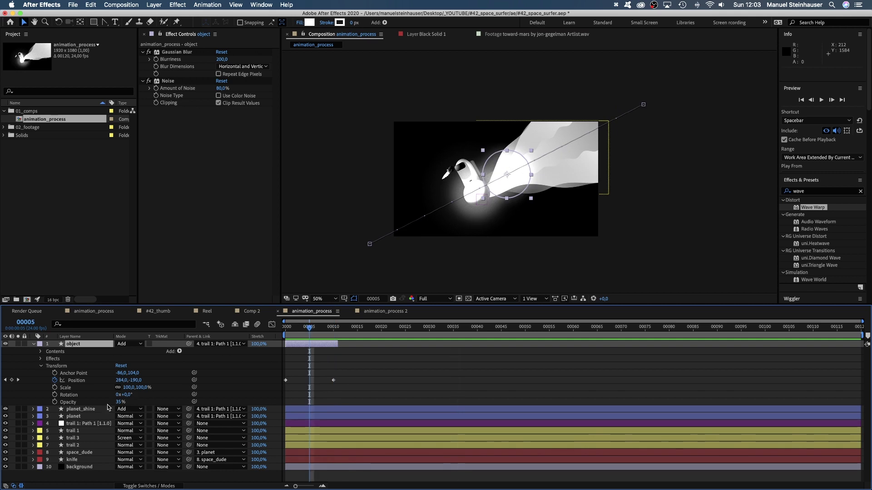
left_click_drag(130, 387, 139, 384)
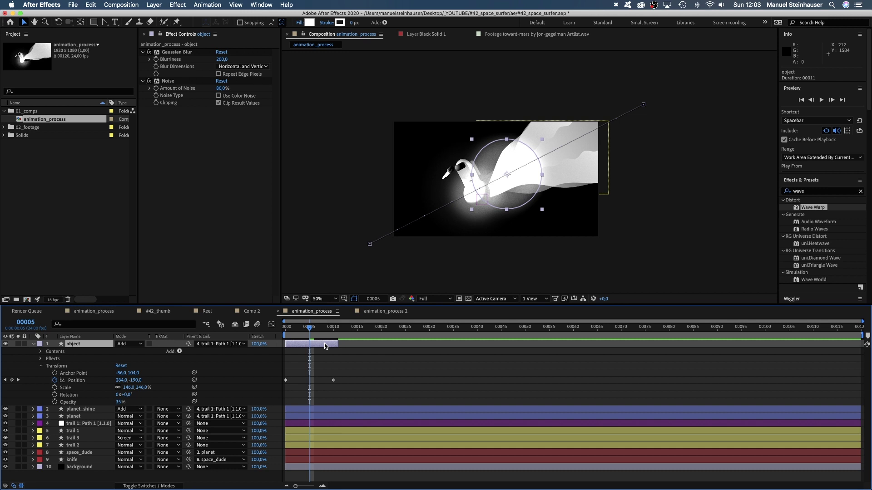
- Duplicate the object layer into copies starting at frames 17 and 41, moving object 3 lower
key("super+d")
left_click_drag(328, 345, 375, 339)
key("p")
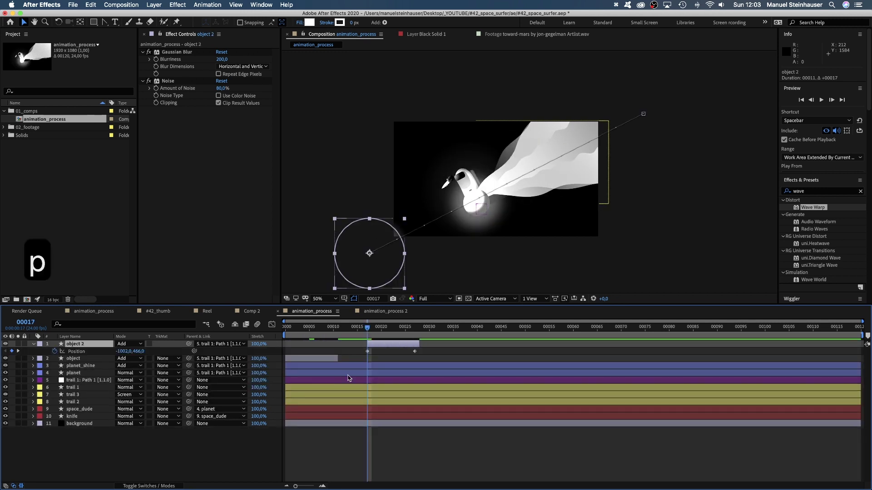
left_click(482, 327)
key("super+d")
key("bracketleft")
left_click_drag(311, 191, 435, 281)
key("s")
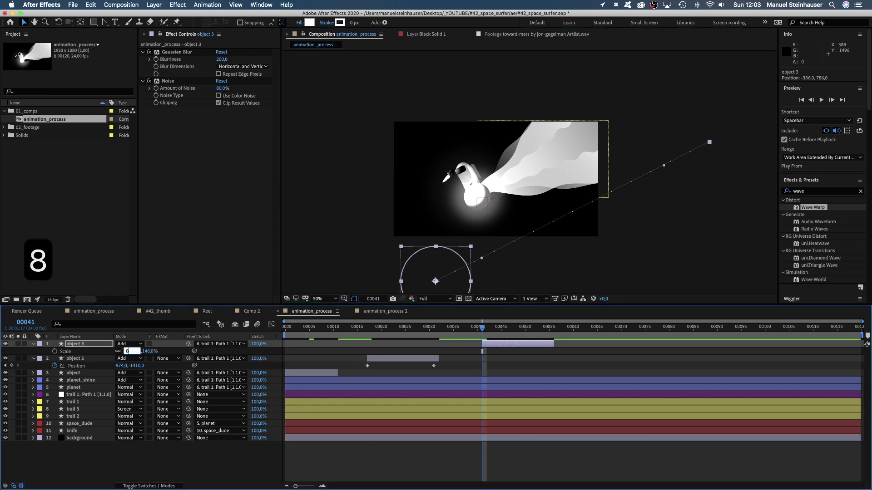
key("space")
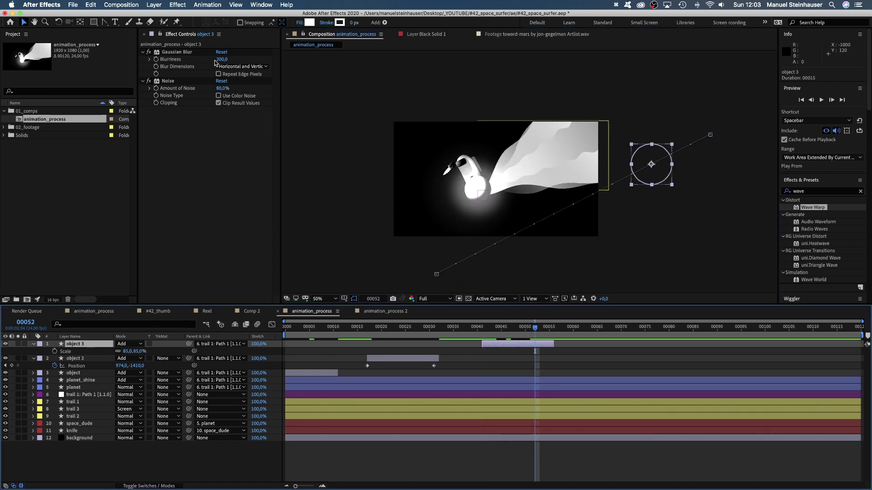
- Set Gaussian Blur Blurriness to 400 on object 3, object 2 and the original object
left_click(221, 59)
type("400")
key("Return")
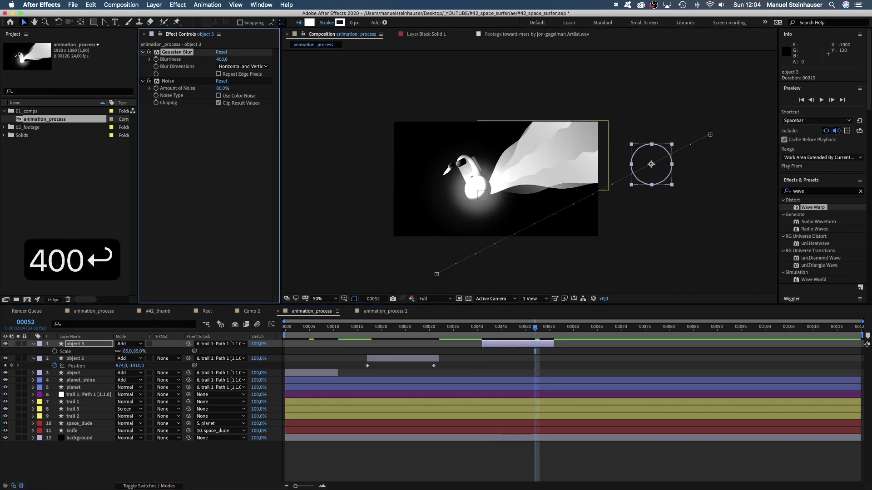
left_click(511, 328)
left_click(388, 359)
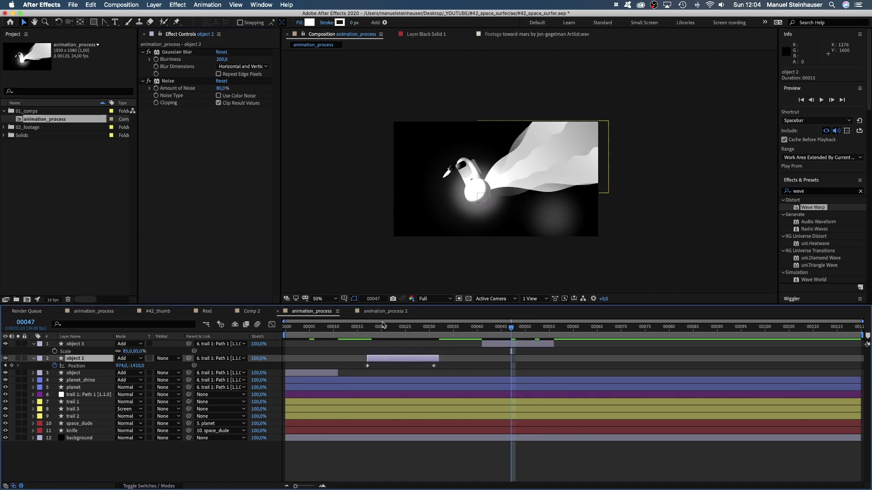
left_click(221, 59)
type("400")
key("Return")
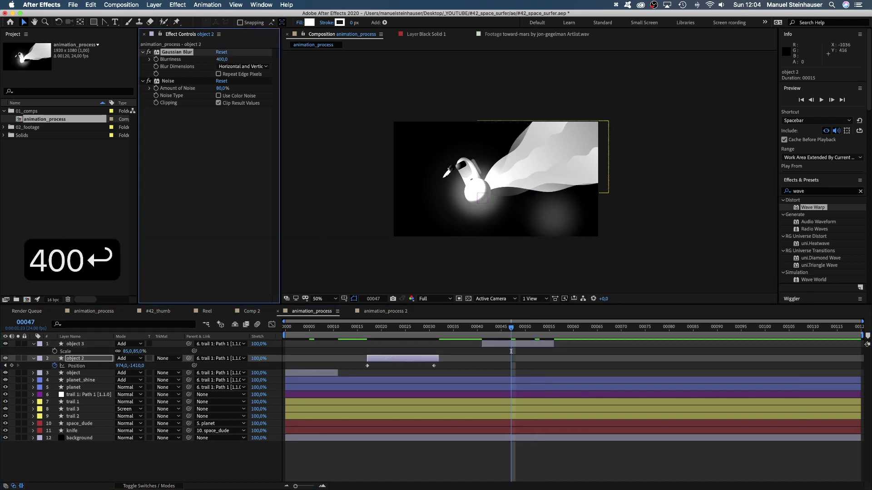
left_click(315, 328)
left_click(317, 373)
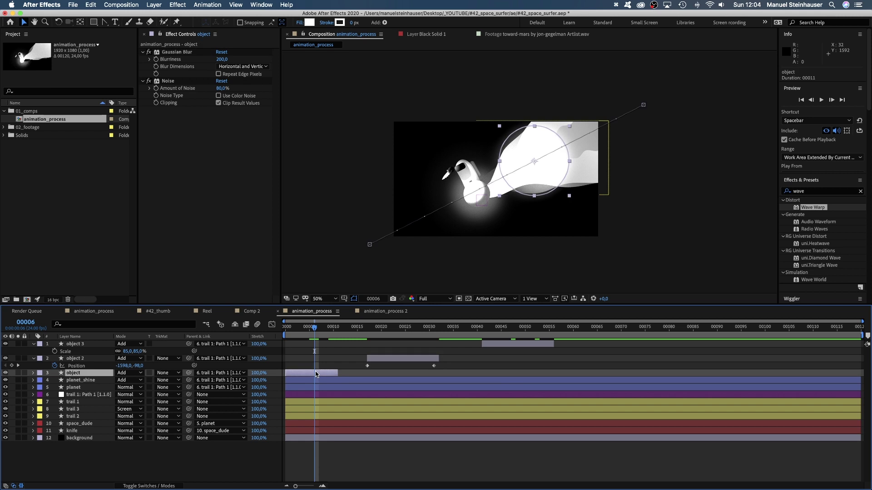
left_click(223, 60)
type("400")
key("Return")
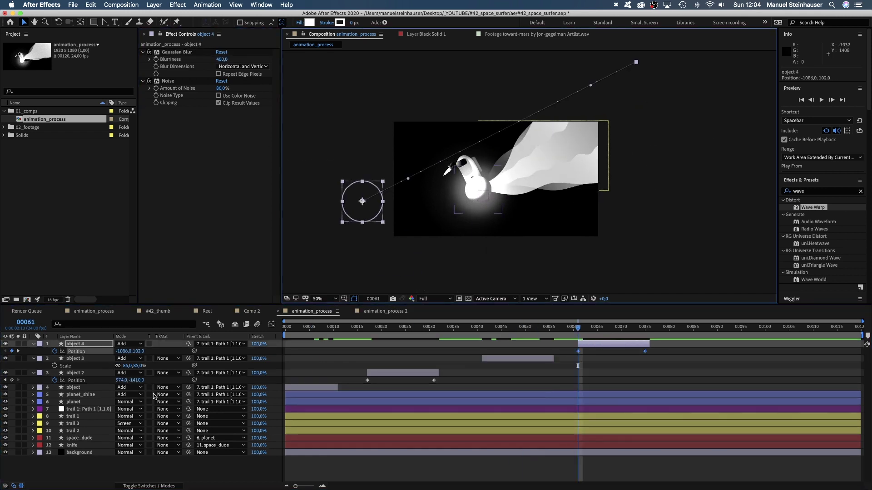
- Preview the staggered fly-bys, then collapse layers 2–6 and deselect all layers
left_click(608, 327)
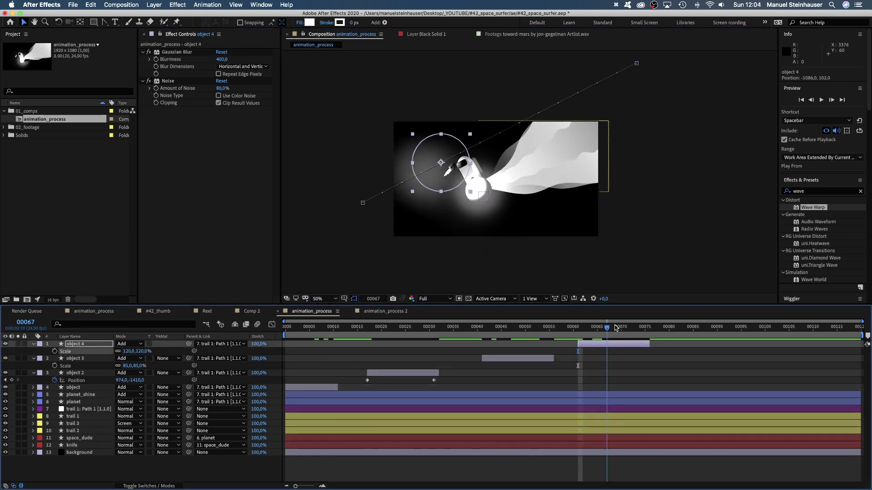
left_click_drag(617, 328, 622, 328)
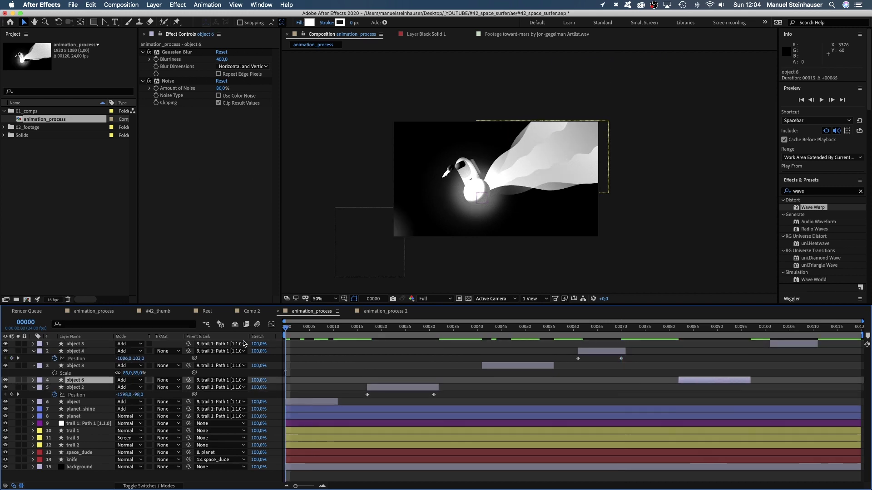
left_click(297, 401)
key("p")
key("0")
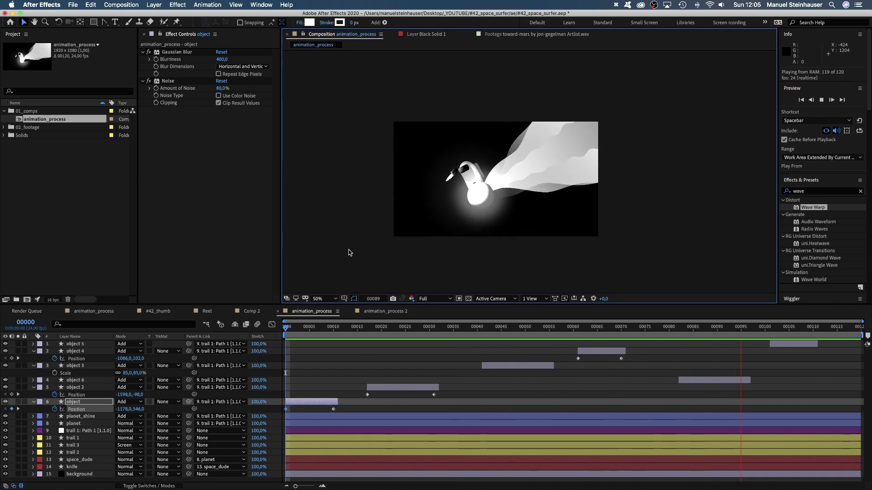
key("0")
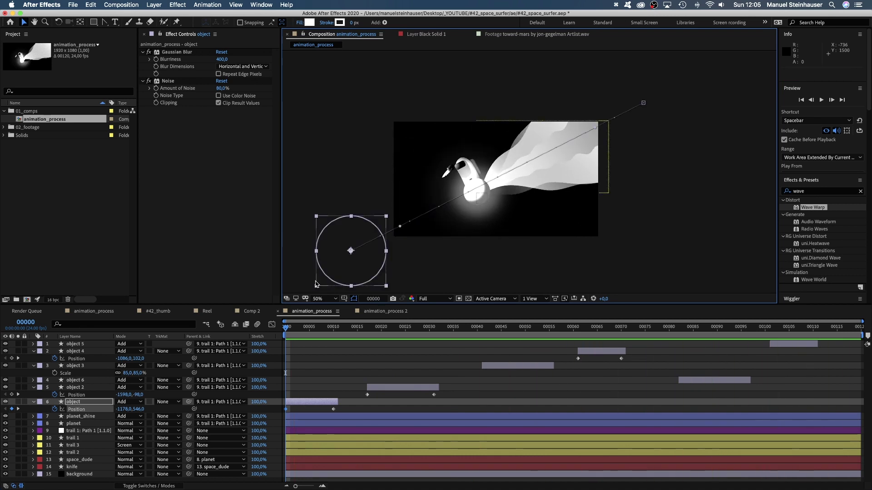
left_click(34, 402)
left_click(33, 387)
left_click(33, 365)
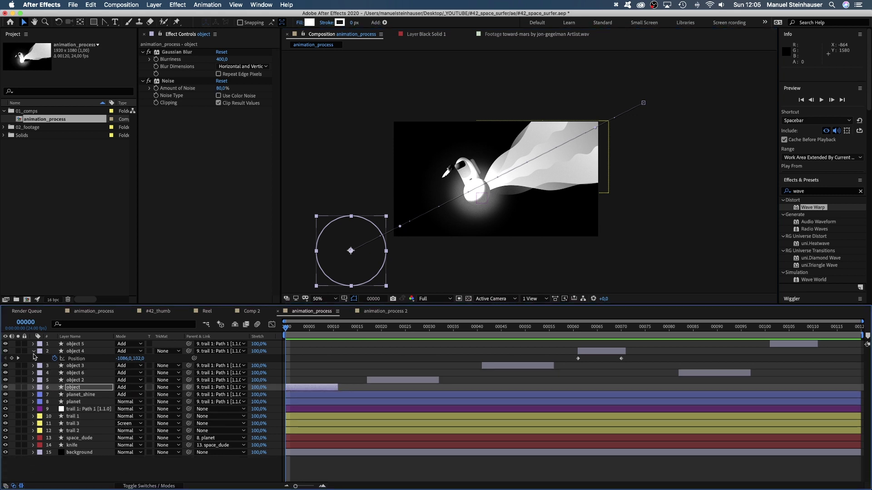
left_click(34, 351)
left_click(83, 464)
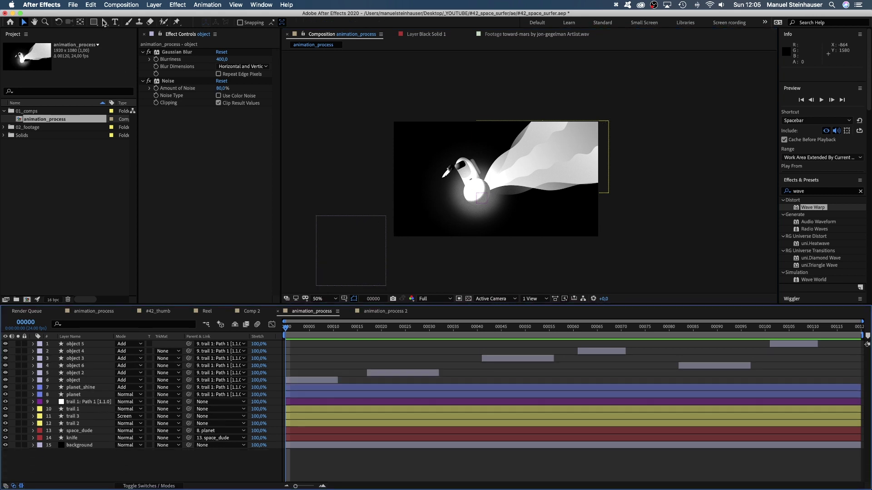
- Draw a diagonal two-point line with the Pen tool, its endpoint pulled toward the lower left
left_click_drag(104, 23, 178, 60)
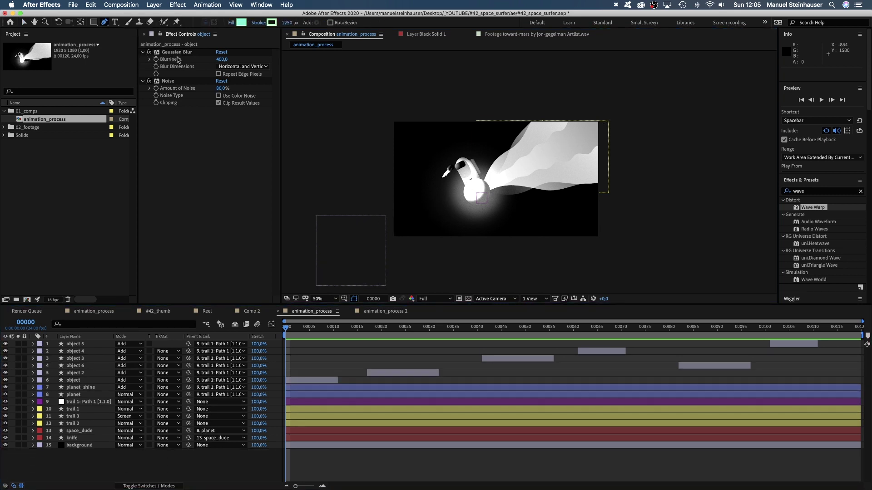
left_click(378, 204)
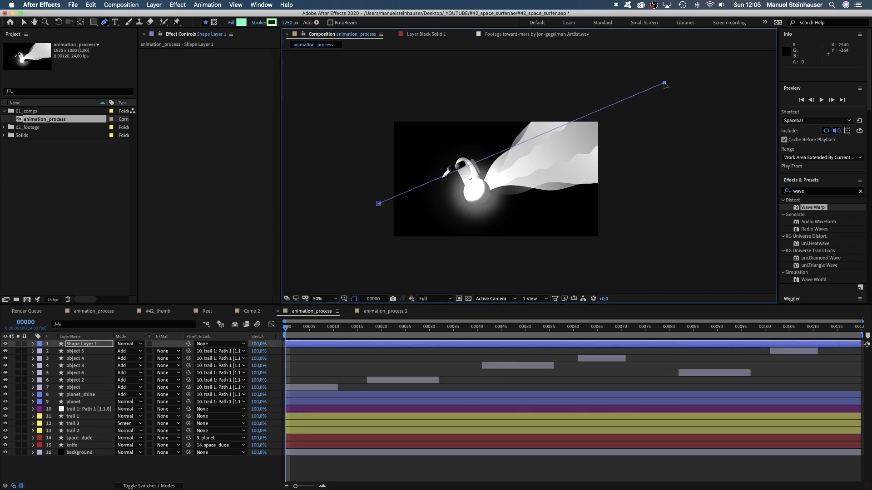
key("v")
left_click_drag(375, 207, 357, 242)
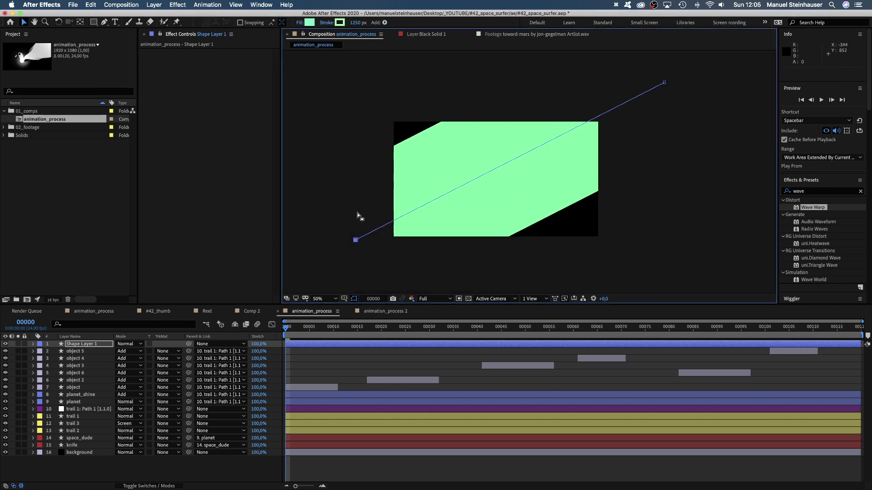
- Give the line no fill and a 10 px white stroke
left_click(300, 23)
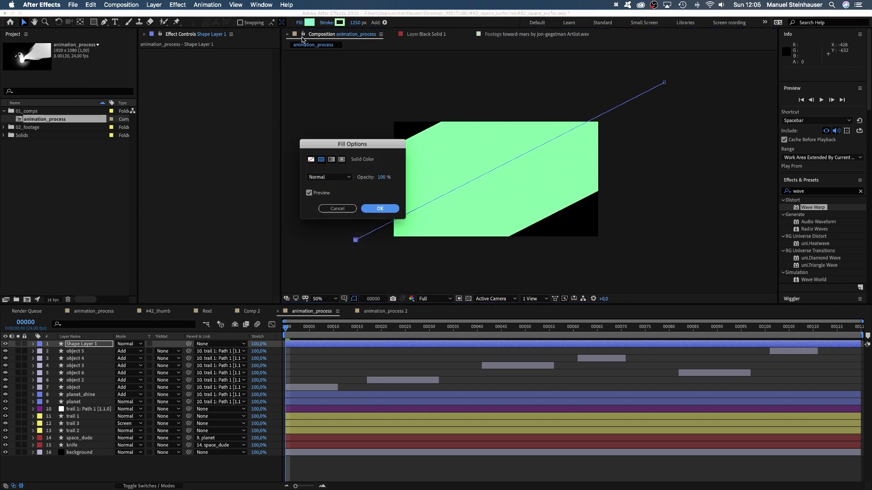
left_click(311, 160)
left_click(380, 208)
left_click(355, 22)
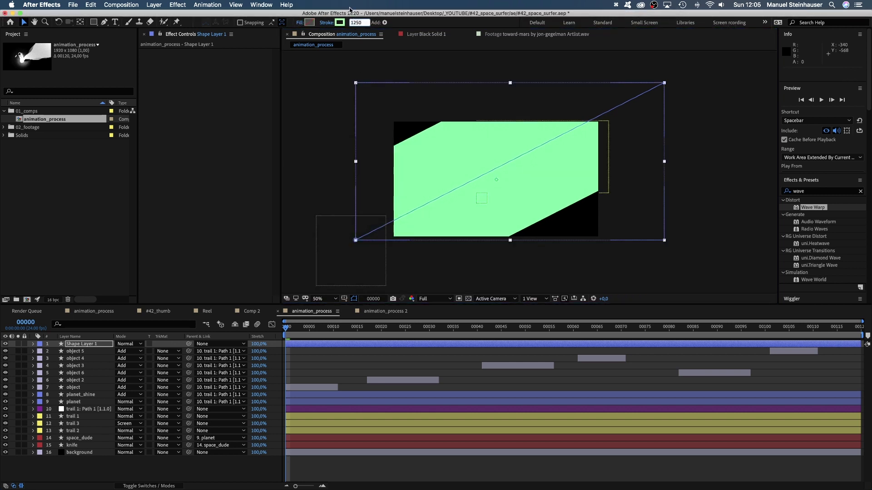
type("10")
key("Return")
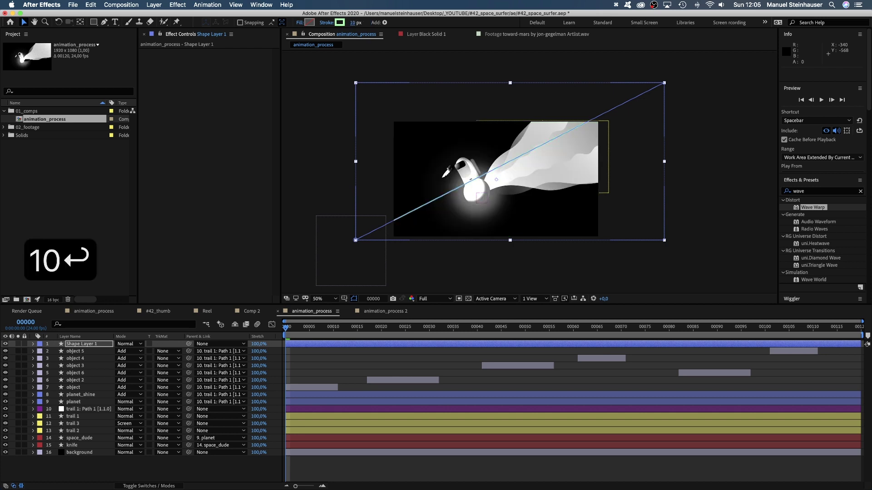
left_click(339, 23)
left_click_drag(236, 314, 241, 292)
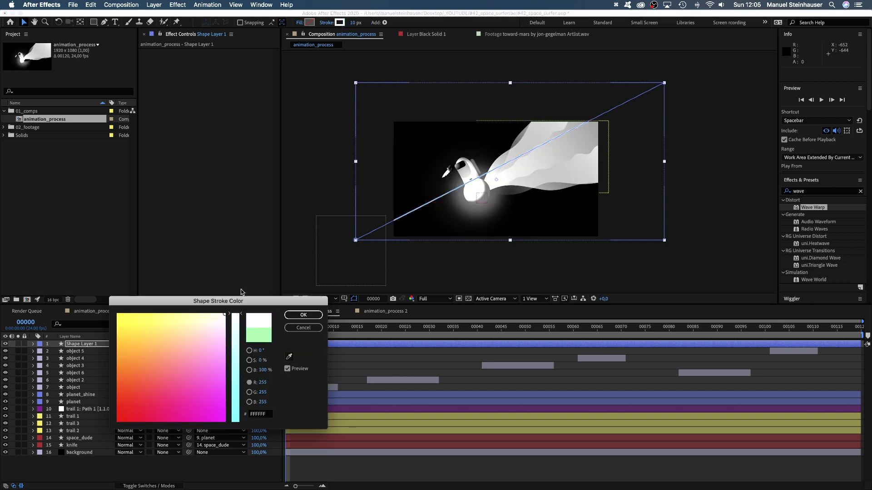
left_click(302, 315)
- Rename the shape layer 'speedline' and give it a sea-foam green label
key("Return")
type("spe")
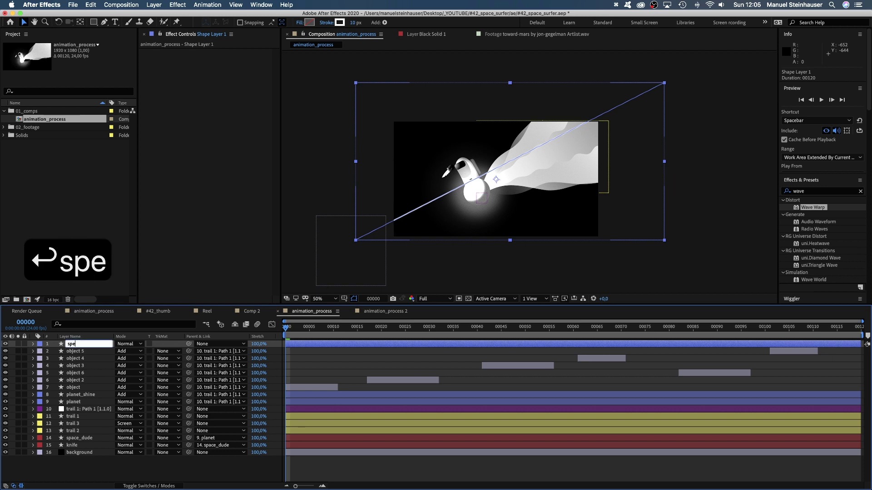
type("edline")
key("Return")
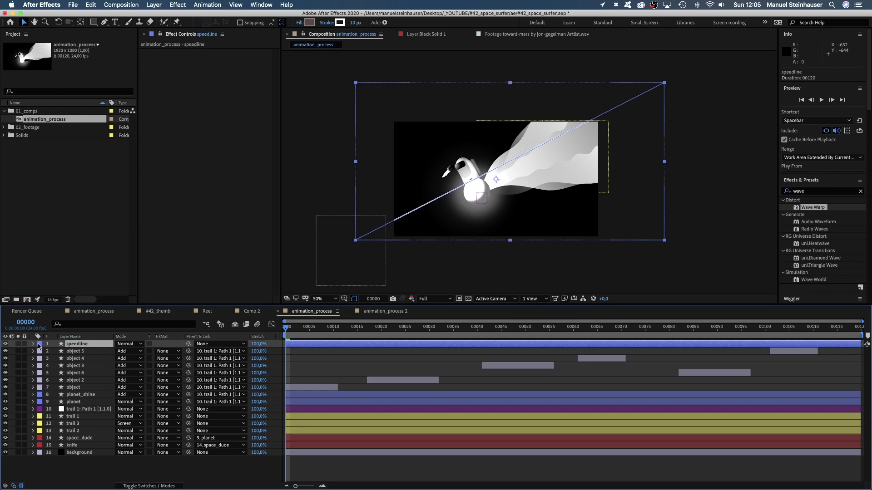
left_click(40, 344)
left_click(51, 405)
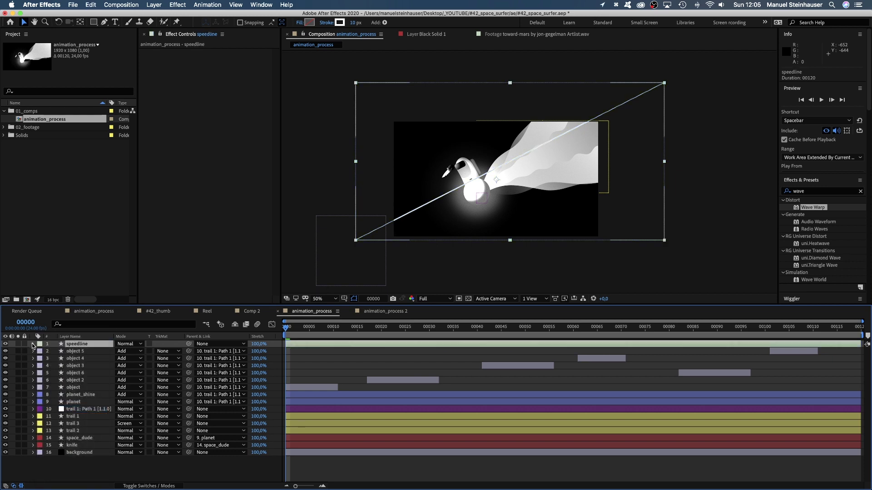
- Add Trim Paths to the speedline's Shape 1 and reveal its Start, End and Offset
left_click(32, 344)
left_click(41, 352)
left_click(48, 359)
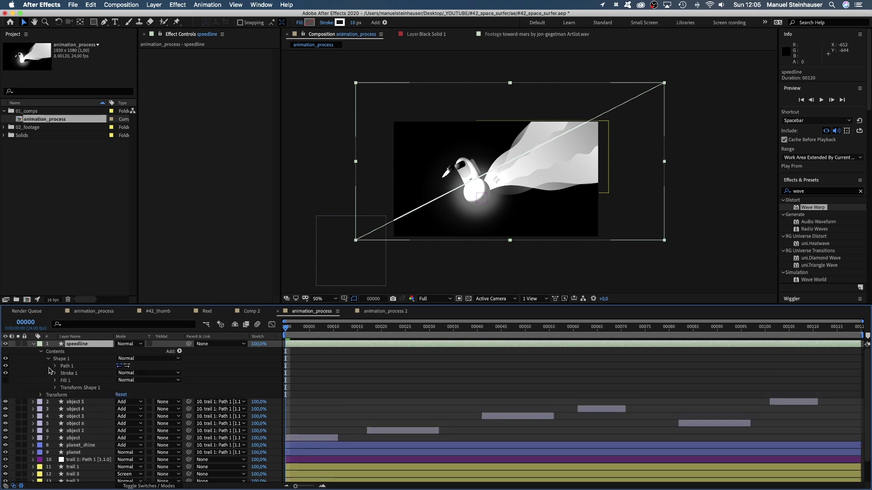
left_click(180, 352)
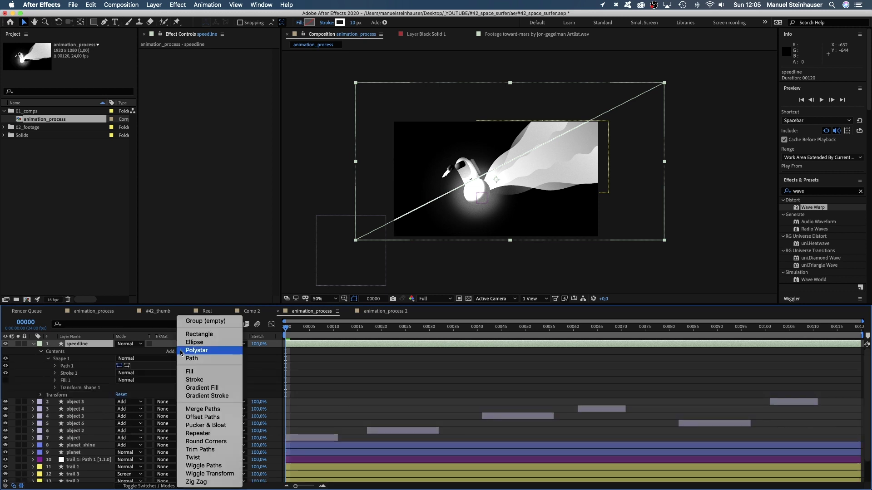
left_click(200, 449)
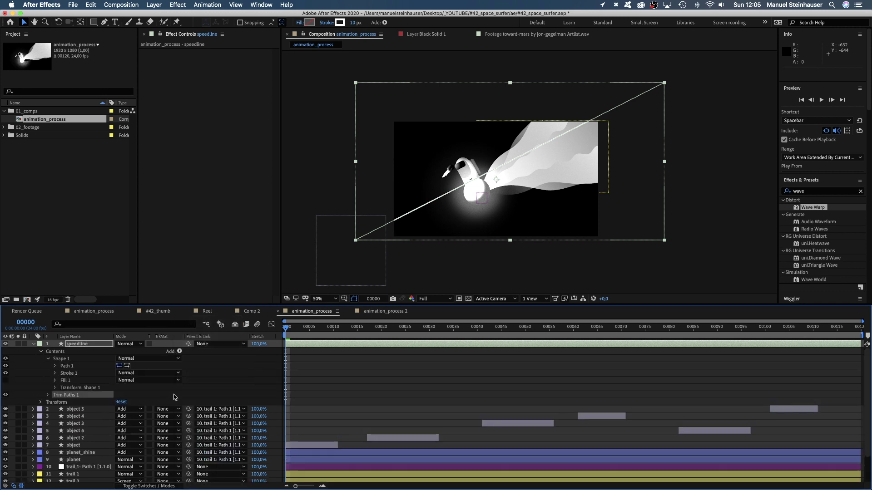
left_click(47, 395)
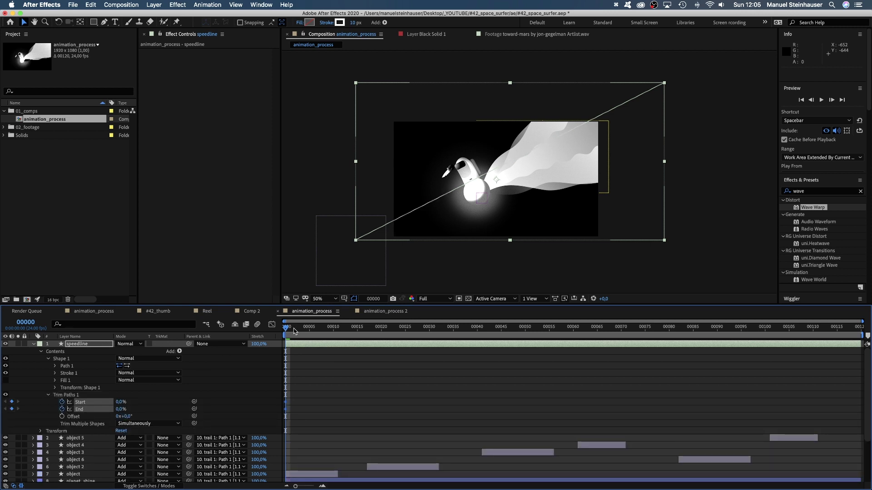
- Keyframe Trim Paths End to 100% at frame 6, then move ahead to frame 12
left_click_drag(295, 331, 314, 329)
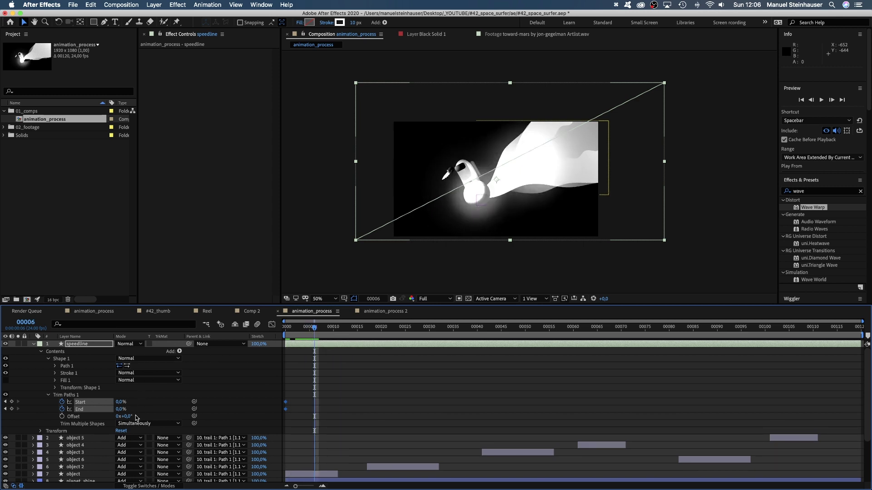
type("100")
key("Return")
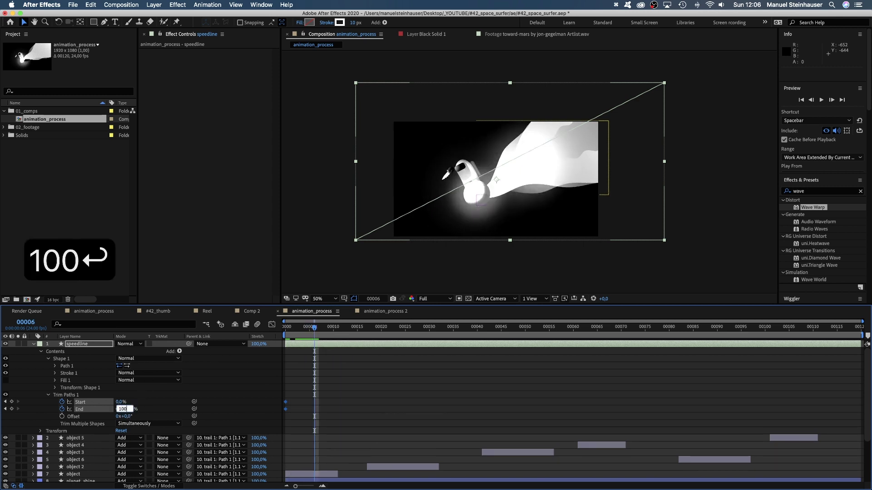
left_click_drag(314, 329, 344, 332)
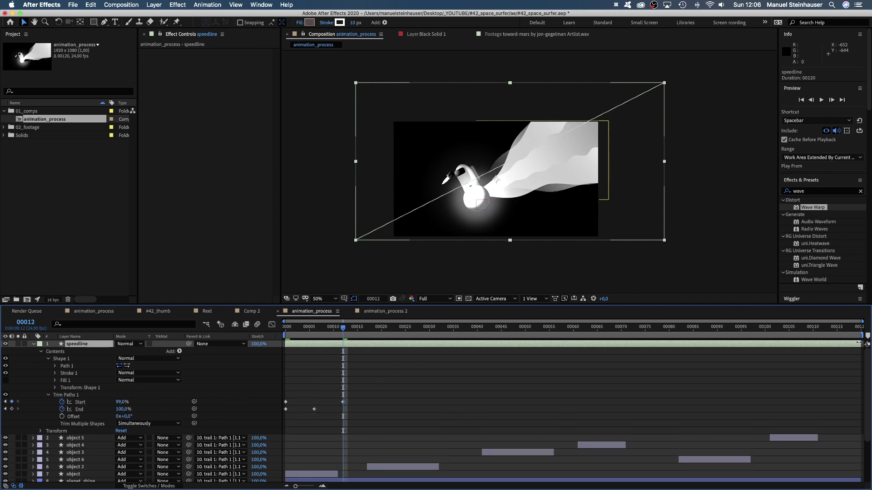
- End the speedline at the current frame and duplicate it into eleven staggered copies
left_click_drag(858, 343, 826, 380)
key("ctrl+d")
key("ctrl+d")
key("ctrl+d")
key("ctrl+d")
key("ctrl+d")
key("ctrl+d")
key("ctrl+d")
key("ctrl+d")
key("ctrl+d")
key("ctrl+d")
key("space")
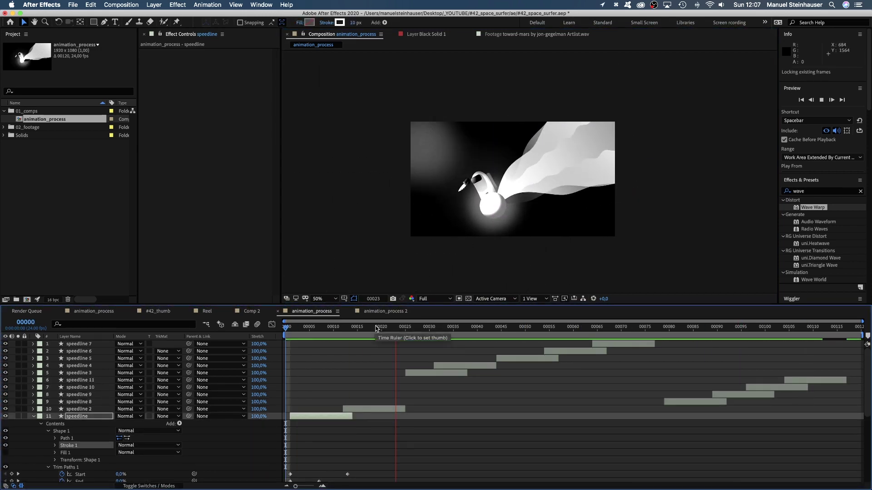
left_click(33, 417)
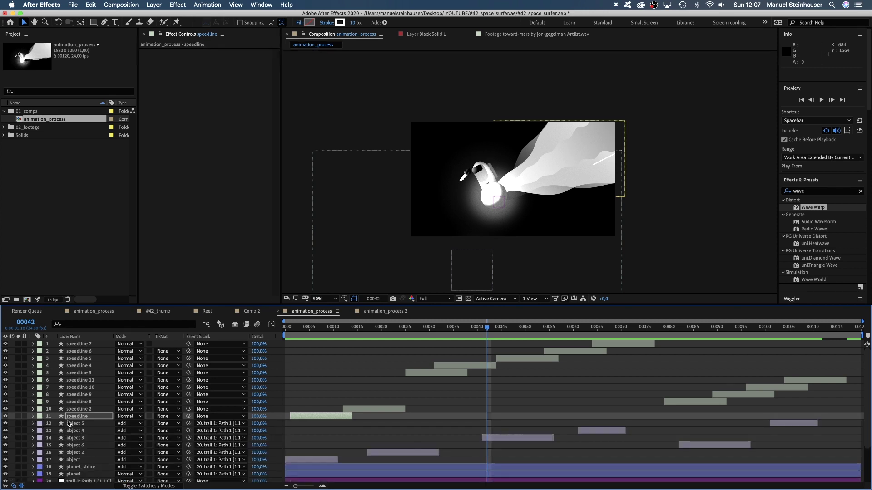
left_click(76, 345, "shift")
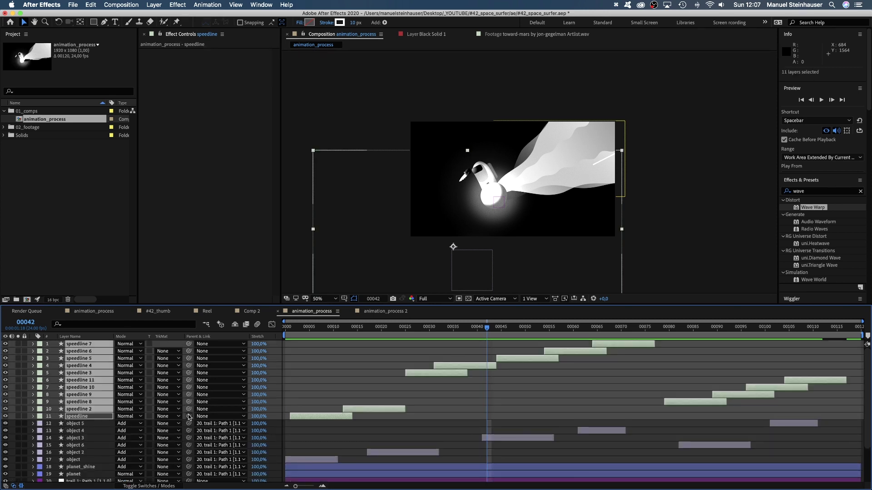
- Parent all speedlines to trail 1's Path 1 and preview the animation from the start
left_click_drag(189, 418, 99, 457)
key("Home")
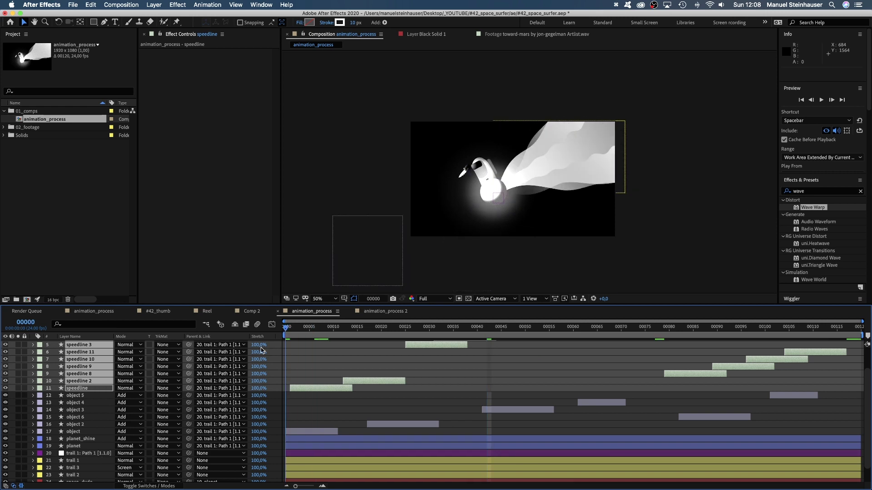
key("space")
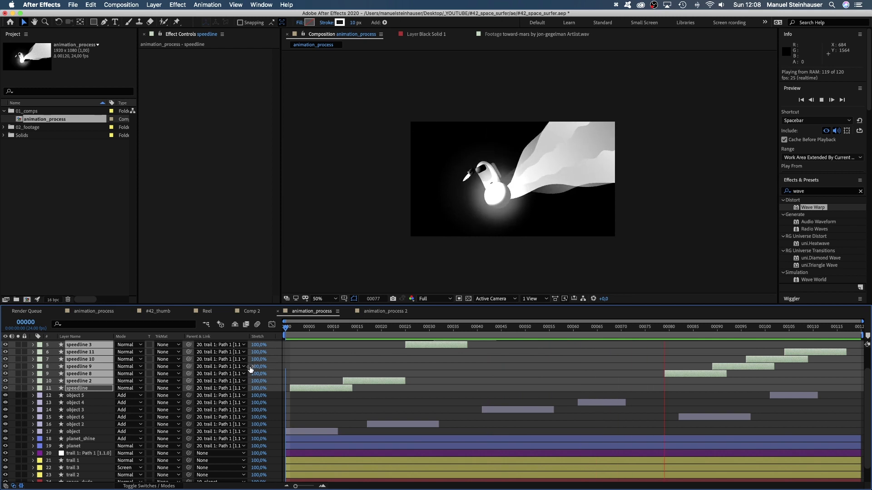
key("space")
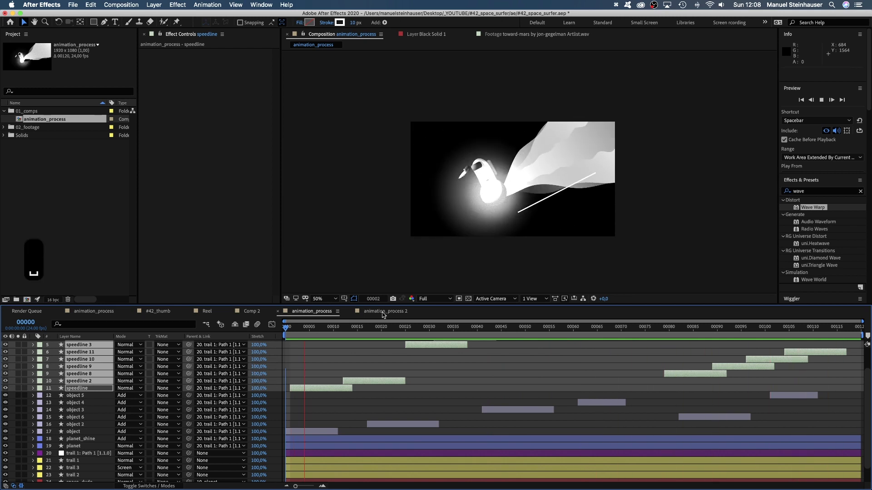
left_click_drag(405, 329, 509, 321)
key("space")
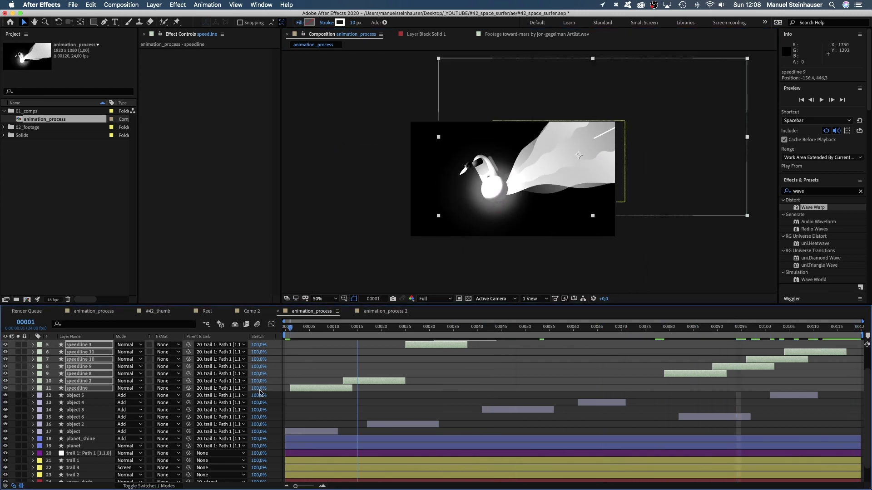
left_click(339, 337)
left_click_drag(339, 336, 325, 344)
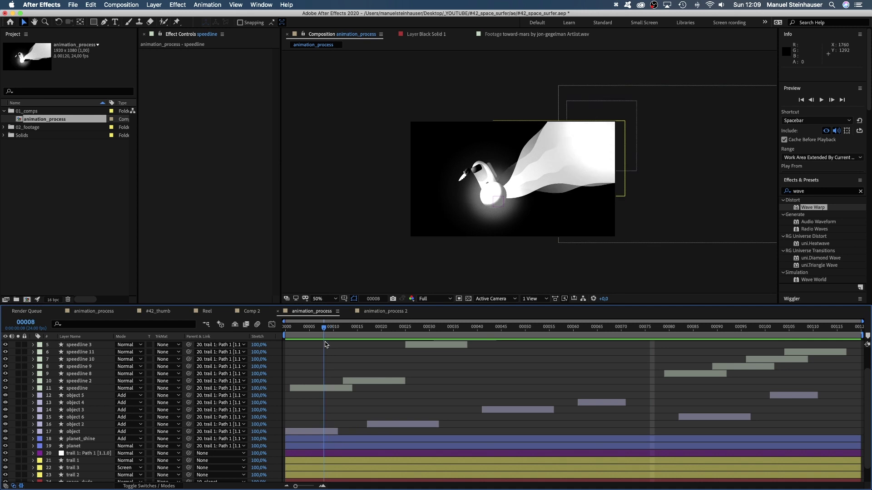
left_click(71, 447)
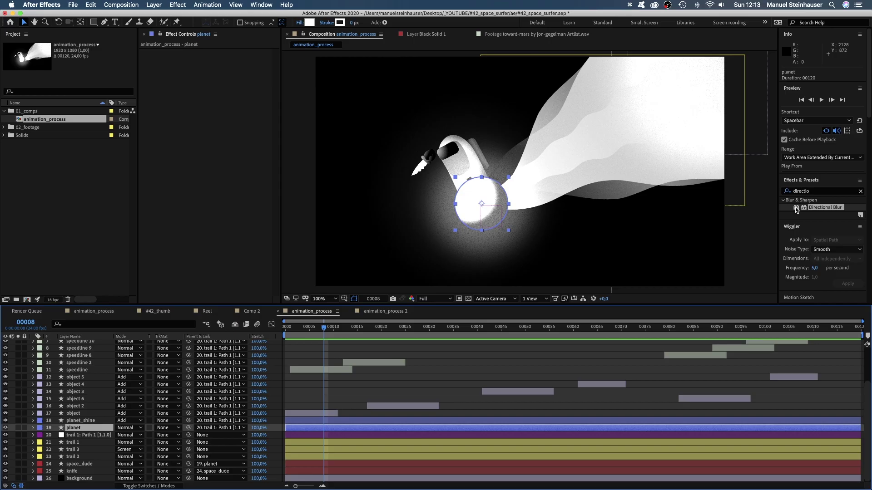
- Add Directional Blur to the planet with direction 60° and length 10, then copy it
left_click_drag(825, 207, 172, 96)
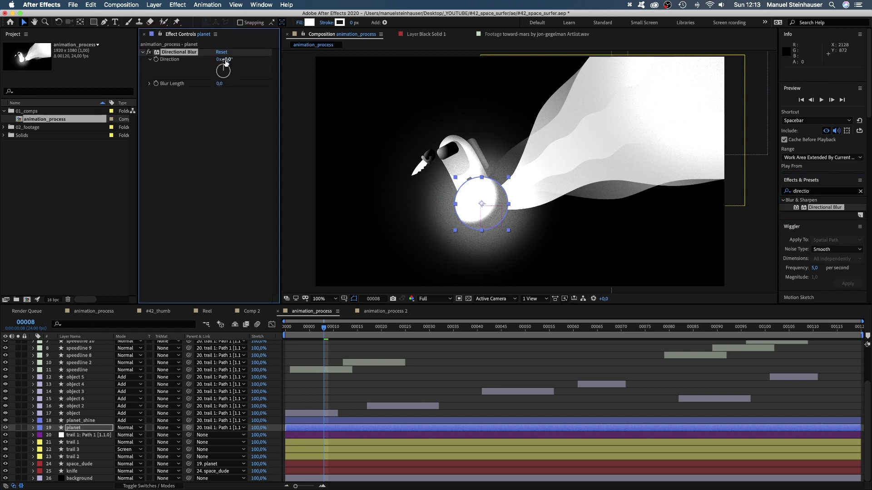
type("60")
key("Return")
key("Return")
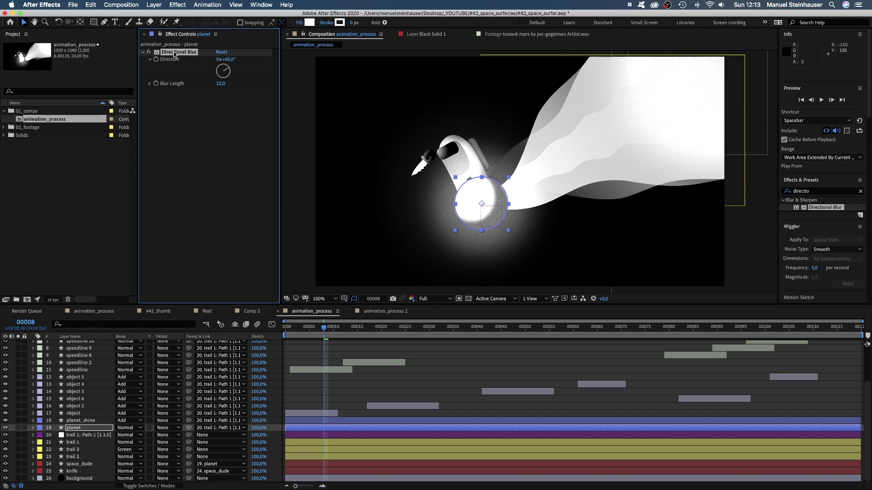
key("super+c")
- Paste the Directional Blur onto planet_shine, the trail layers, the knife and the speedlines
left_click(75, 421)
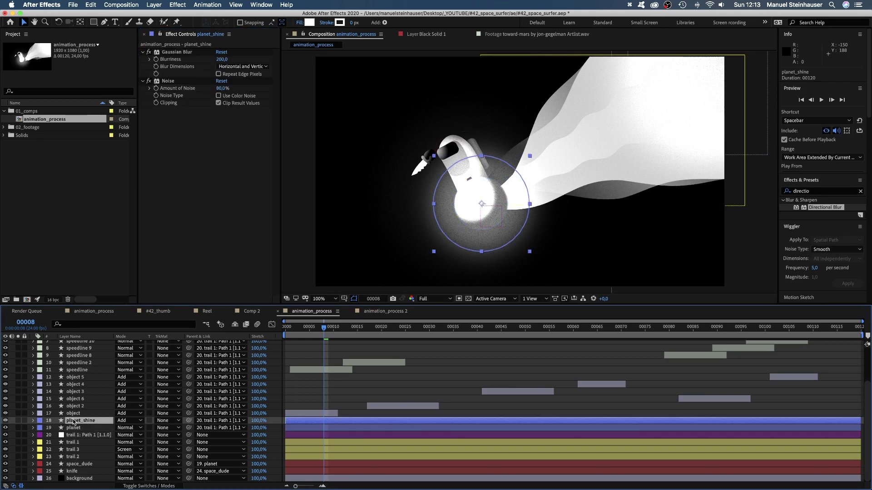
key("super+v")
left_click(70, 443)
key("super+v")
left_click(71, 449)
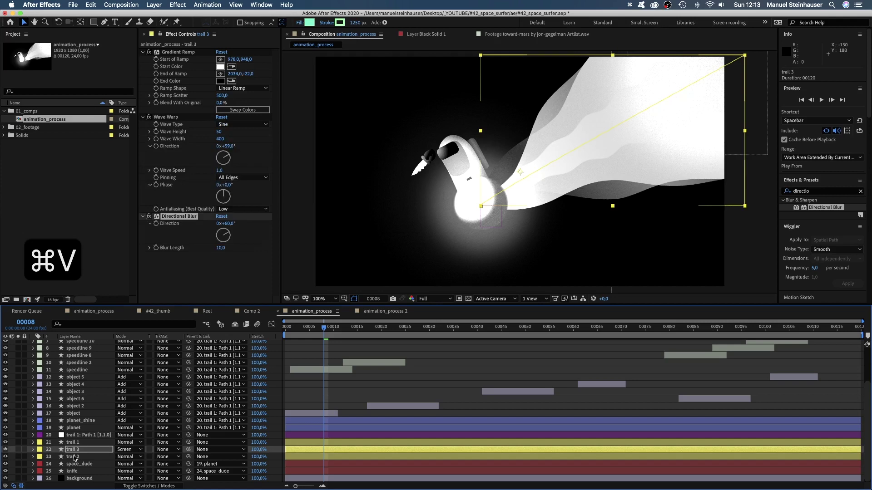
left_click(71, 457)
left_click(72, 471)
key("super+v")
left_click(77, 370)
key("super+v")
scroll(77, 386, "up", 3)
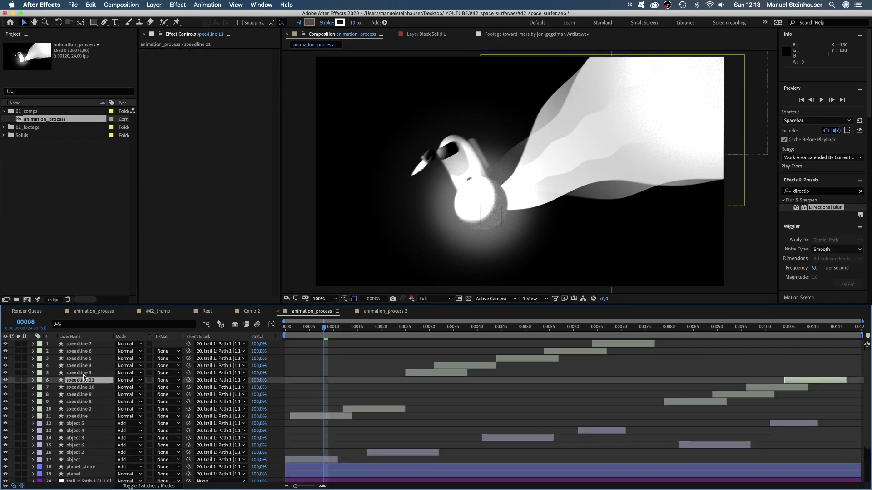
key("super+v")
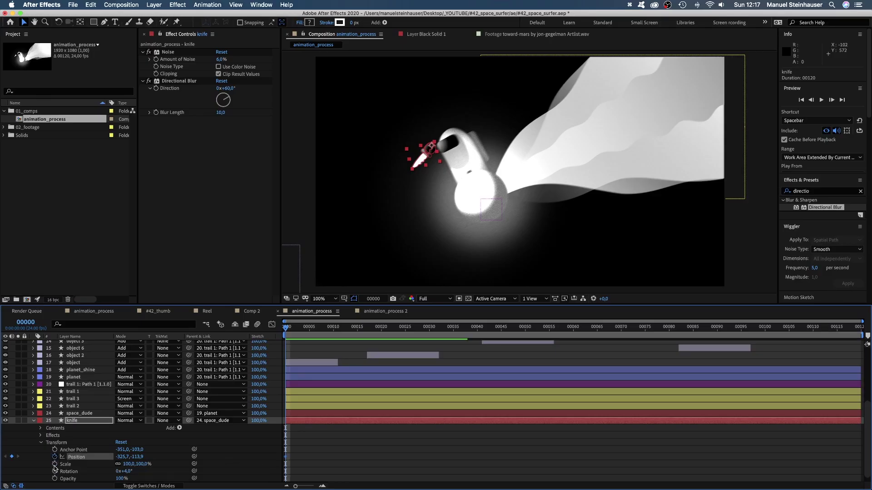
- Keyframe a new knife position and rotation at frame 16
left_click(55, 472)
left_click_drag(296, 331, 362, 331)
left_click_drag(439, 160, 429, 177)
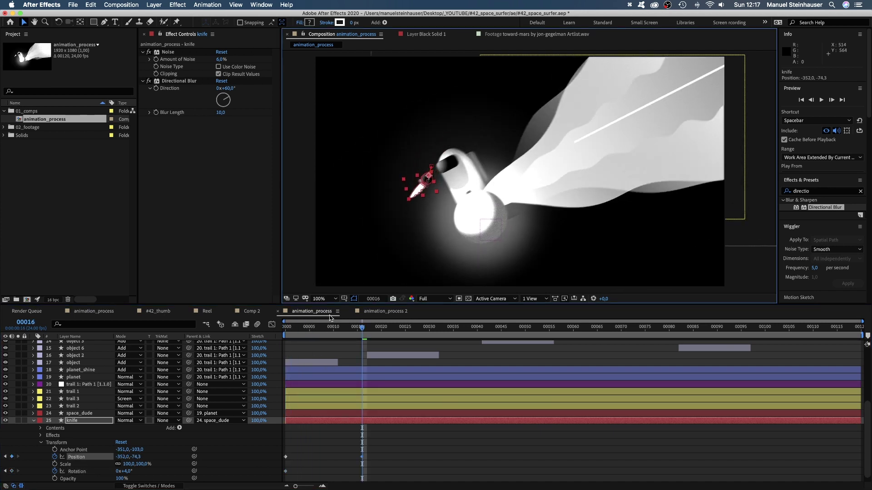
left_click_drag(130, 468, 124, 471)
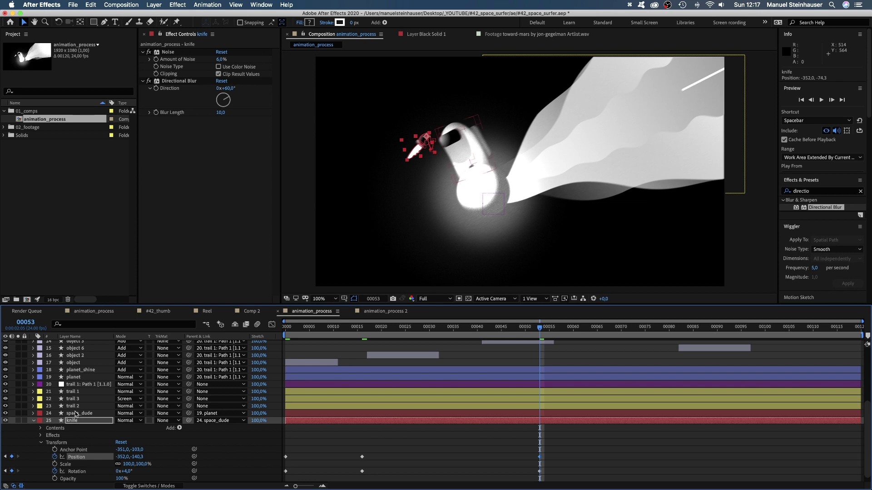
- Apply CC Bend It to space_dude, set its start and end points, and bend 13
left_click(82, 413)
left_click(786, 190)
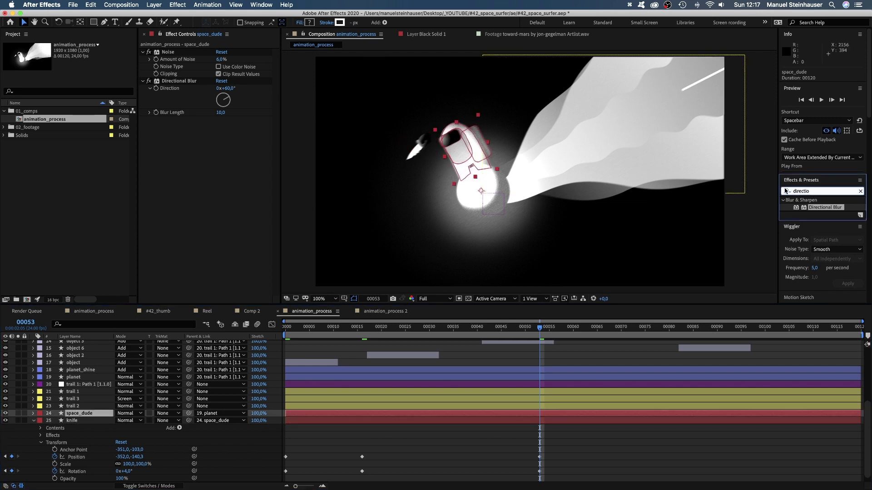
type("cc ben")
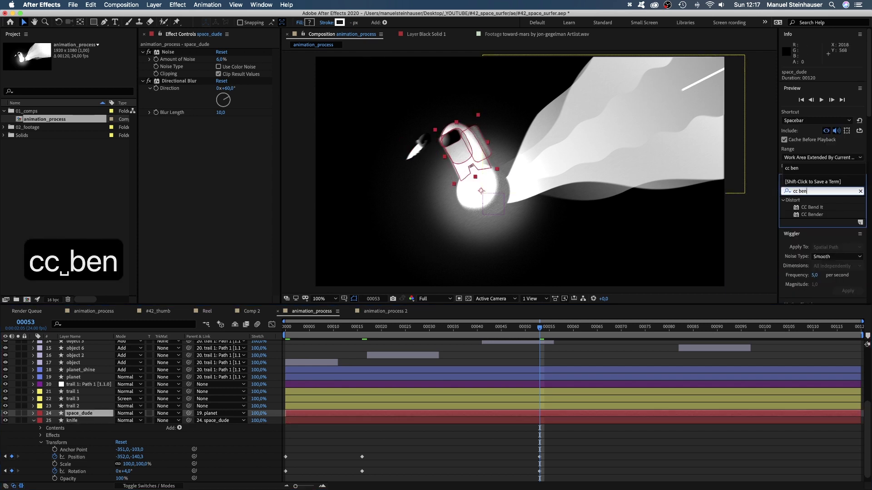
left_click_drag(806, 208, 209, 148)
left_click(221, 136)
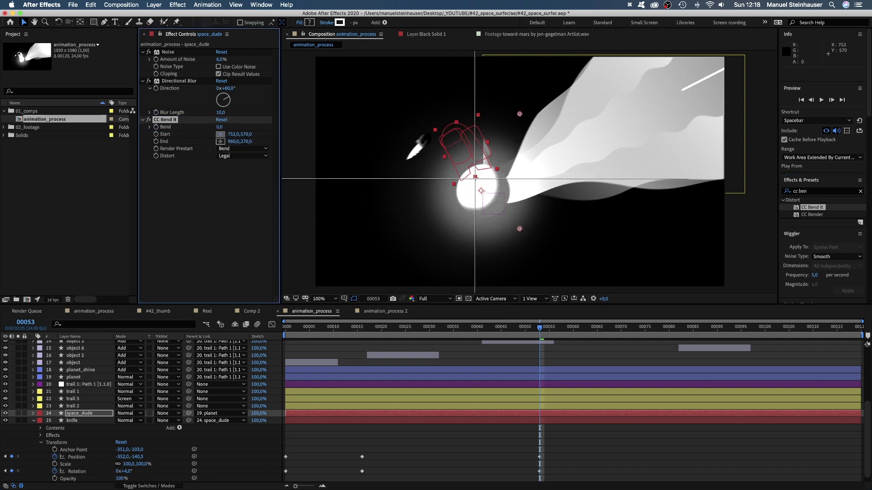
left_click(459, 190)
left_click_drag(520, 114, 436, 116)
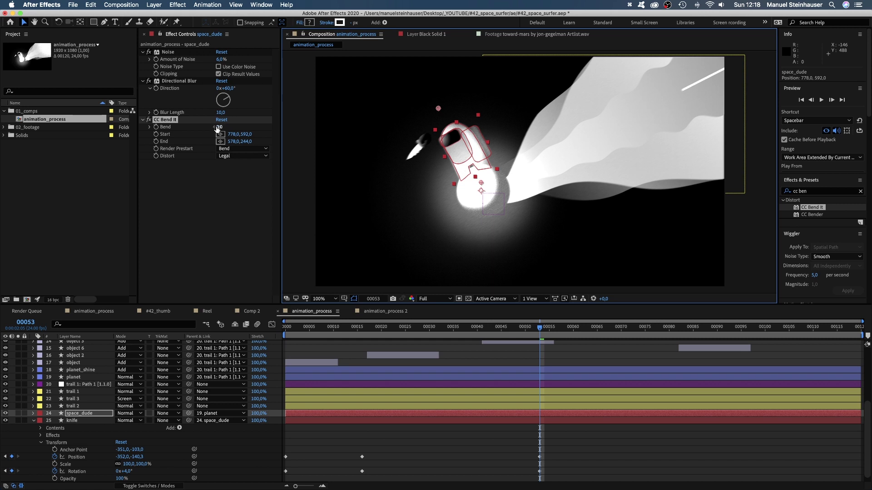
mouse_move(217, 129)
left_mouse_down()
mouse_move(233, 126)
mouse_move(220, 128)
left_mouse_up()
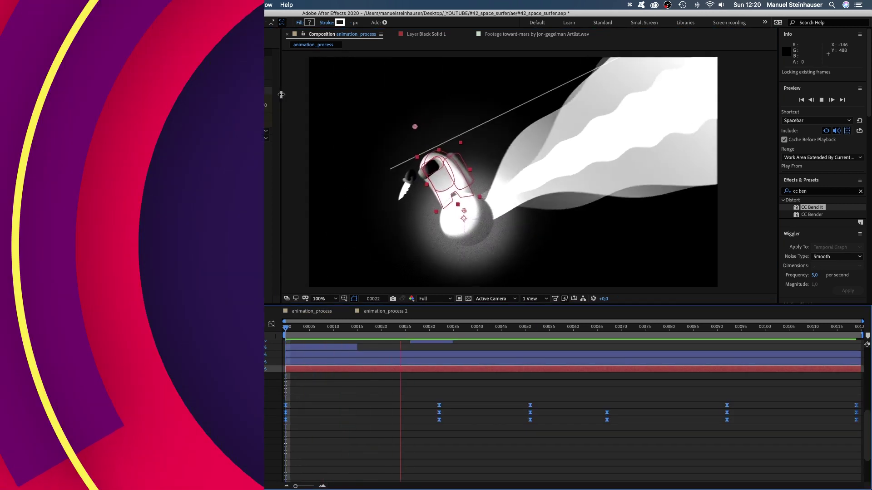